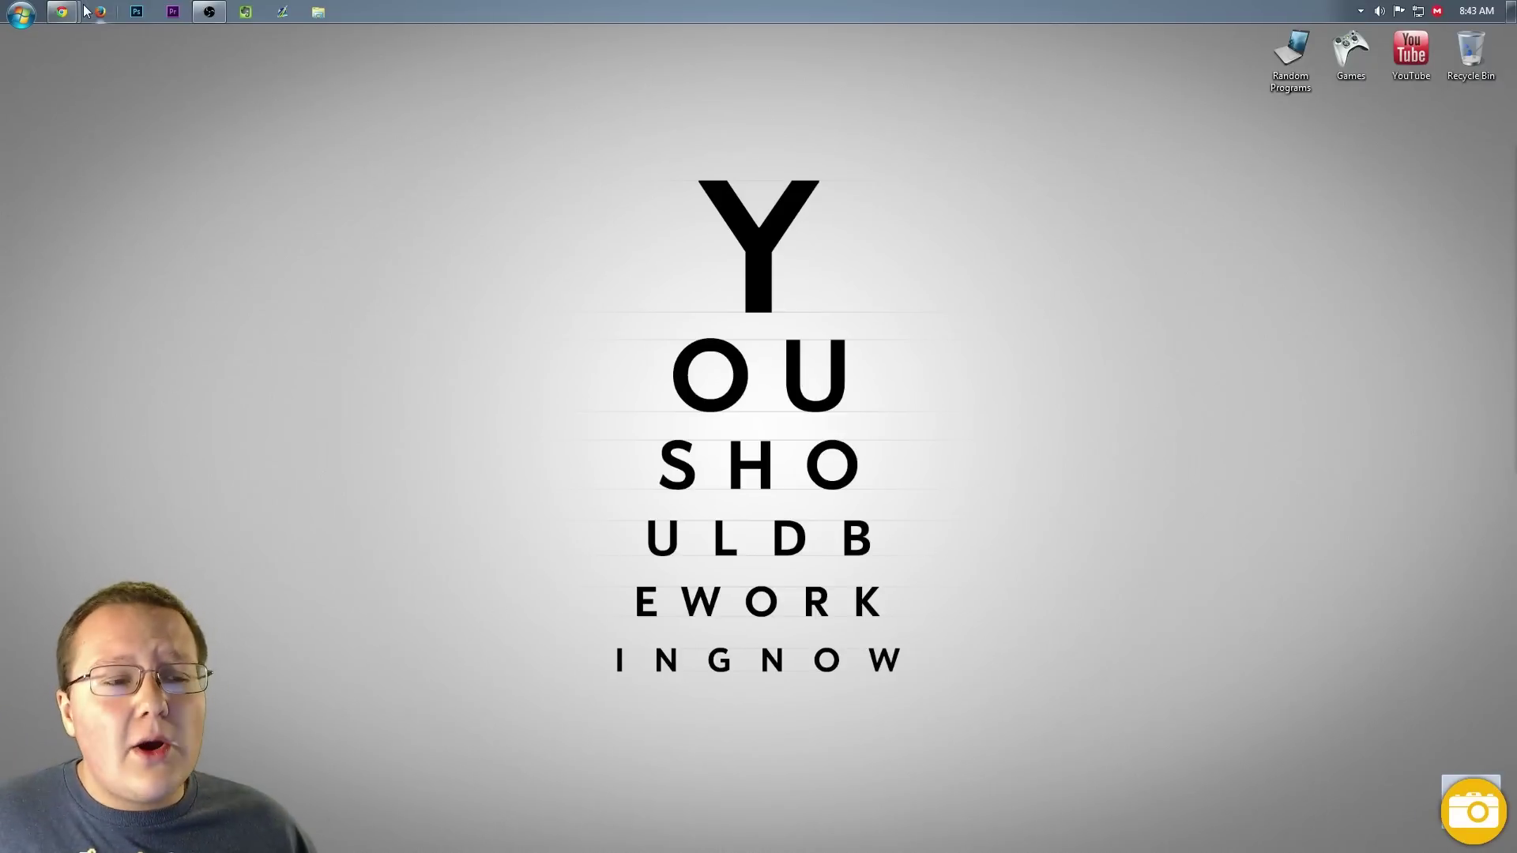
- Switch to the Chrome window showing the name.com home page
{"action": "mouse_move", "coordinate": [63, 12]}
{"action": "left_click", "coordinate": [274, 102]}
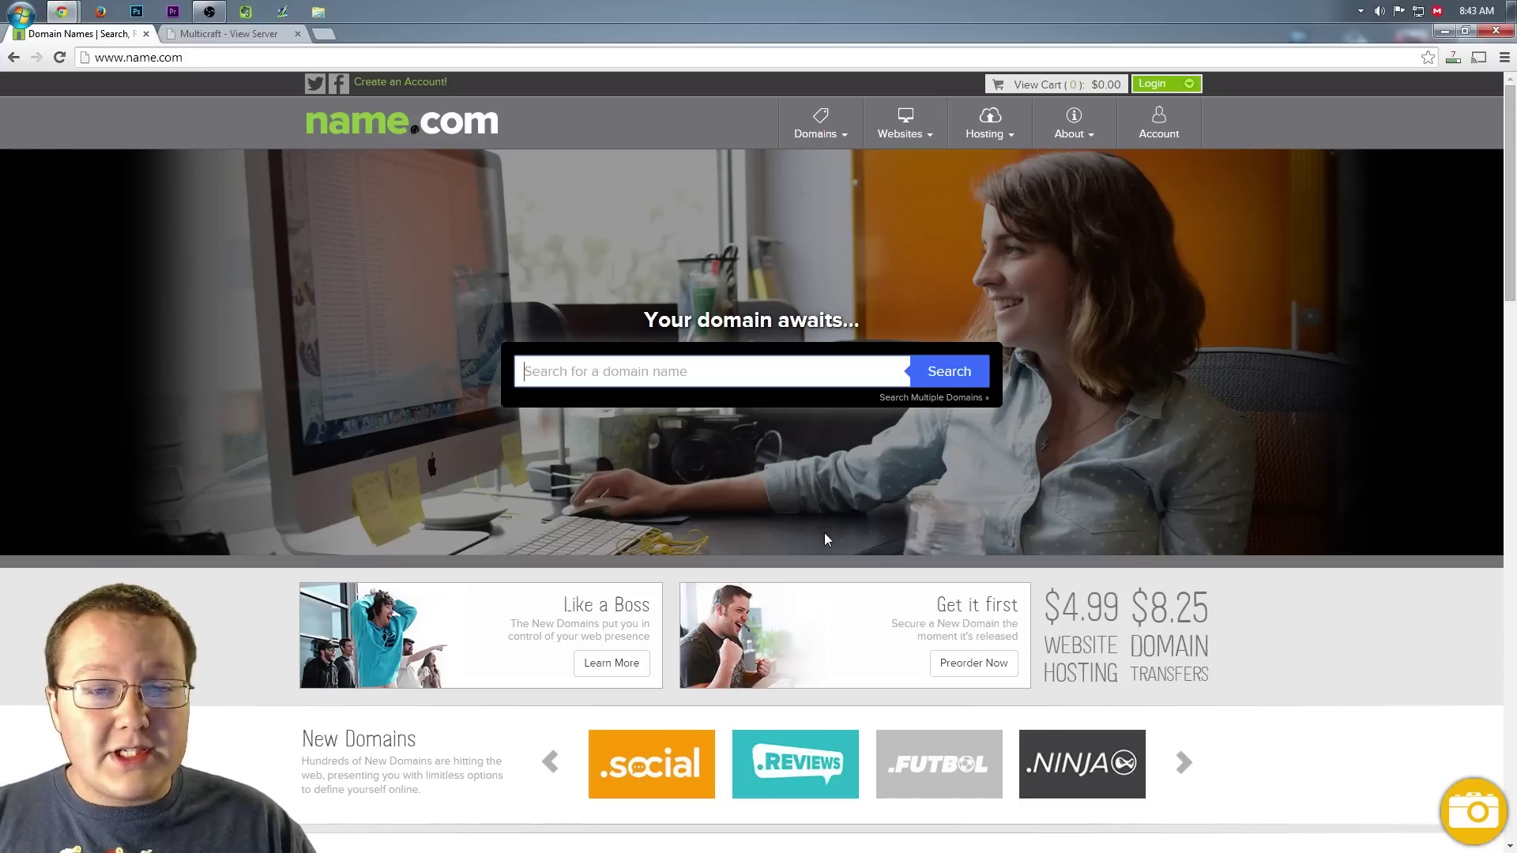
- Enter minecraftserverawesomestuff in the name.com domain search box, fixing the typo
{"action": "type", "text": "minecraf"}
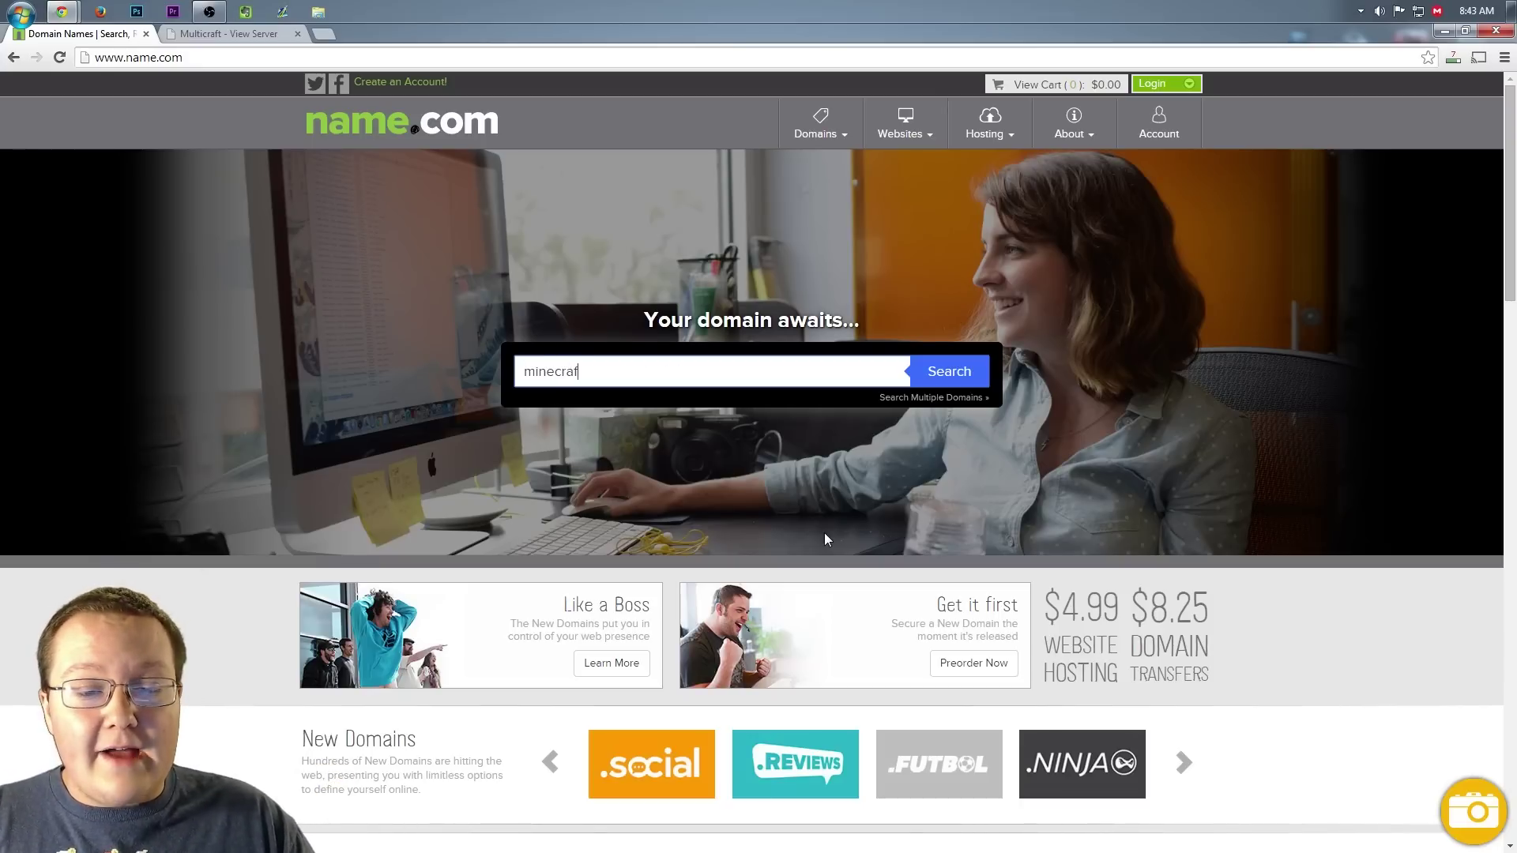
{"action": "type", "text": "tserveraweom"}
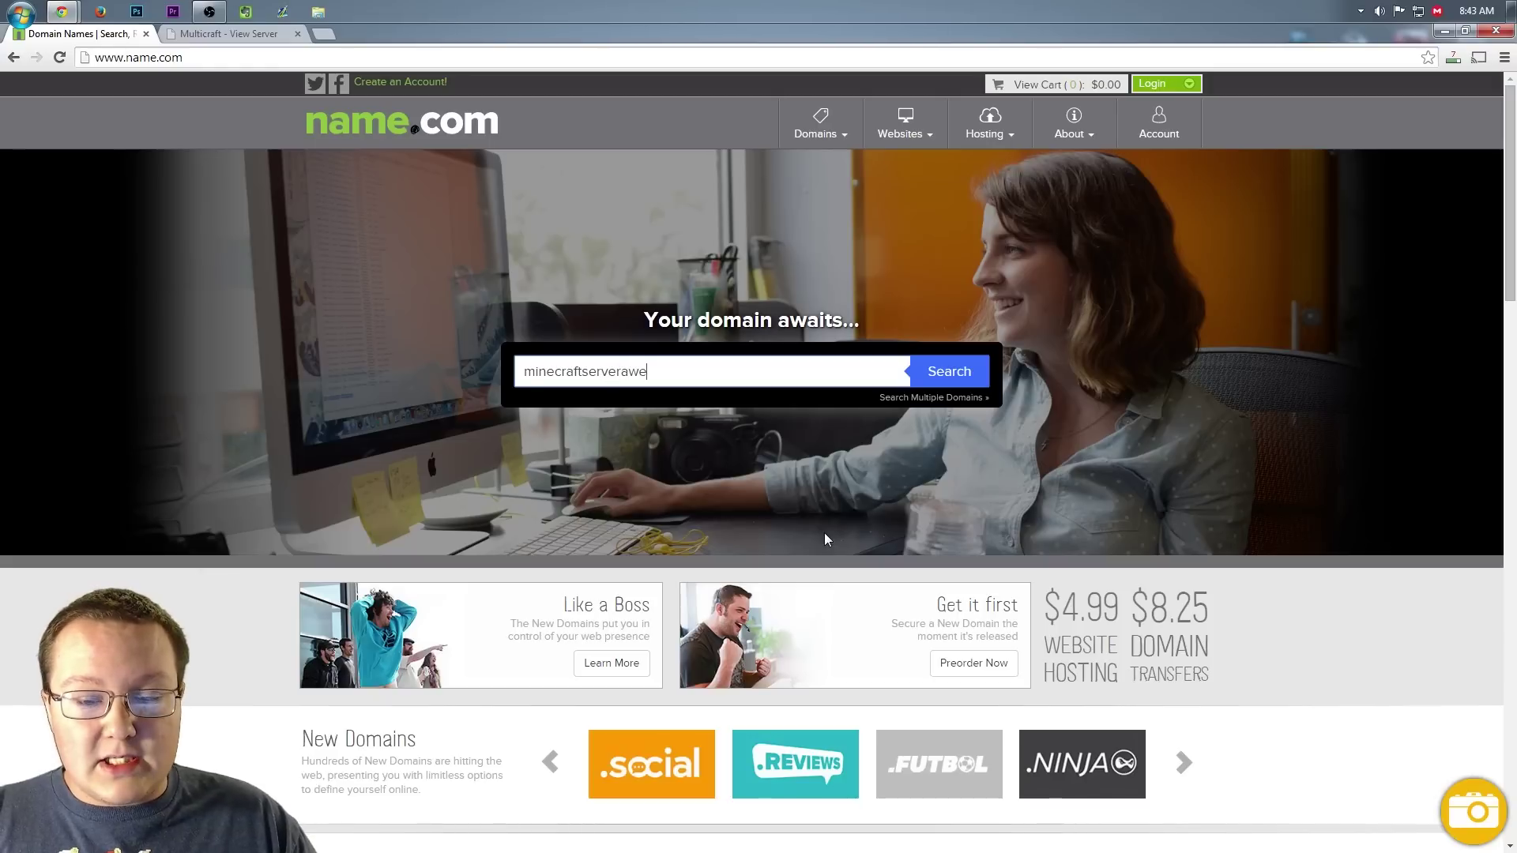
{"action": "key", "text": "BackSpace"}
{"action": "key", "text": "BackSpace"}
{"action": "type", "text": "somes"}
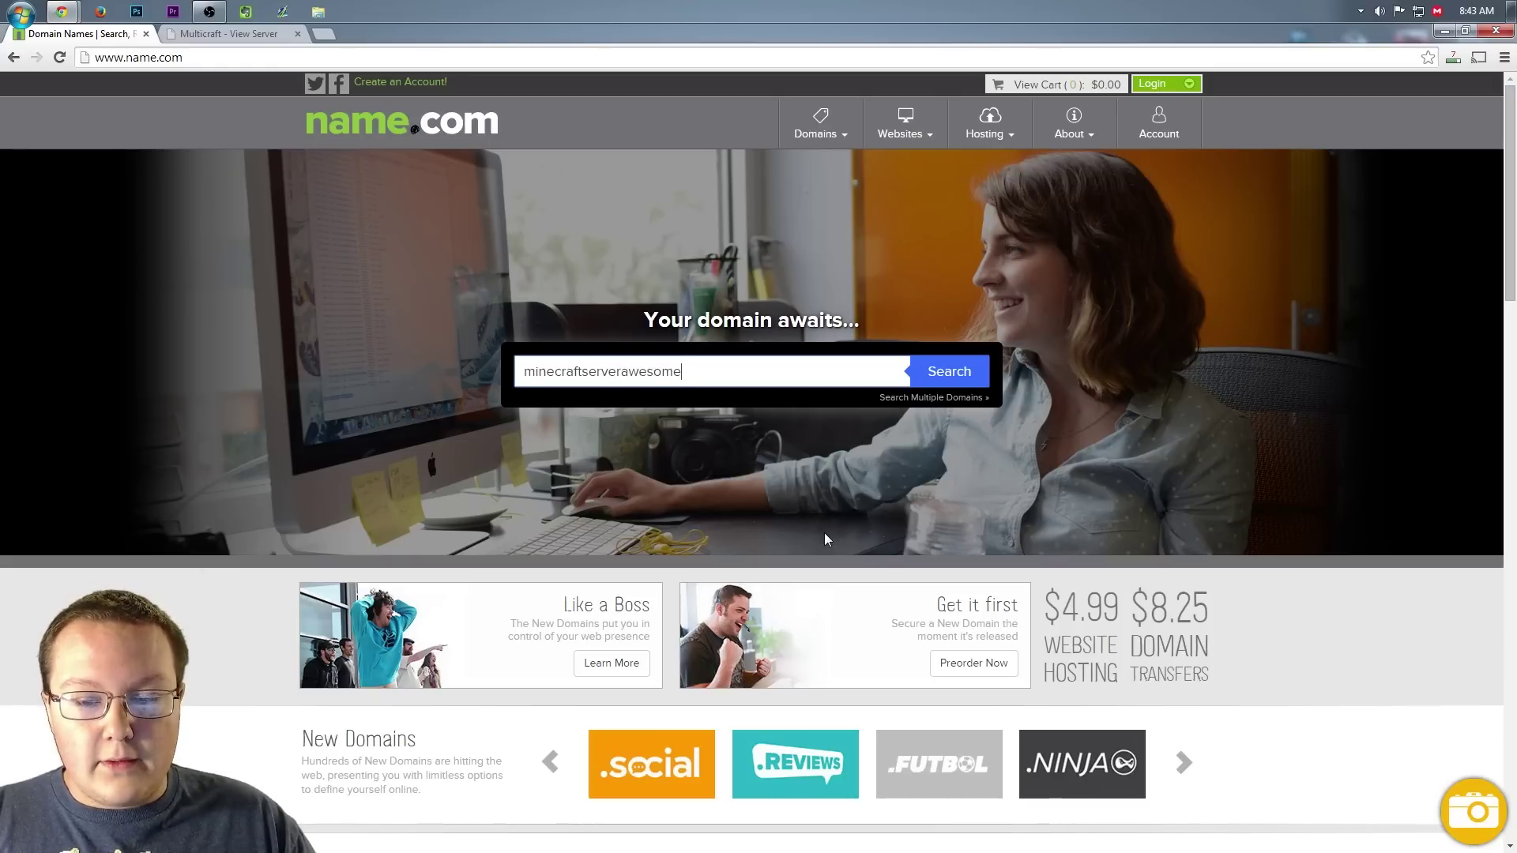
{"action": "type", "text": "tuff"}
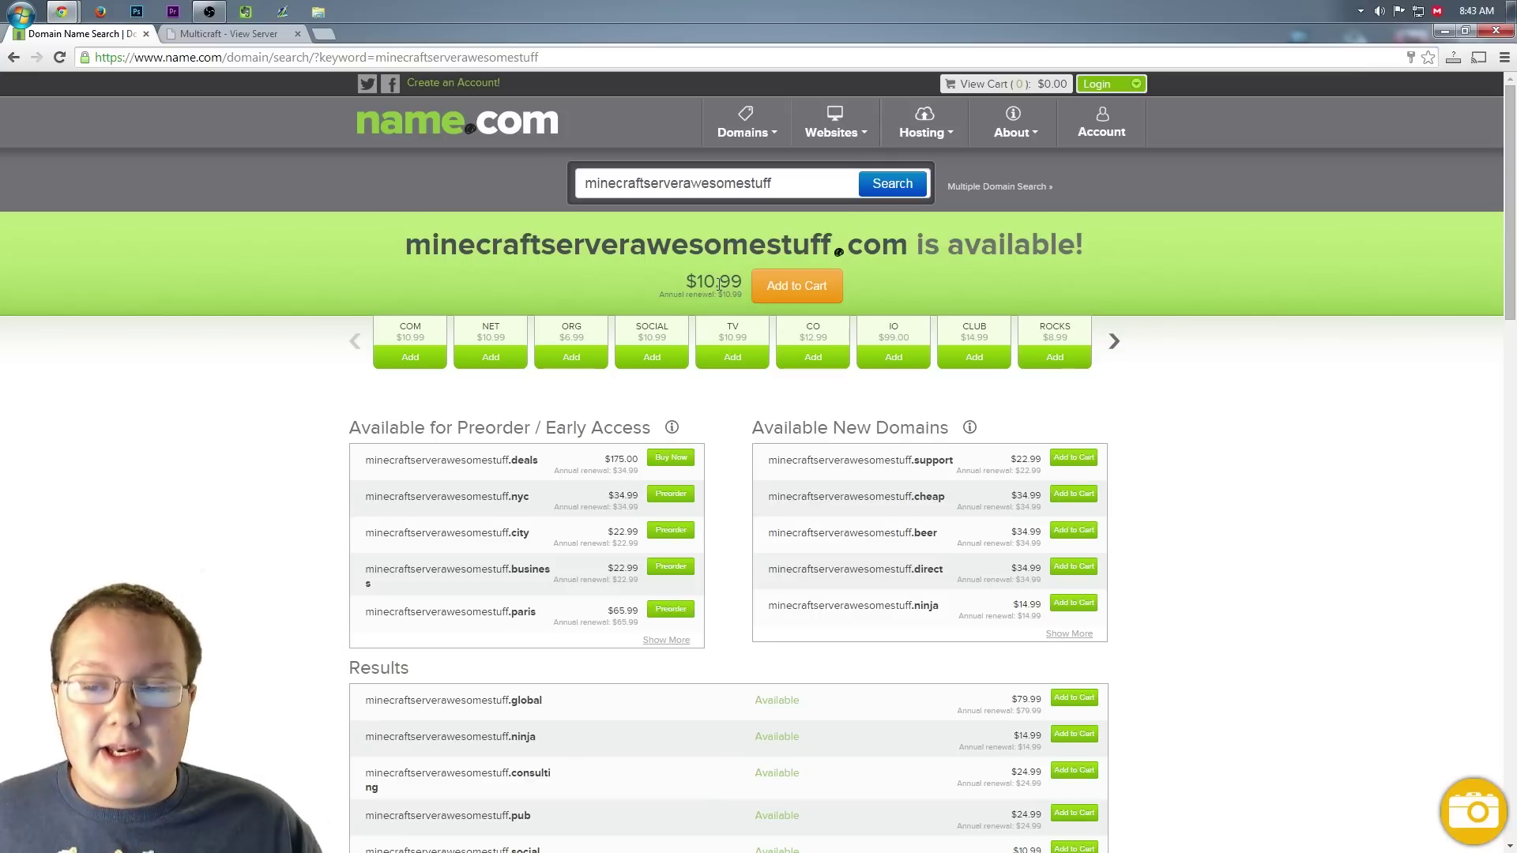
- Sign in to the account and open nicsgames.com from My Domains
{"action": "left_click", "coordinate": [1096, 130]}
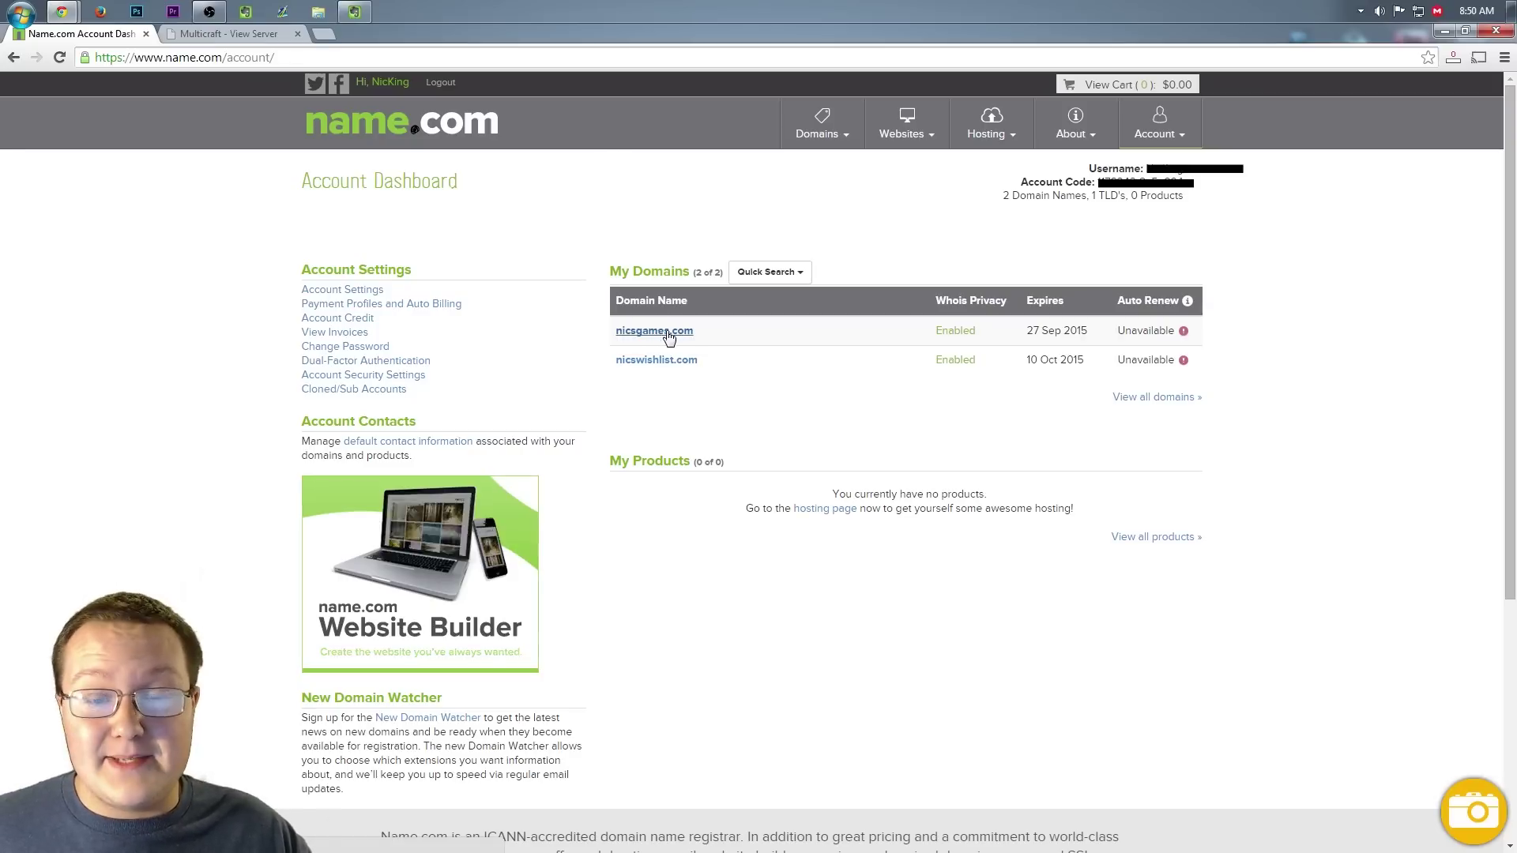
{"action": "left_click", "coordinate": [639, 336]}
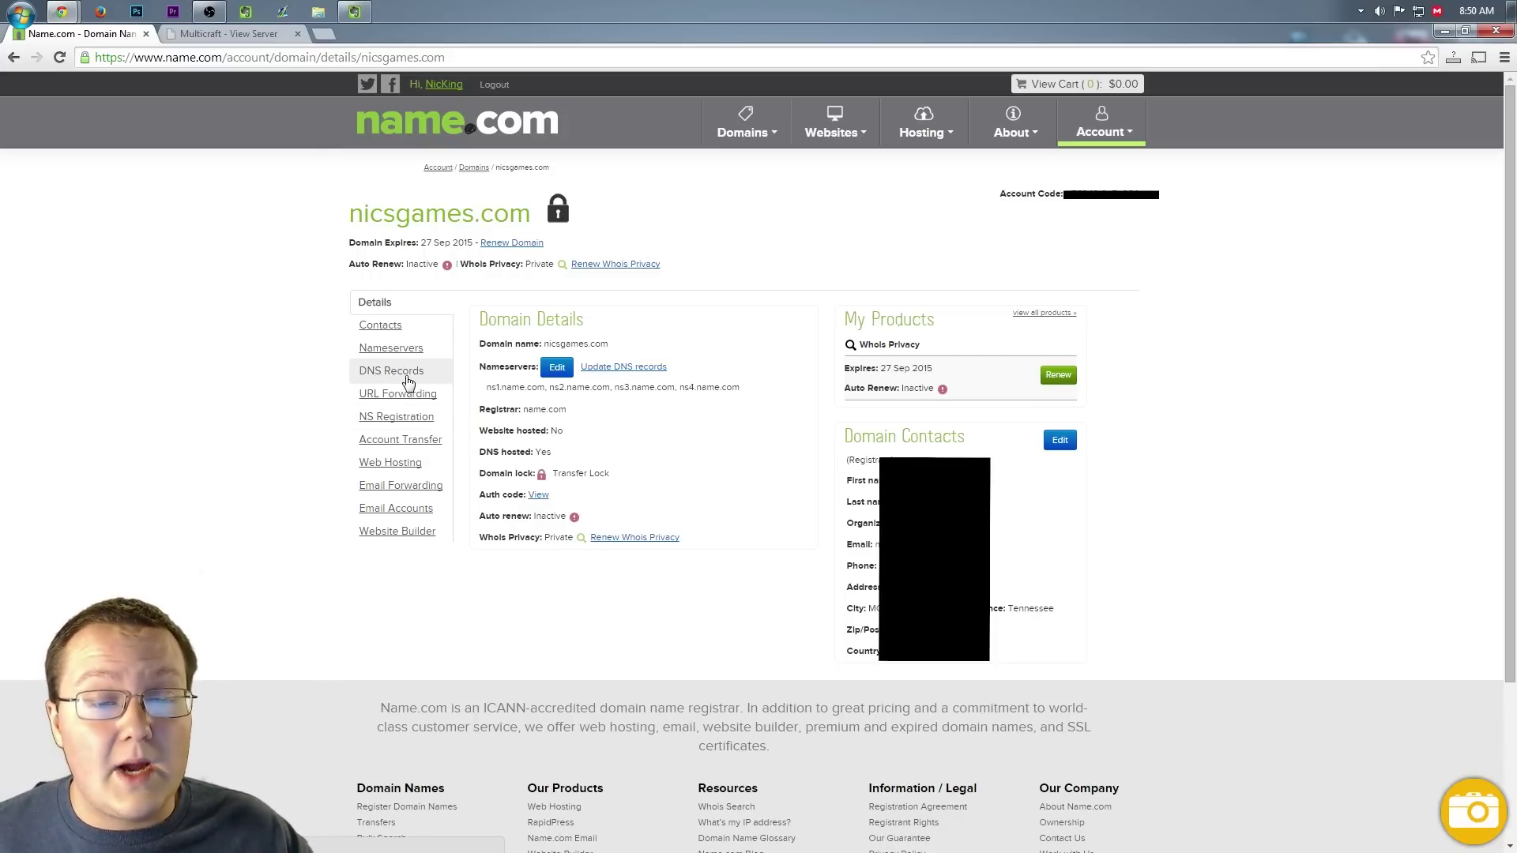
- Show nicsgames.com's DNS records and edit the A record, keeping play as its host
{"action": "left_click", "coordinate": [408, 382]}
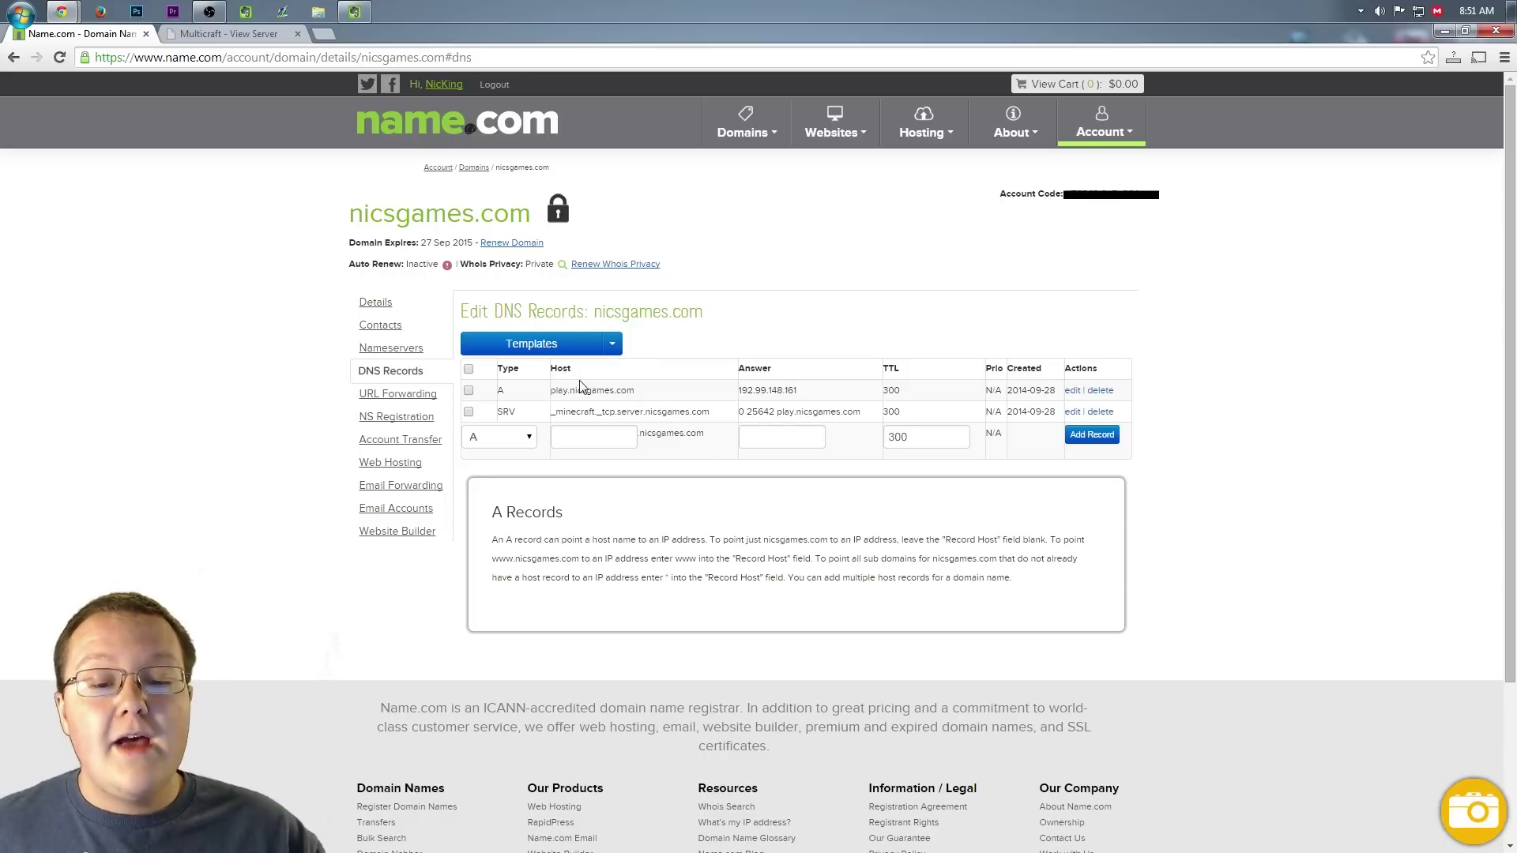
{"action": "left_click", "coordinate": [1072, 390]}
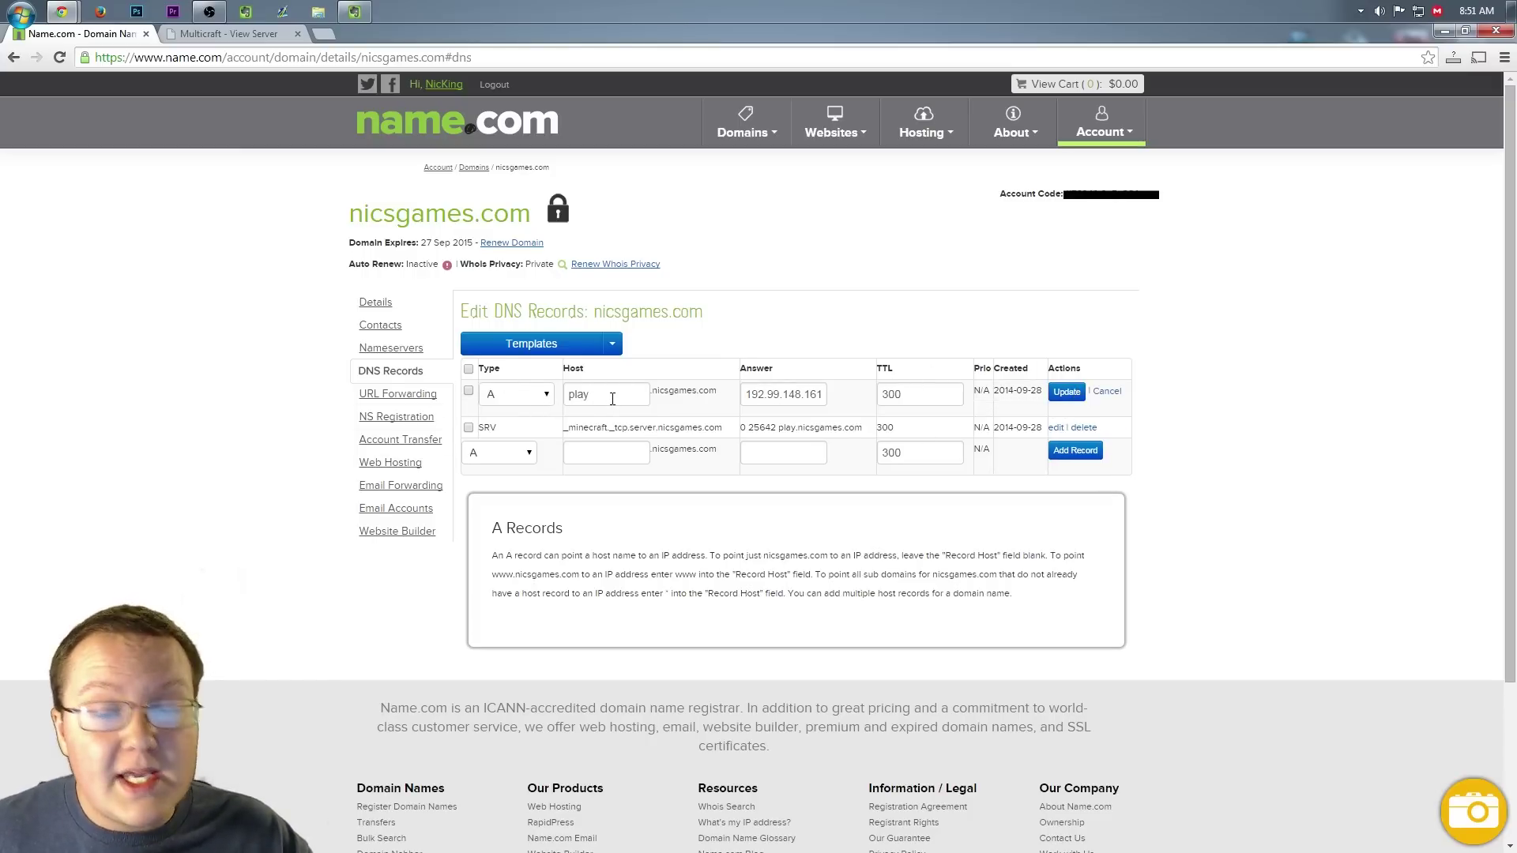
{"action": "left_click_drag", "start_coordinate": [612, 395], "coordinate": [545, 401]}
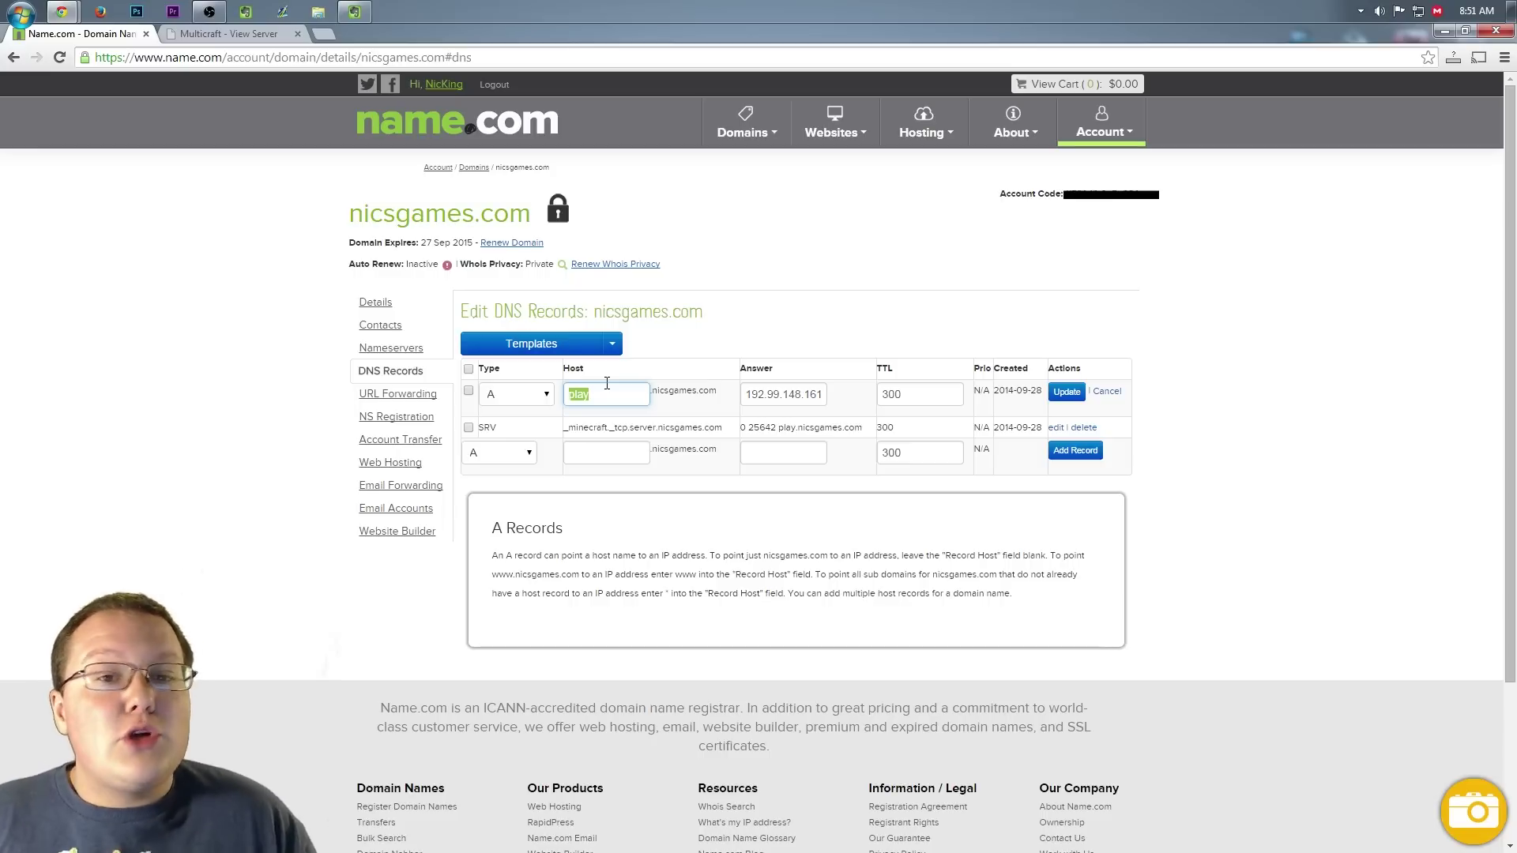
{"action": "type", "text": "minecr"}
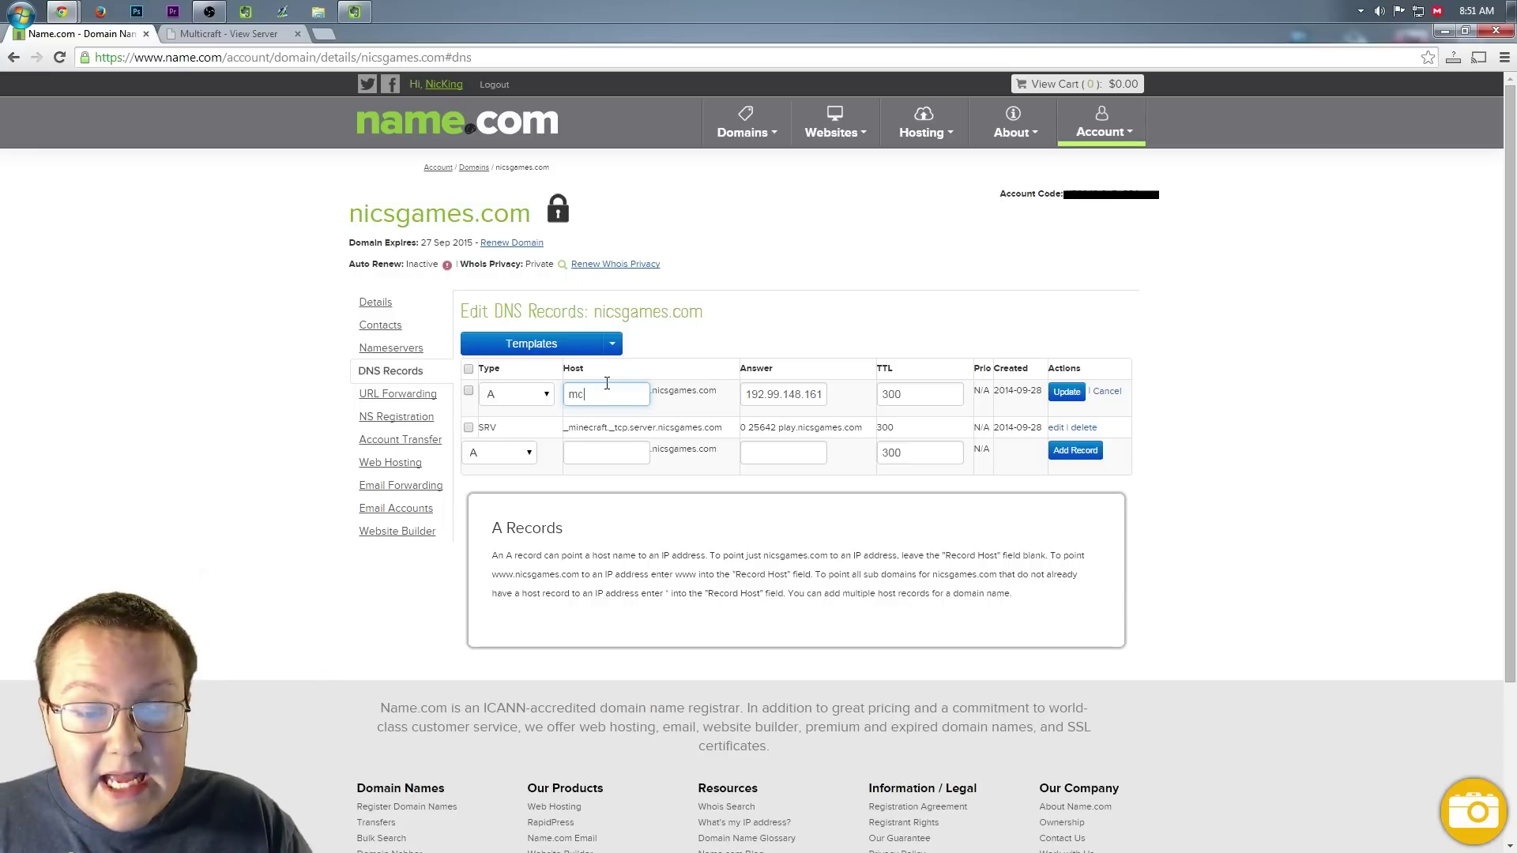
{"action": "type", "text": "aft"}
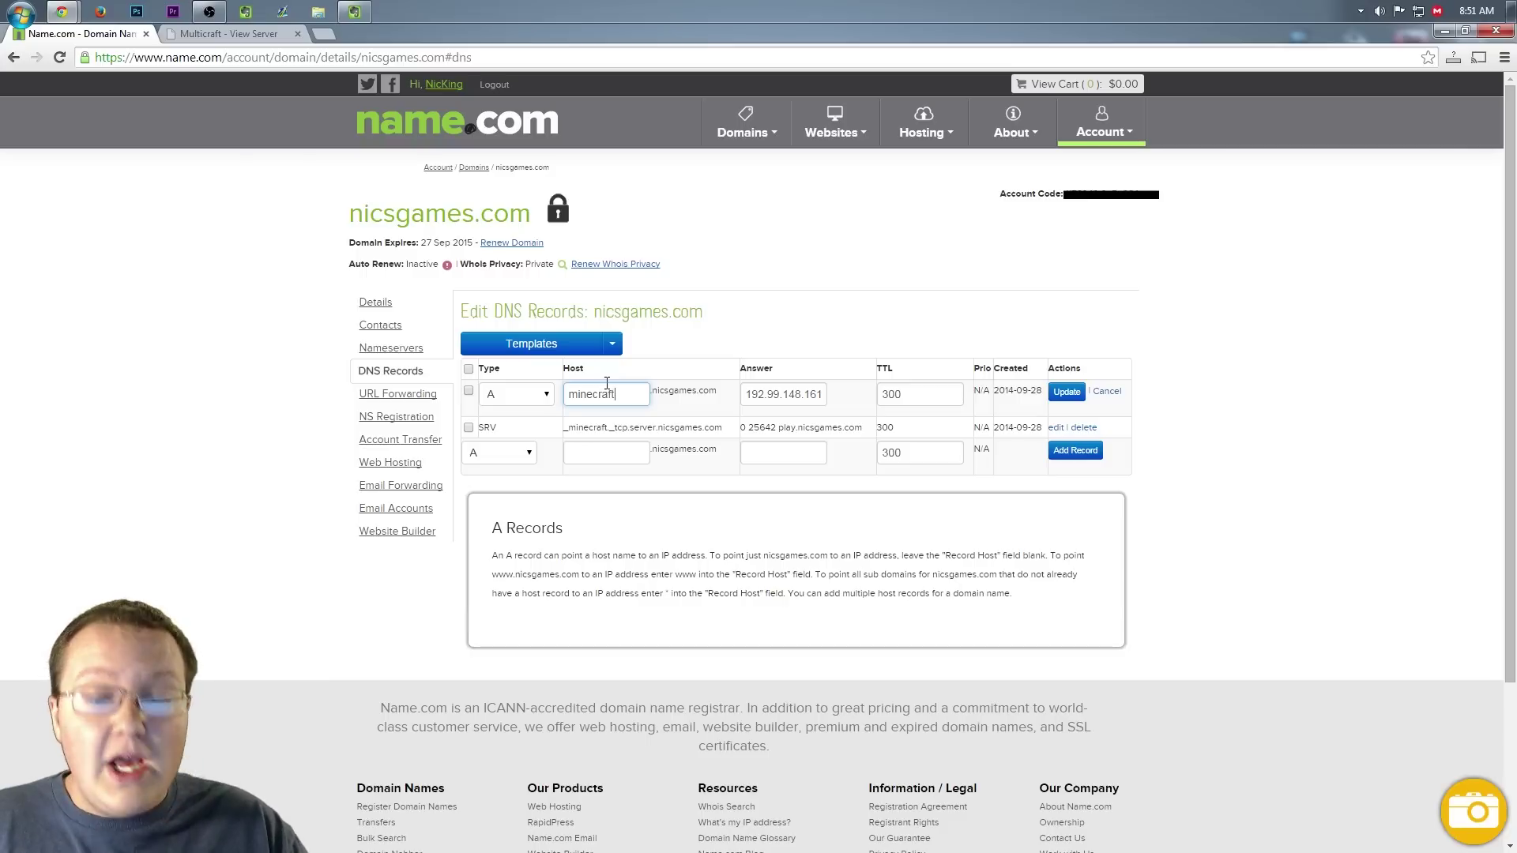
{"action": "key", "text": "BackSpace"}
{"action": "key", "text": "BackSpace"}
{"action": "key", "text": "BackSpace"}
{"action": "key", "text": "BackSpace"}
{"action": "key", "text": "BackSpace"}
{"action": "key", "text": "BackSpace"}
{"action": "key", "text": "BackSpace"}
{"action": "type", "text": "whatever"}
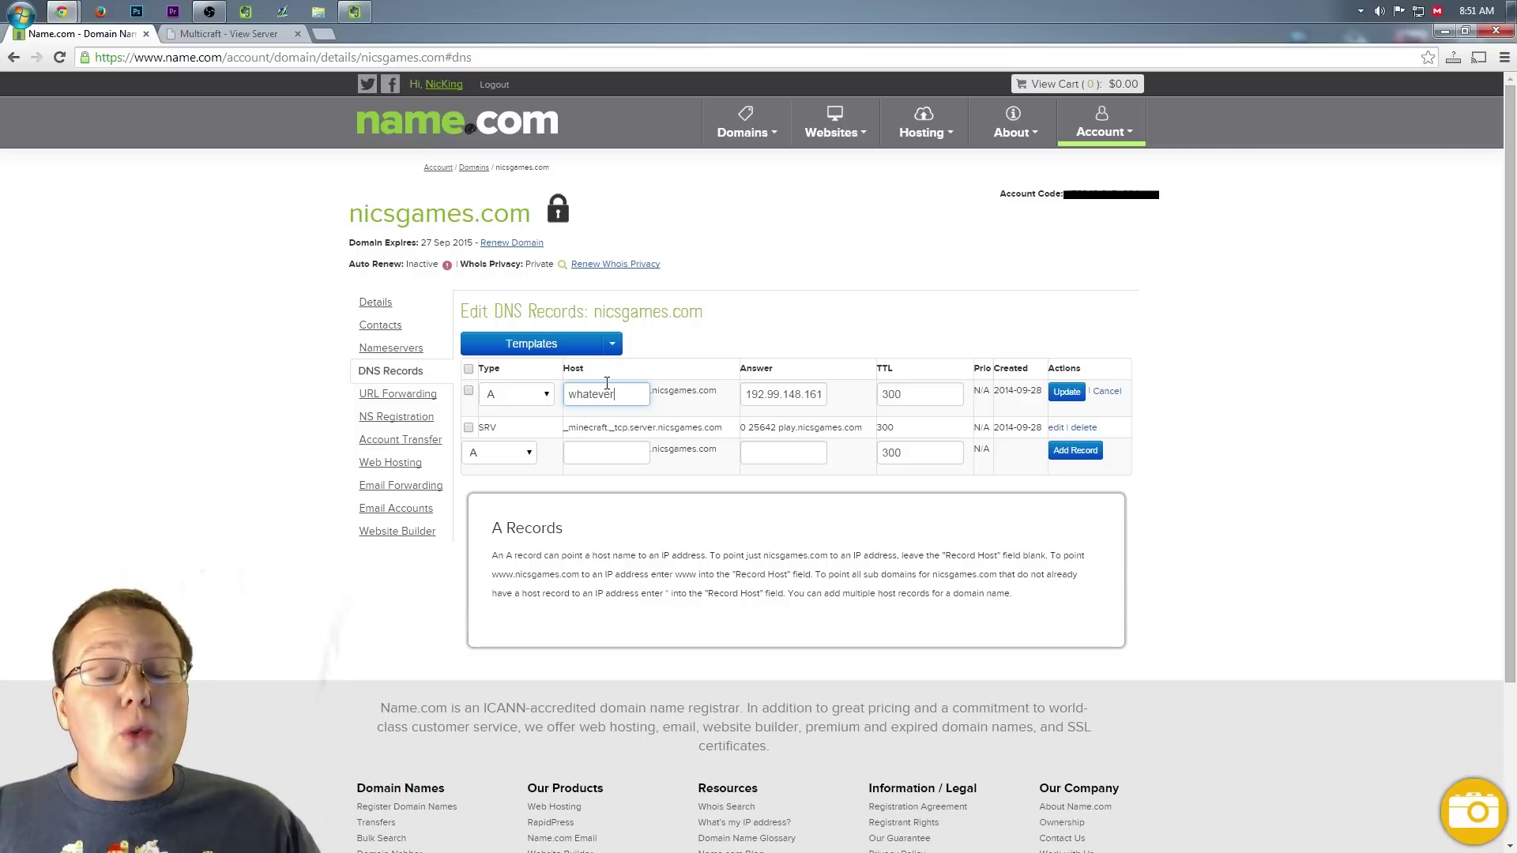
{"action": "key", "text": "BackSpace"}
{"action": "key", "text": "BackSpace"}
{"action": "key", "text": "BackSpace"}
{"action": "key", "text": "BackSpace"}
{"action": "key", "text": "BackSpace"}
{"action": "key", "text": "BackSpace"}
{"action": "key", "text": "BackSpace"}
{"action": "key", "text": "BackSpace"}
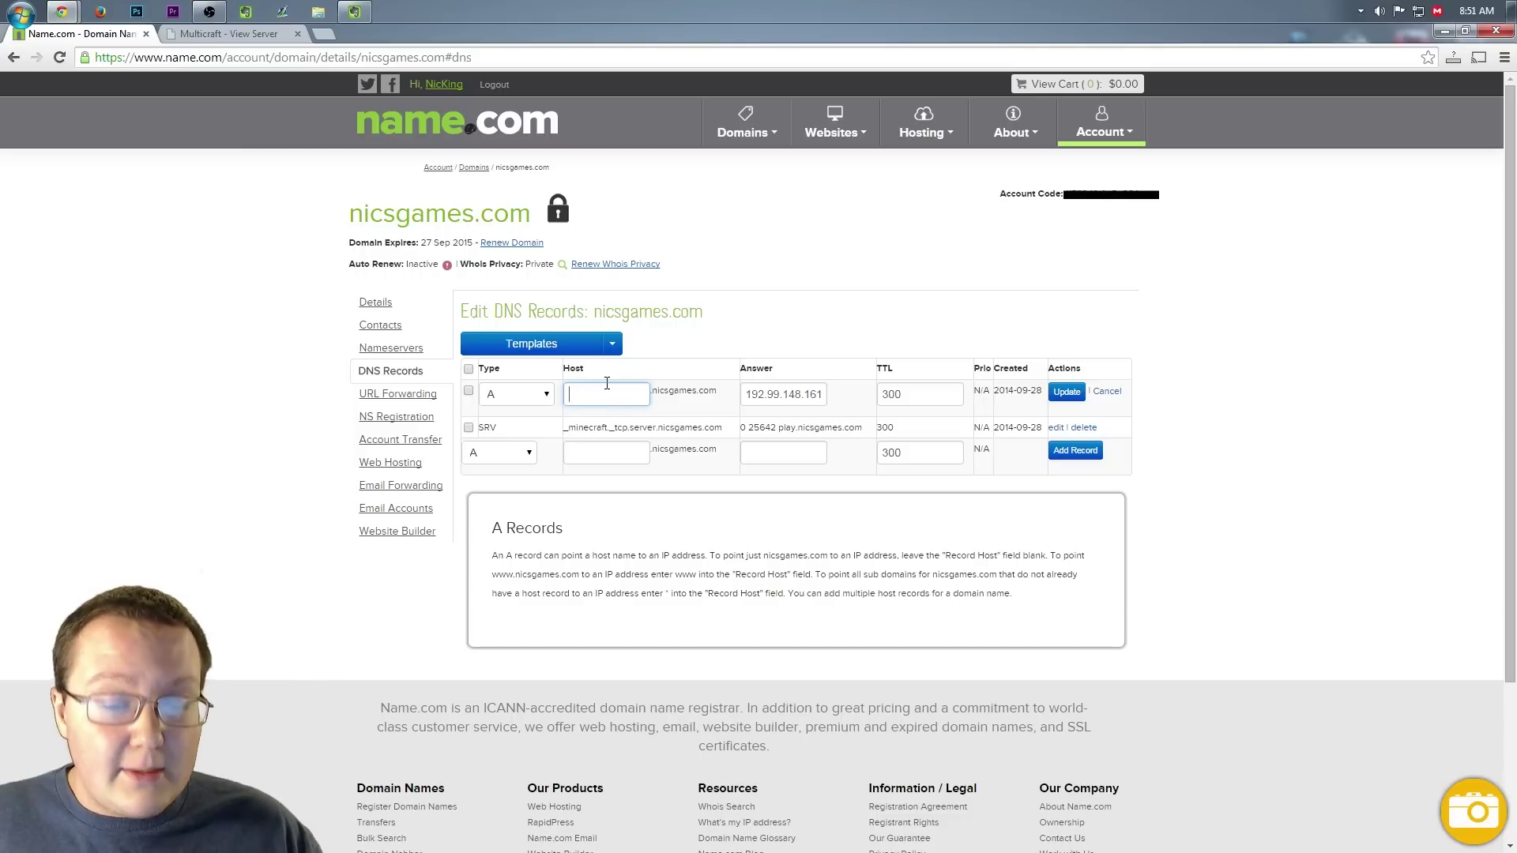
{"action": "type", "text": "play"}
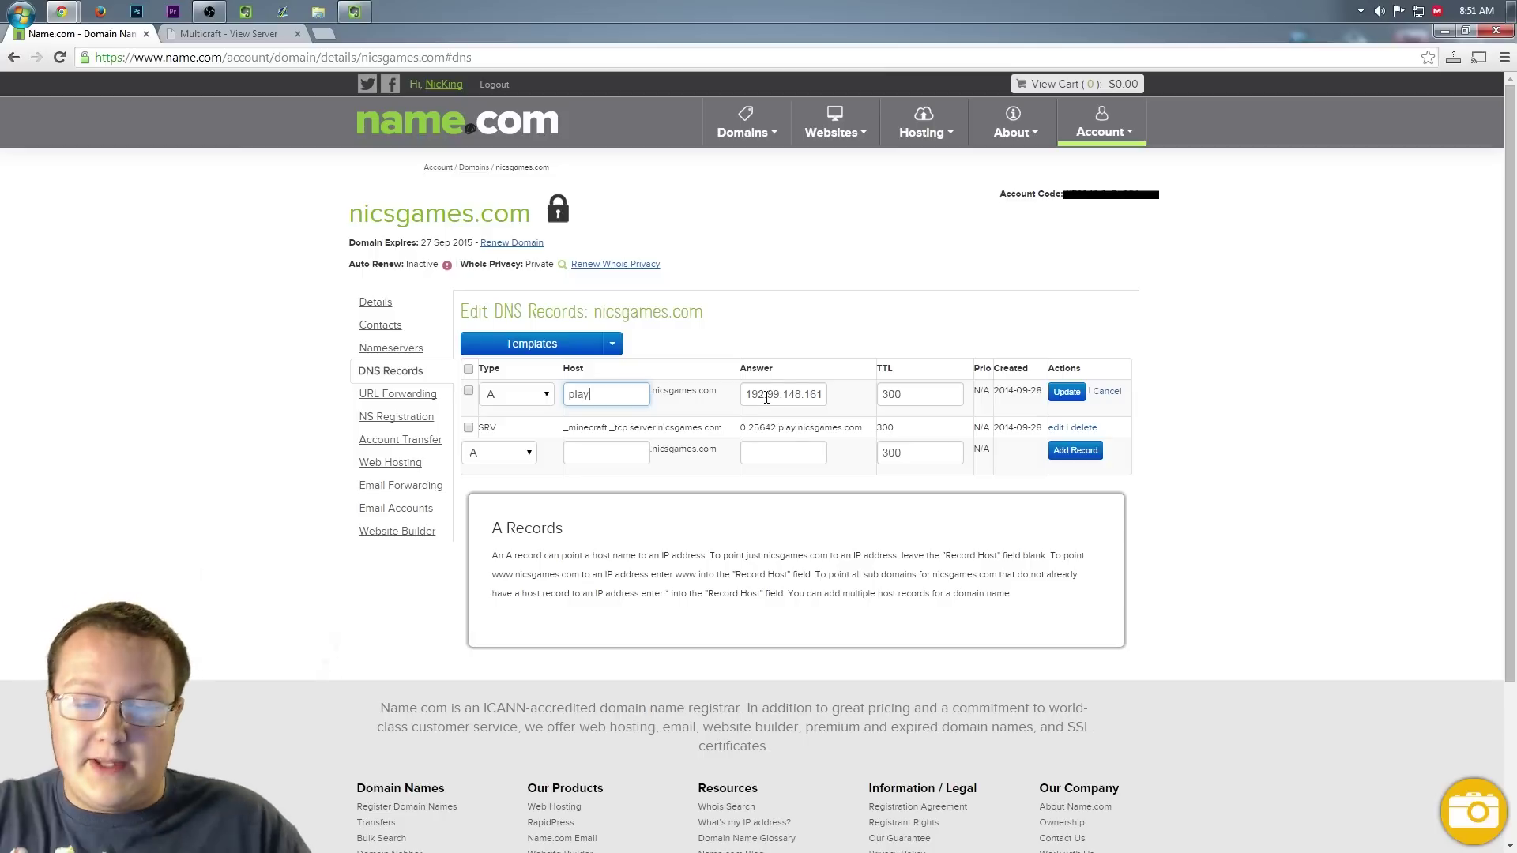
- Look over the existing SRV record's host and target values
{"action": "left_click_drag", "start_coordinate": [506, 434], "coordinate": [755, 431]}
{"action": "left_click", "coordinate": [755, 432]}
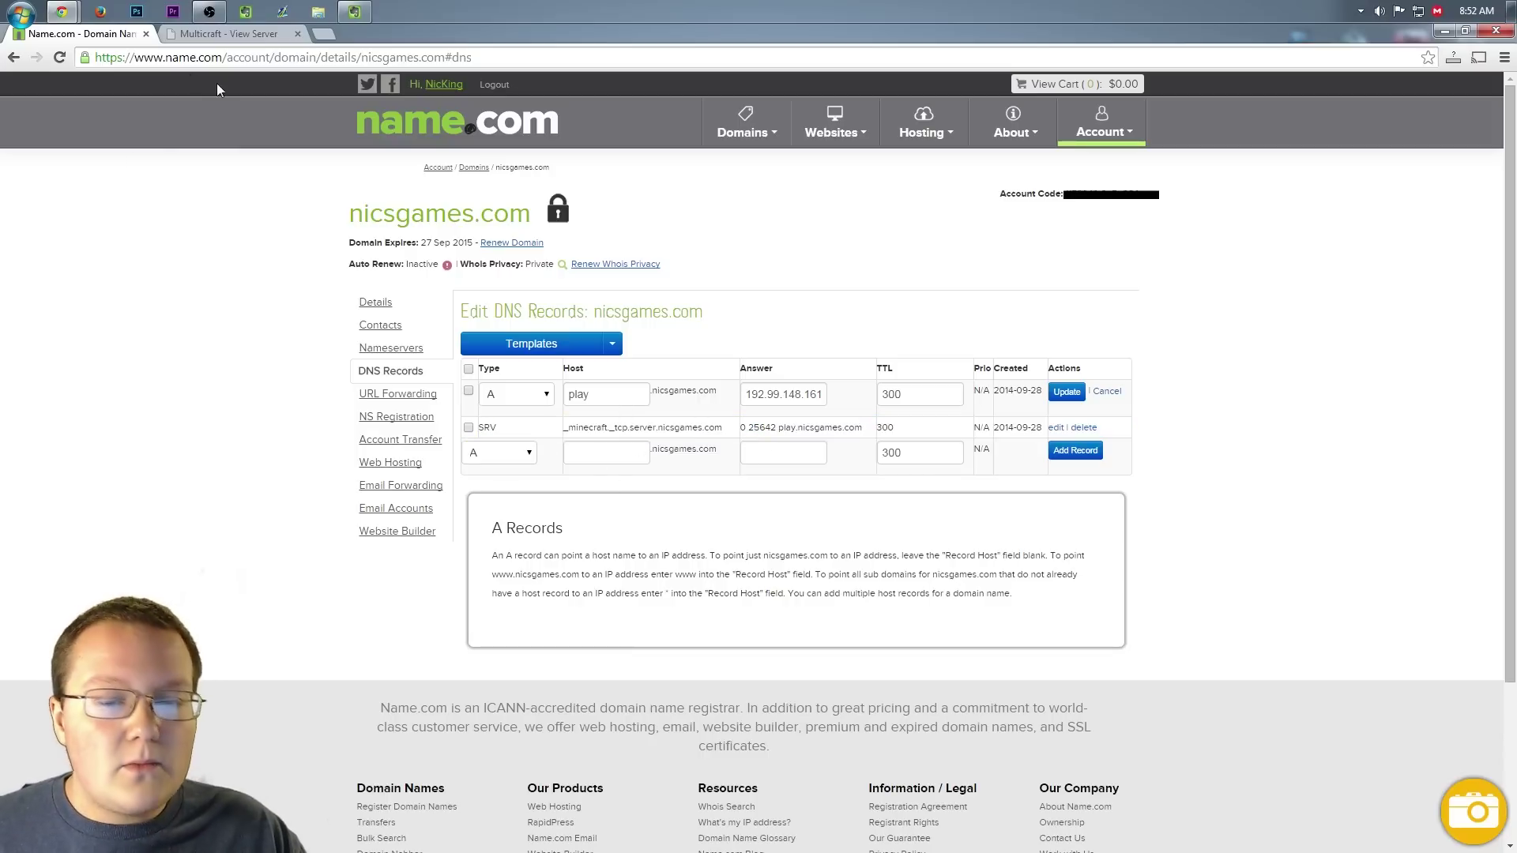
{"action": "left_click", "coordinate": [199, 35]}
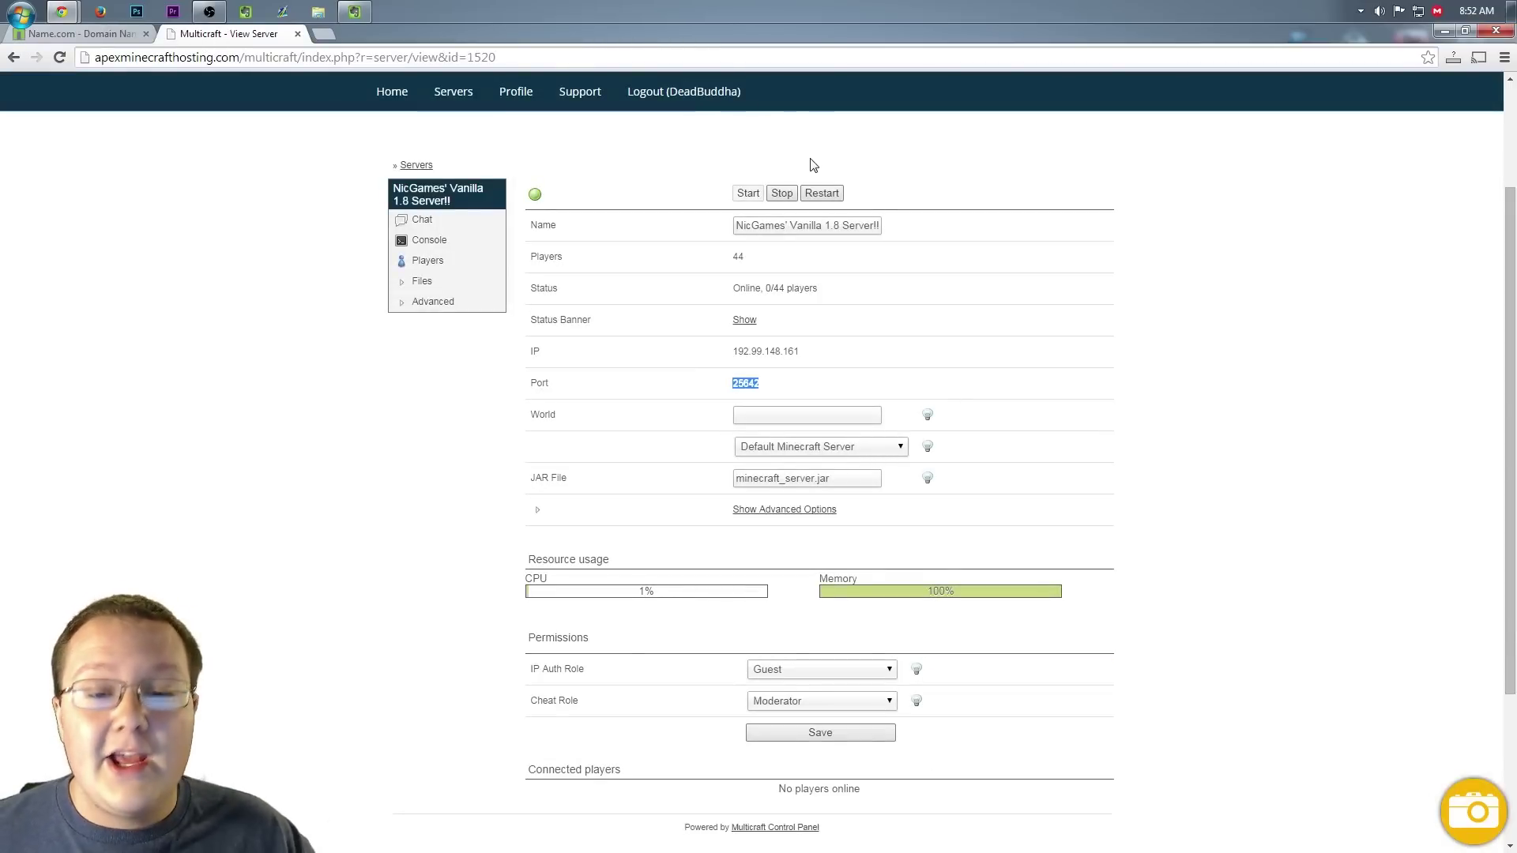
- Copy the server IP 192.99.148.161 from Multicraft and return to Name.com
{"action": "scroll", "coordinate": [813, 165], "scroll_direction": "up", "scroll_amount": 2}
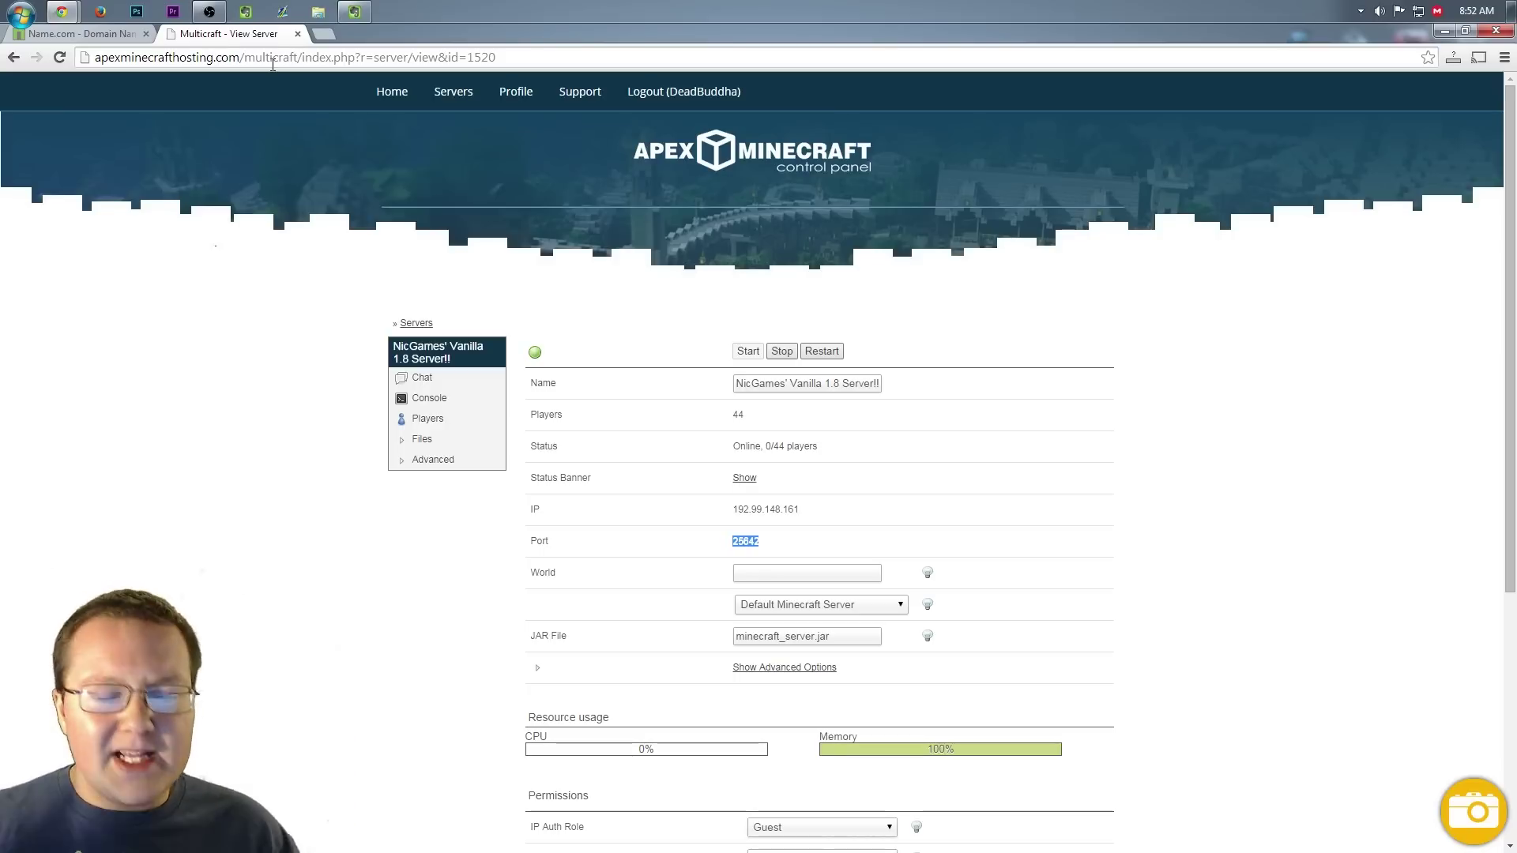
{"action": "scroll", "coordinate": [703, 206], "scroll_direction": "down", "scroll_amount": 3}
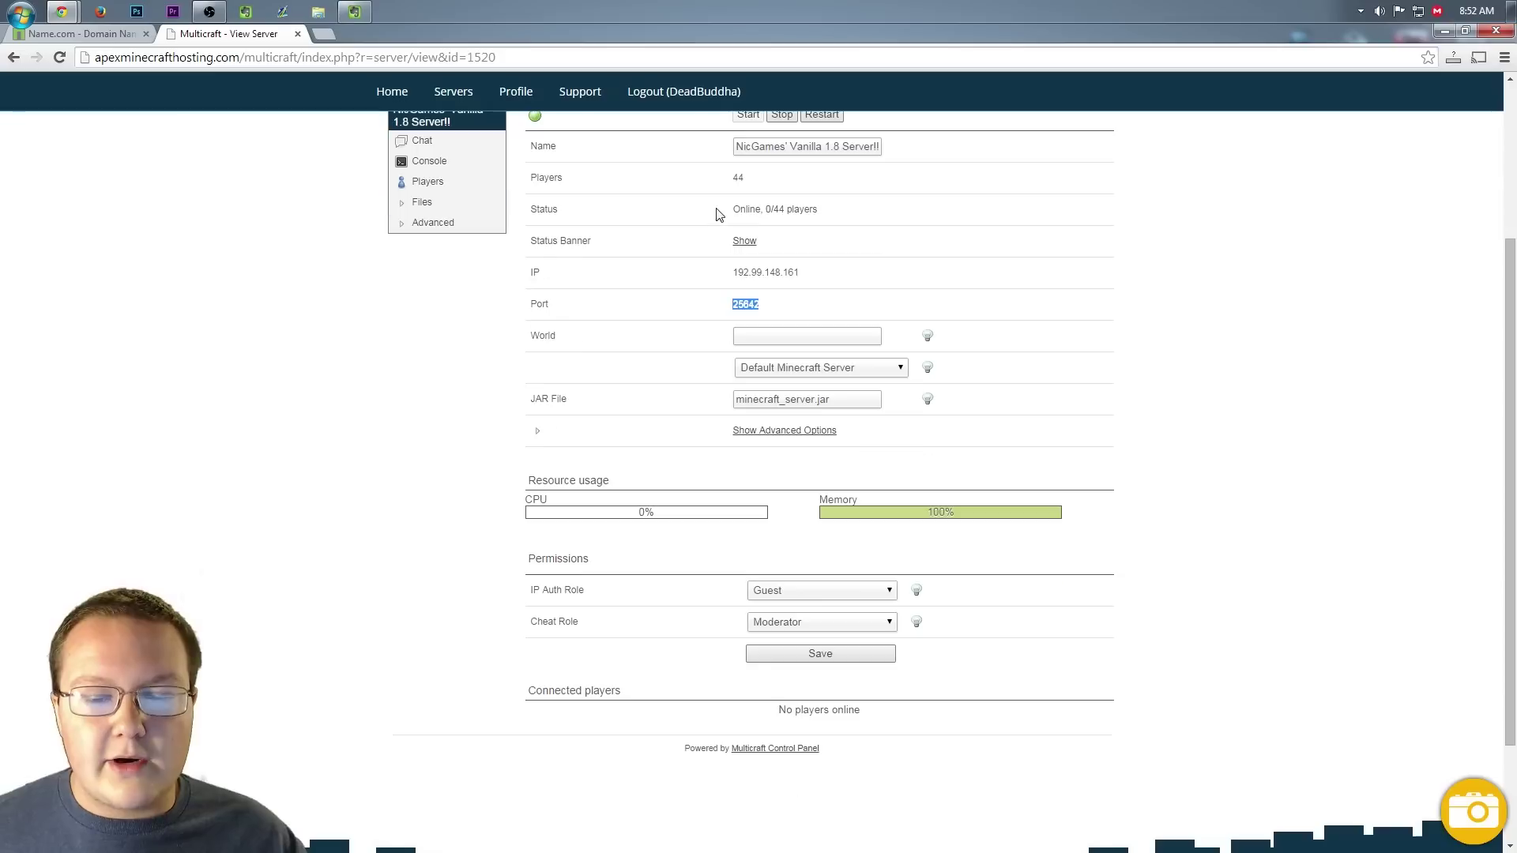
{"action": "left_click", "coordinate": [820, 299]}
{"action": "mouse_move", "coordinate": [506, 293]}
{"action": "left_mouse_down"}
{"action": "mouse_move", "coordinate": [504, 265]}
{"action": "mouse_move", "coordinate": [503, 285]}
{"action": "left_mouse_up"}
{"action": "left_click_drag", "start_coordinate": [827, 282], "coordinate": [732, 278]}
{"action": "right_click", "coordinate": [738, 278]}
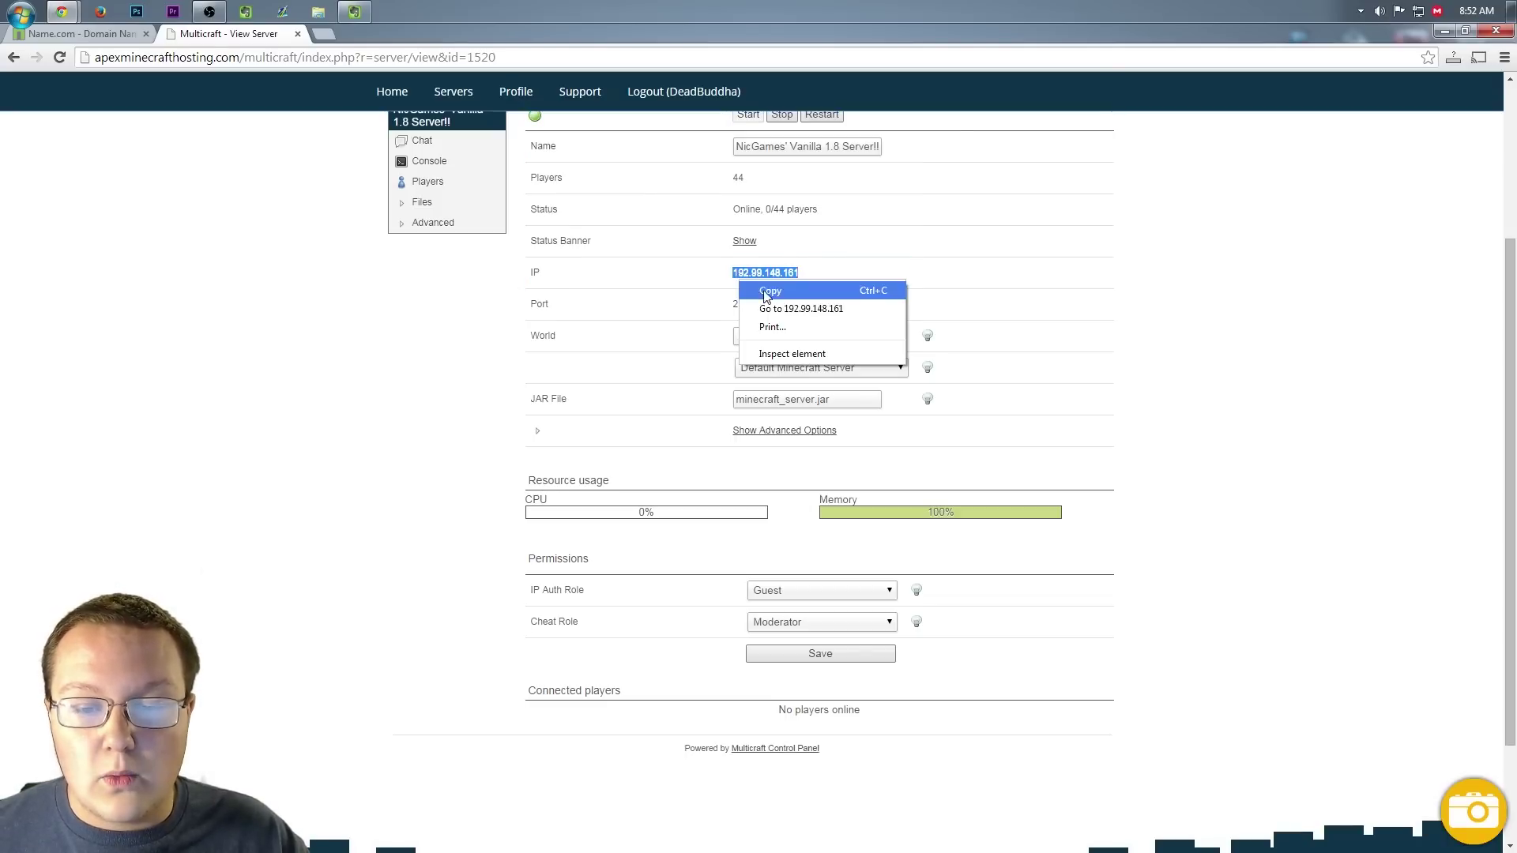
{"action": "left_click", "coordinate": [765, 289]}
{"action": "left_click", "coordinate": [85, 34]}
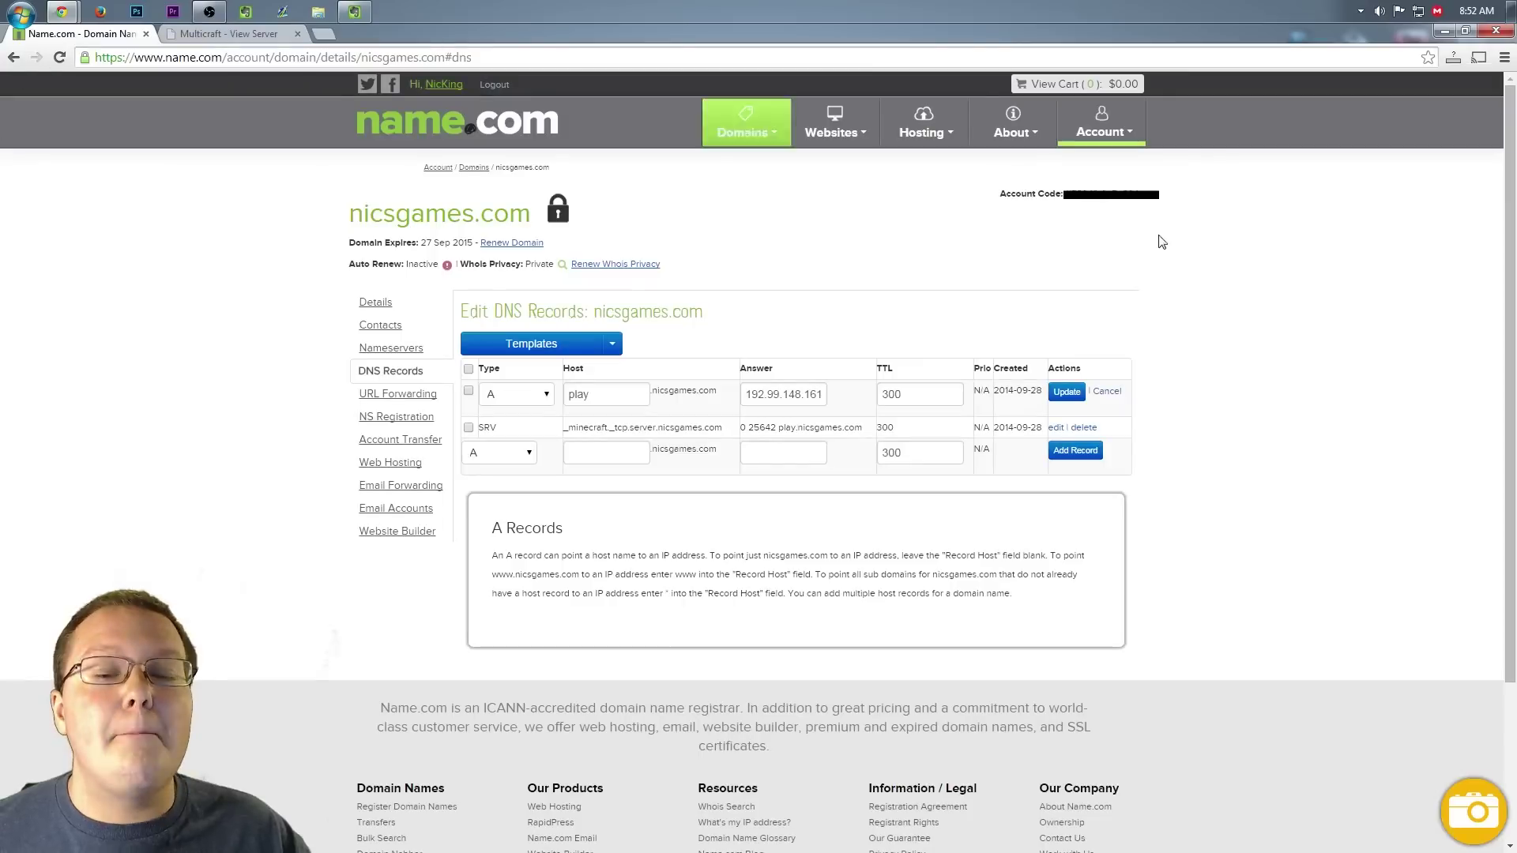
- Paste 192.99.148.161 as the play A record's answer, keep TTL 300, and save
{"action": "left_click", "coordinate": [758, 398]}
{"action": "double_click", "coordinate": [791, 401]}
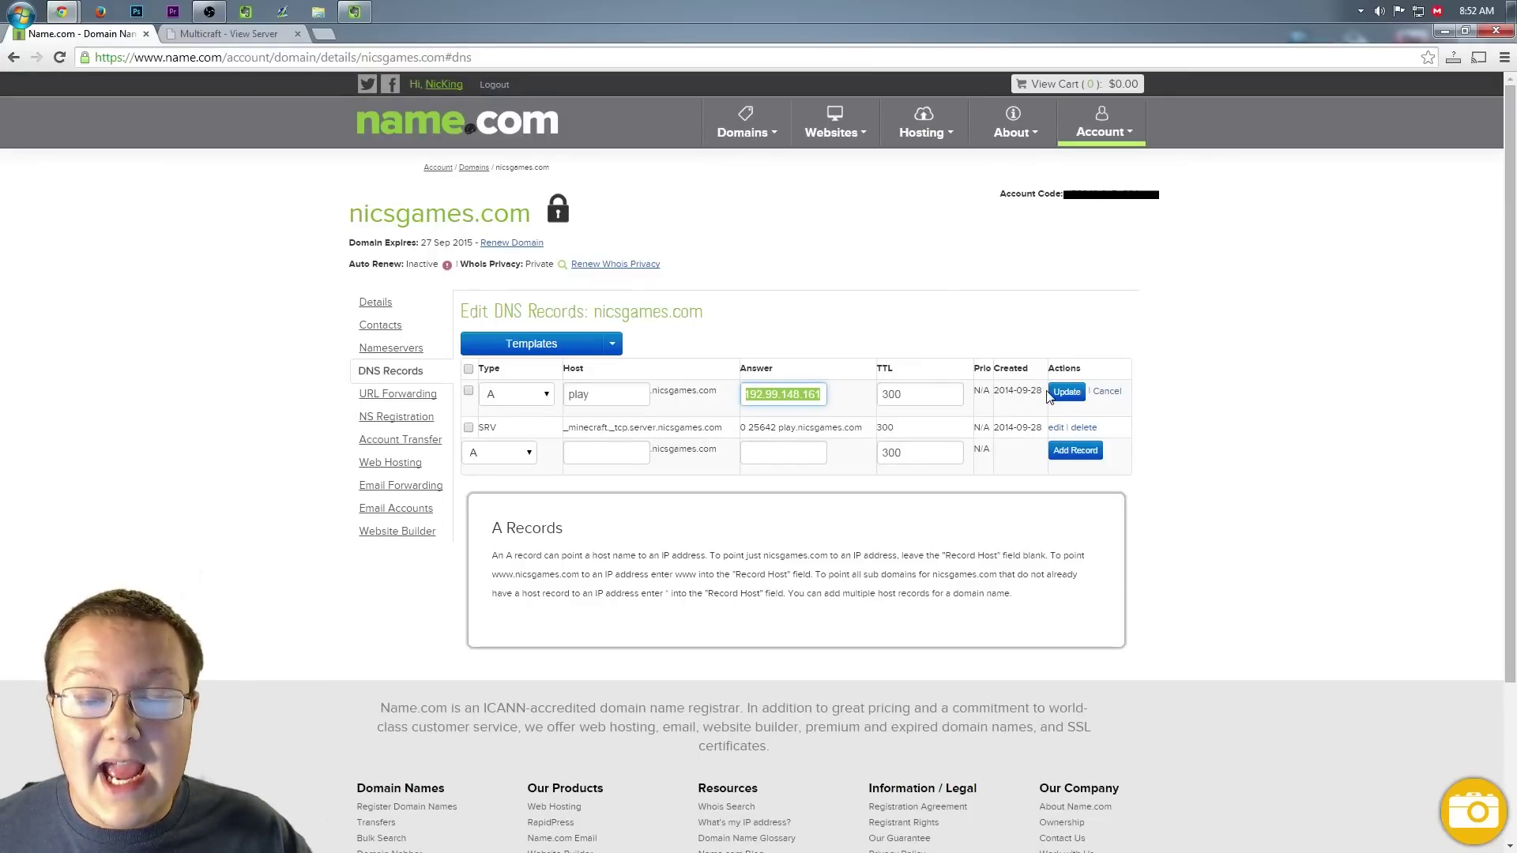
{"action": "right_click", "coordinate": [768, 402]}
{"action": "left_click", "coordinate": [835, 495]}
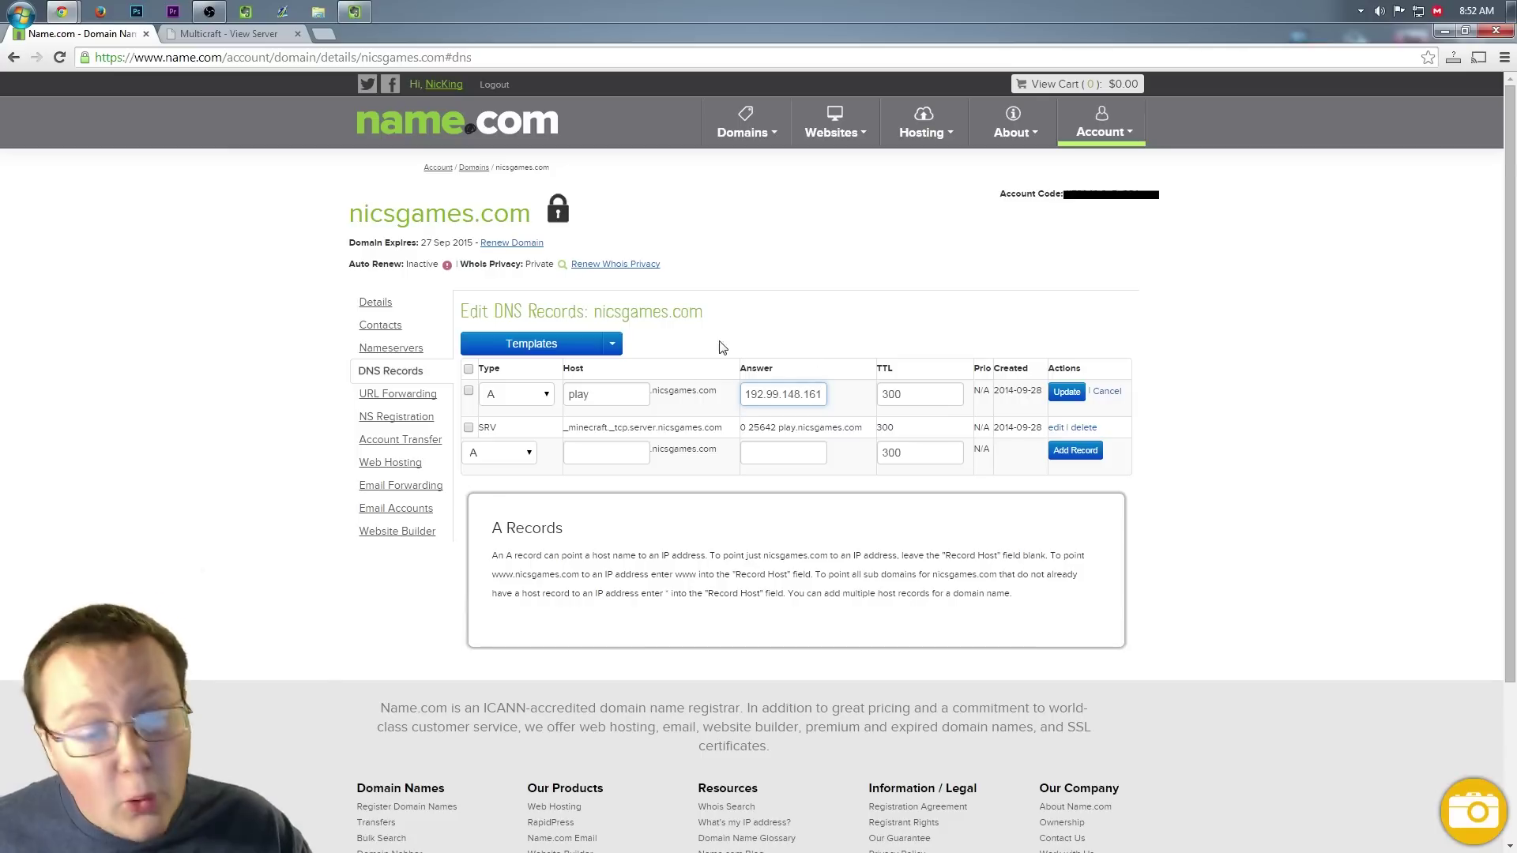
{"action": "left_click_drag", "start_coordinate": [901, 393], "coordinate": [889, 393]}
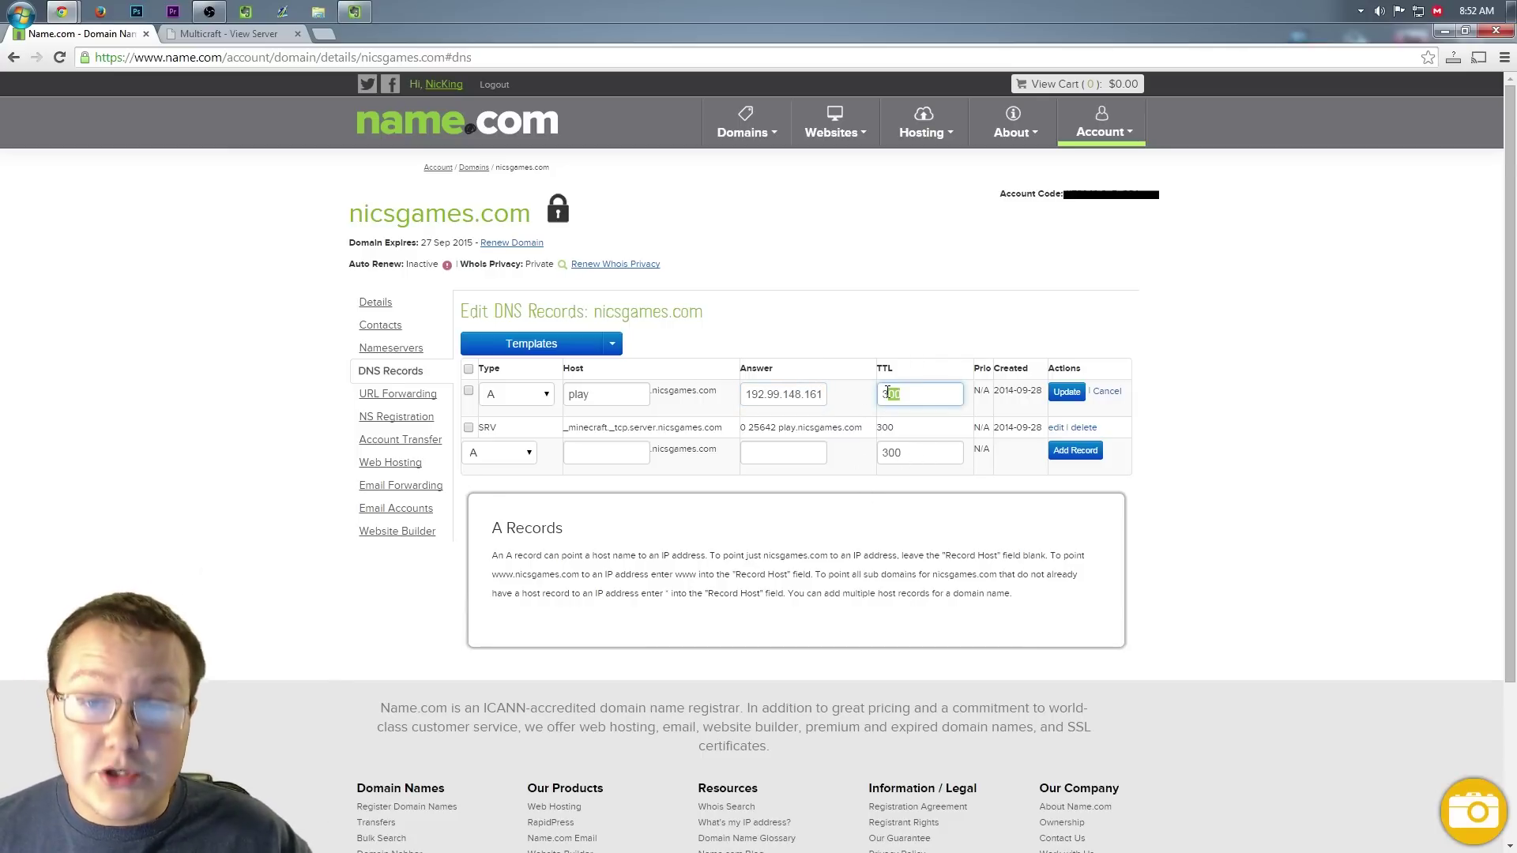
{"action": "left_click", "coordinate": [937, 395]}
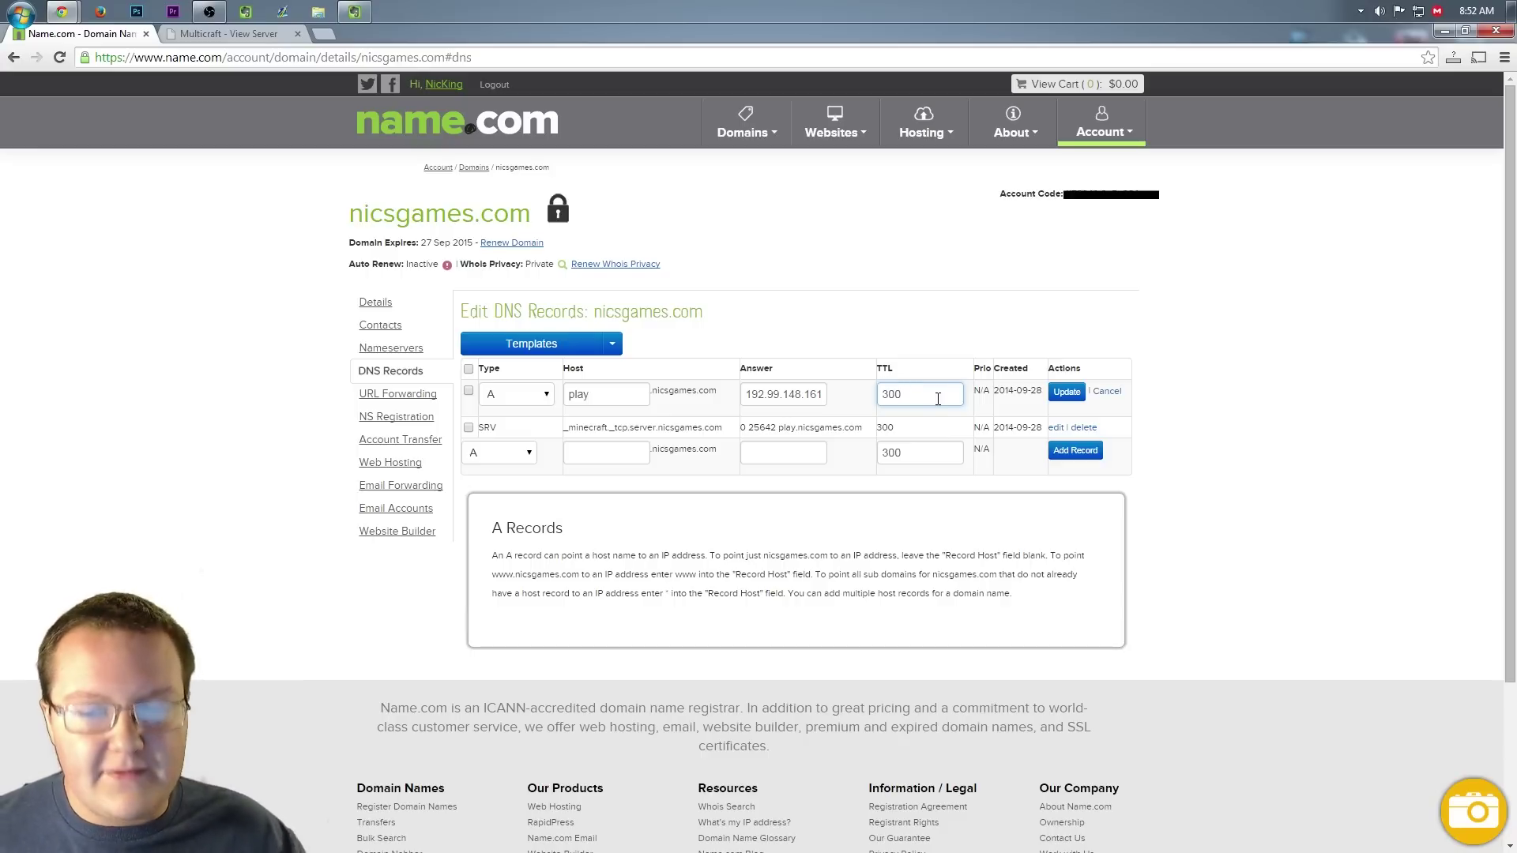
{"action": "left_click", "coordinate": [1069, 392]}
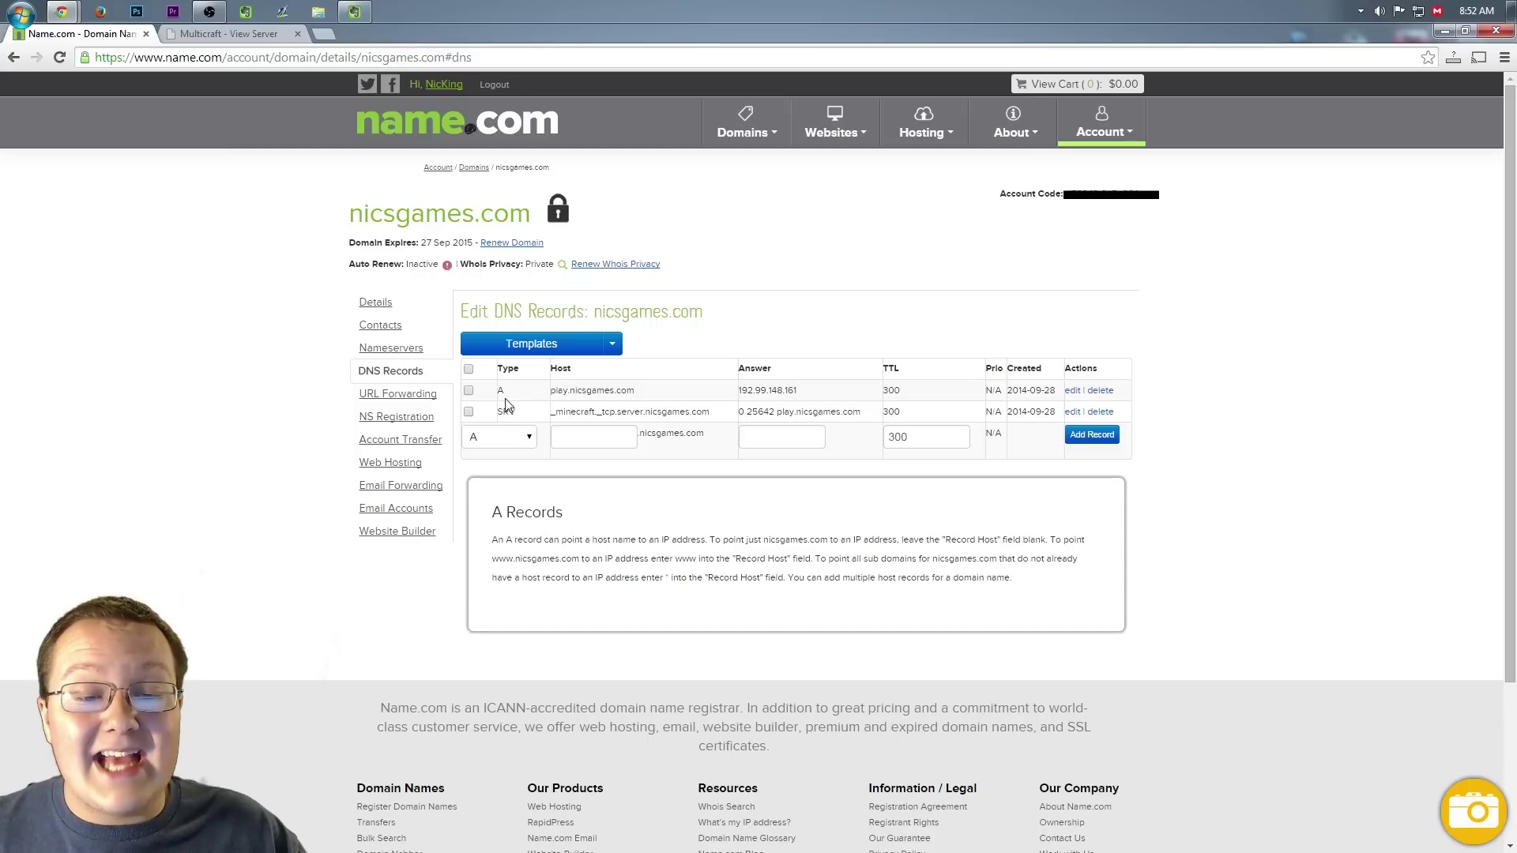
- Start a new SRV record with the service name _minecraft
{"action": "left_click", "coordinate": [506, 443]}
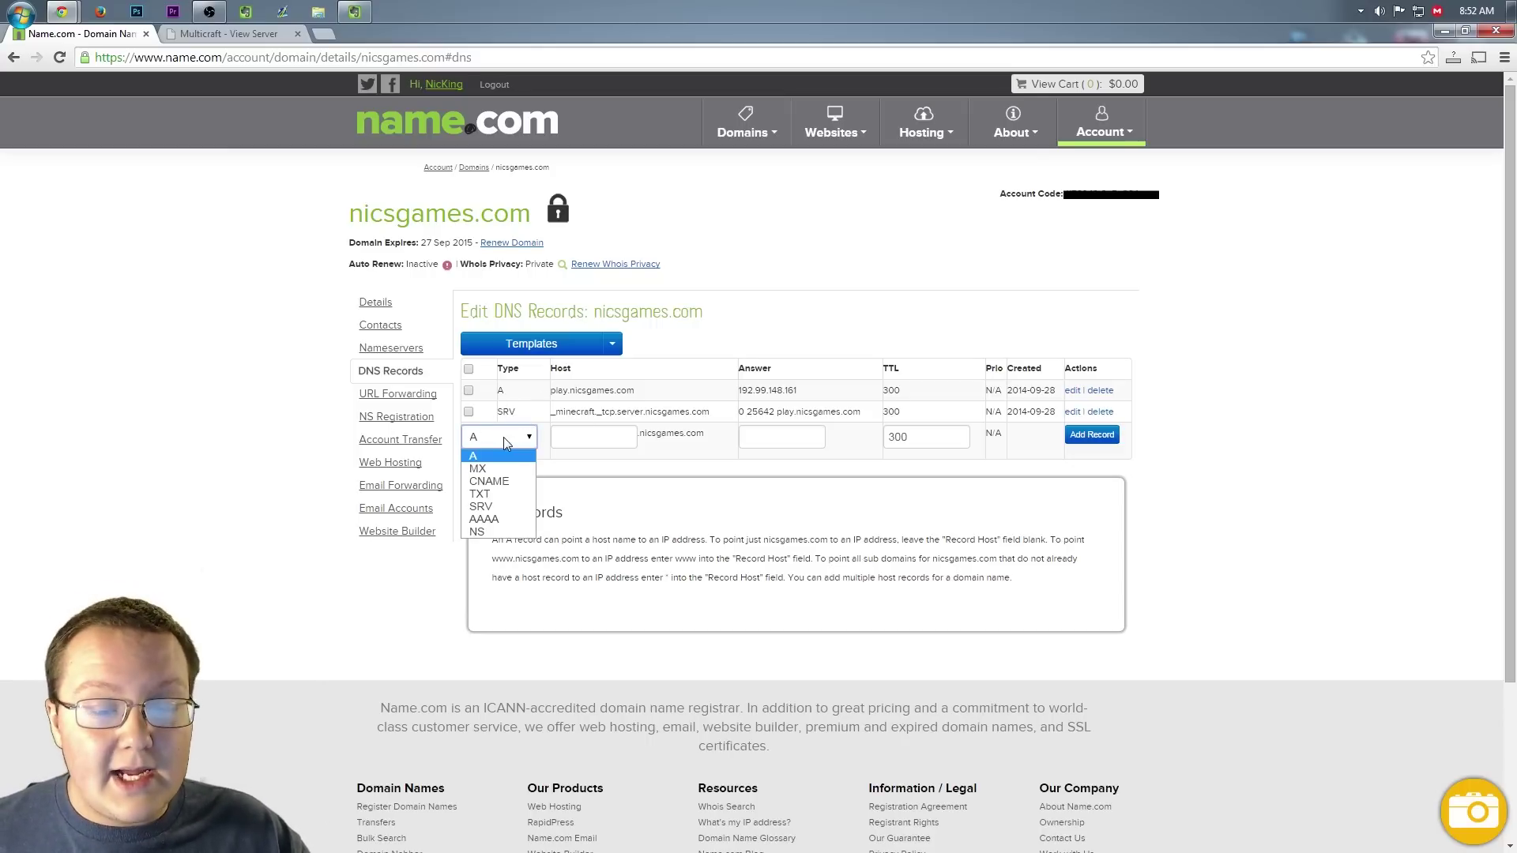
{"action": "left_click", "coordinate": [496, 512]}
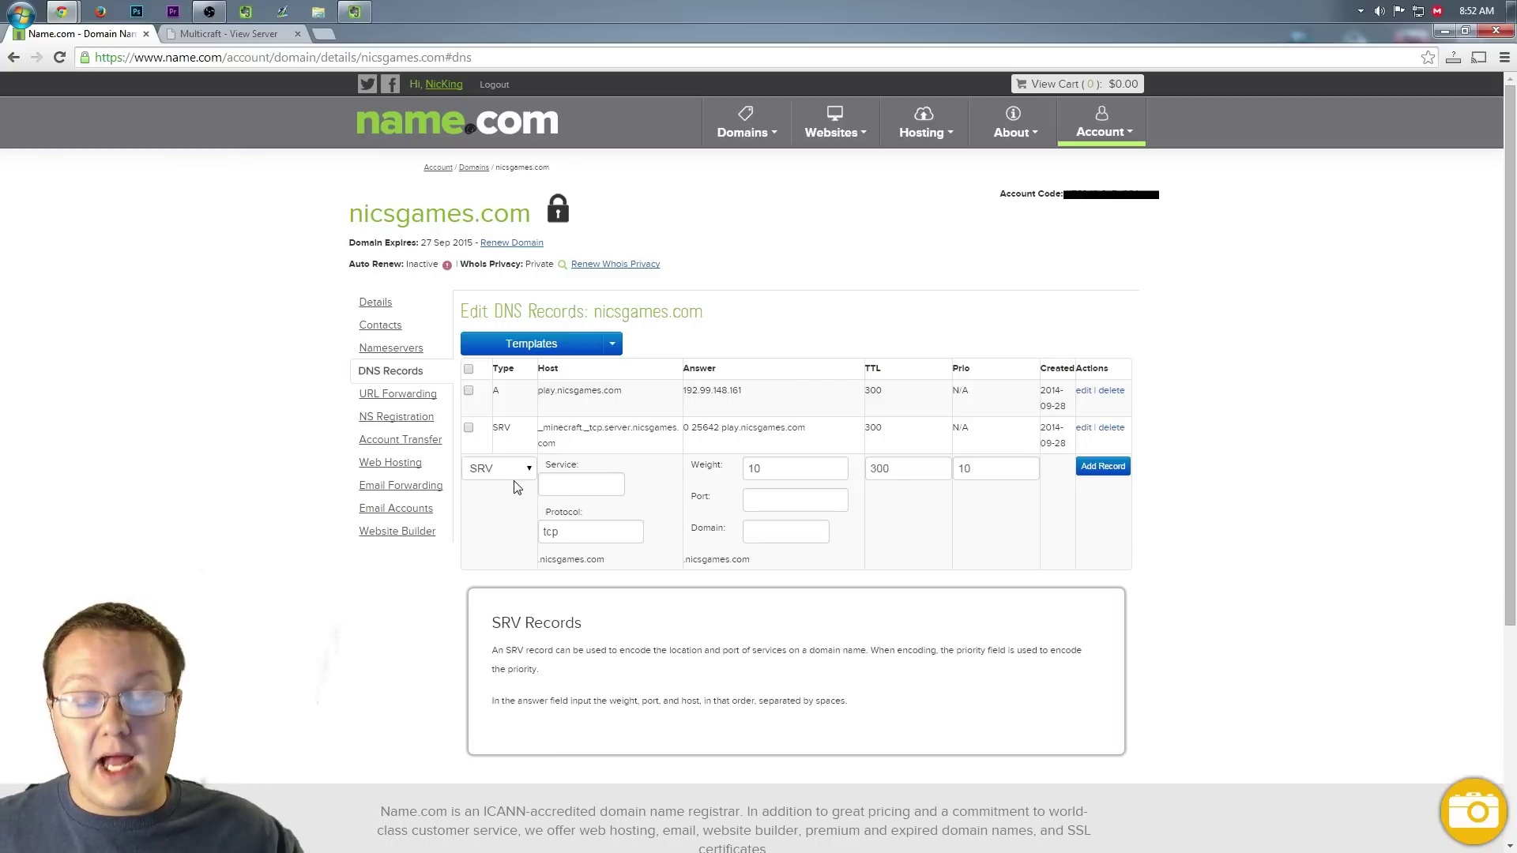
{"action": "left_click", "coordinate": [567, 489]}
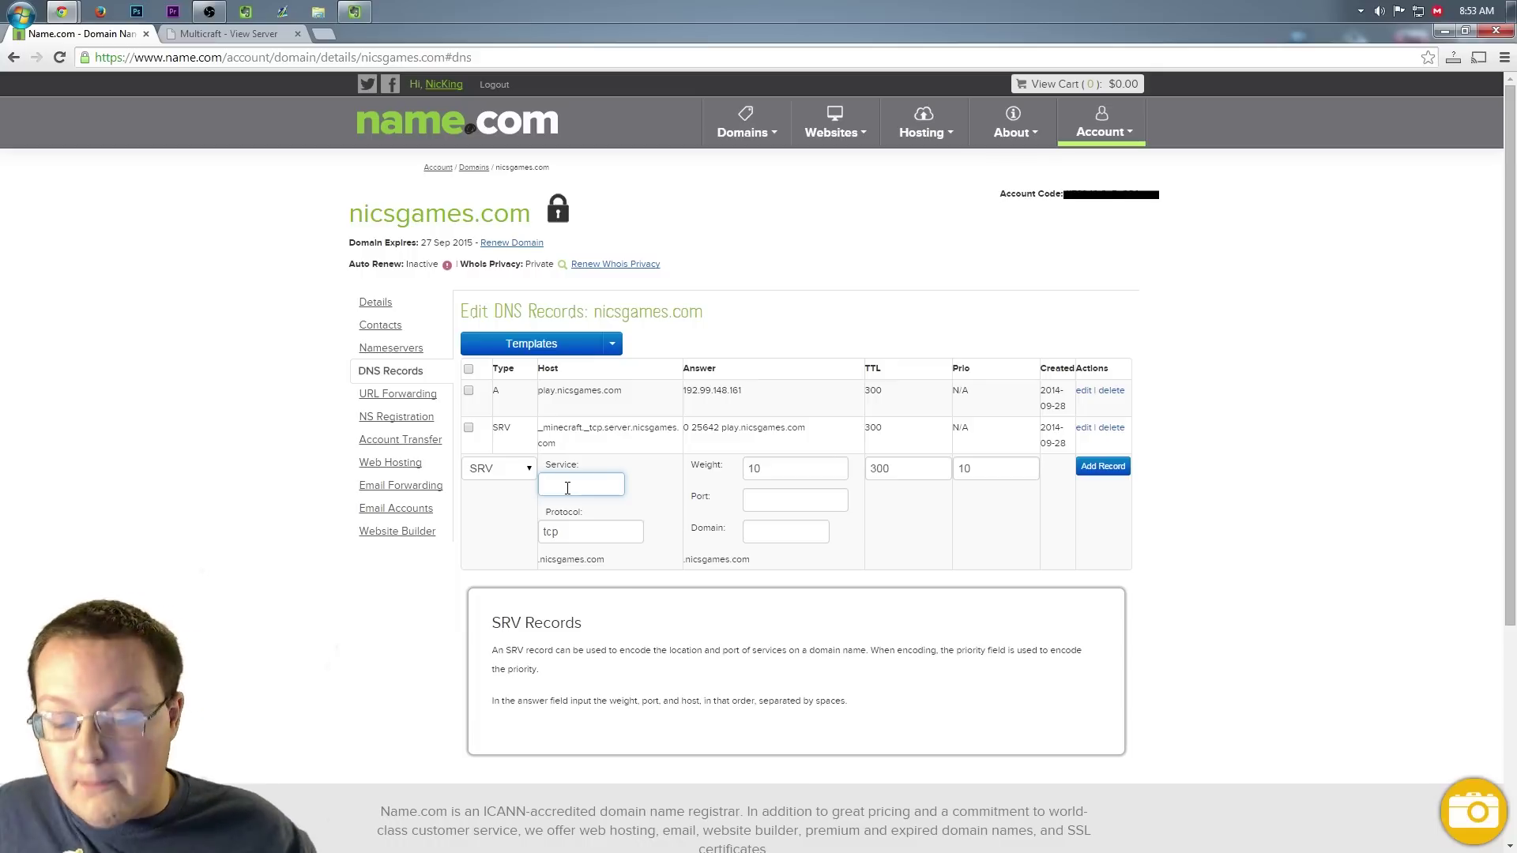
{"action": "type", "text": "_"}
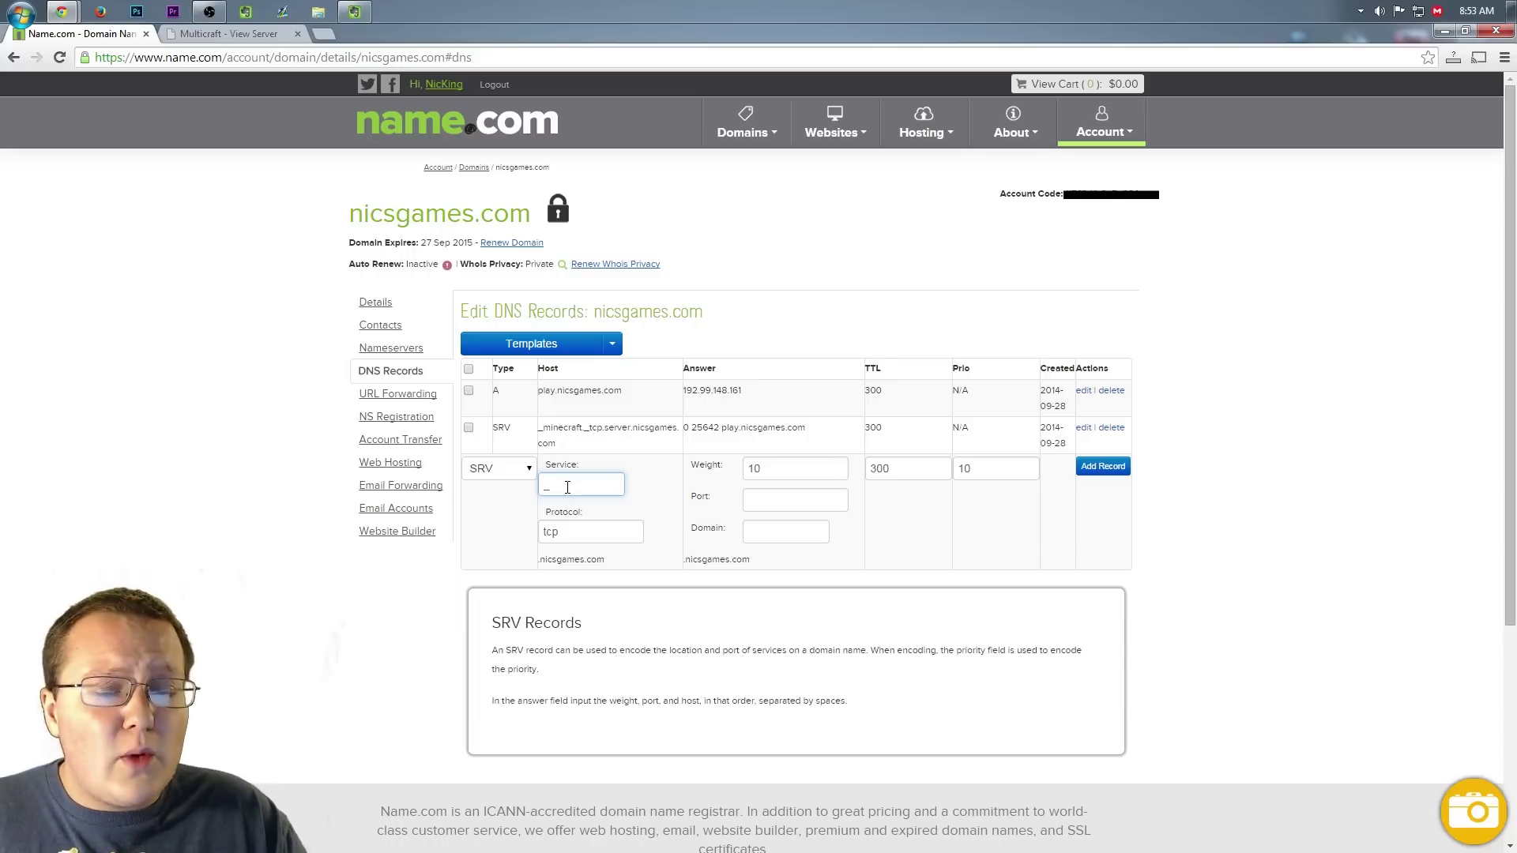
{"action": "type", "text": "mc"}
{"action": "type", "text": "ine"}
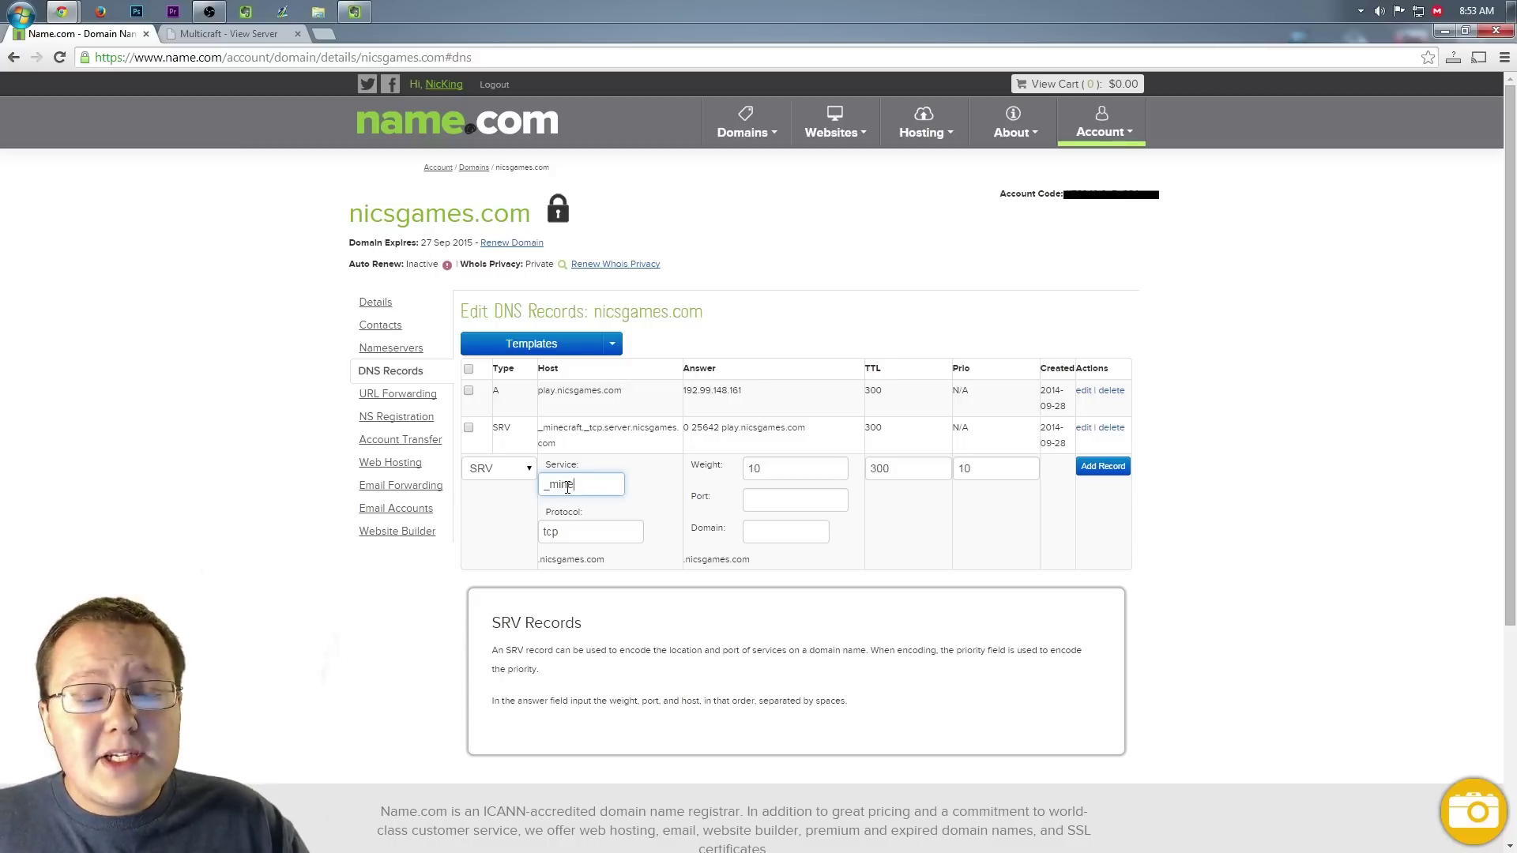
{"action": "type", "text": "craft"}
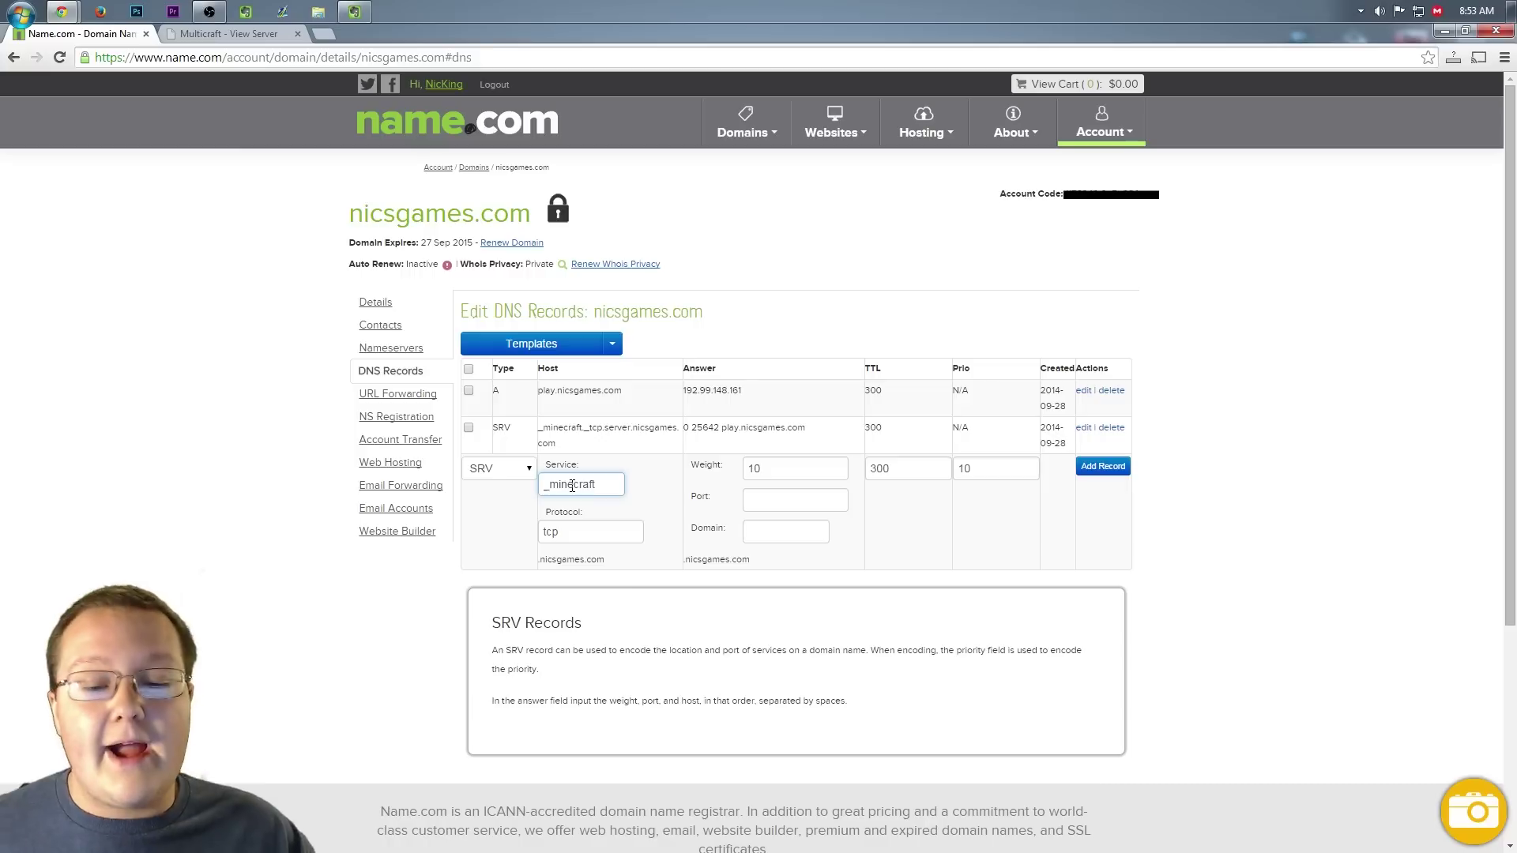
- Leave the protocol as tcp and set the SRV weight to 0
{"action": "key", "text": "Tab"}
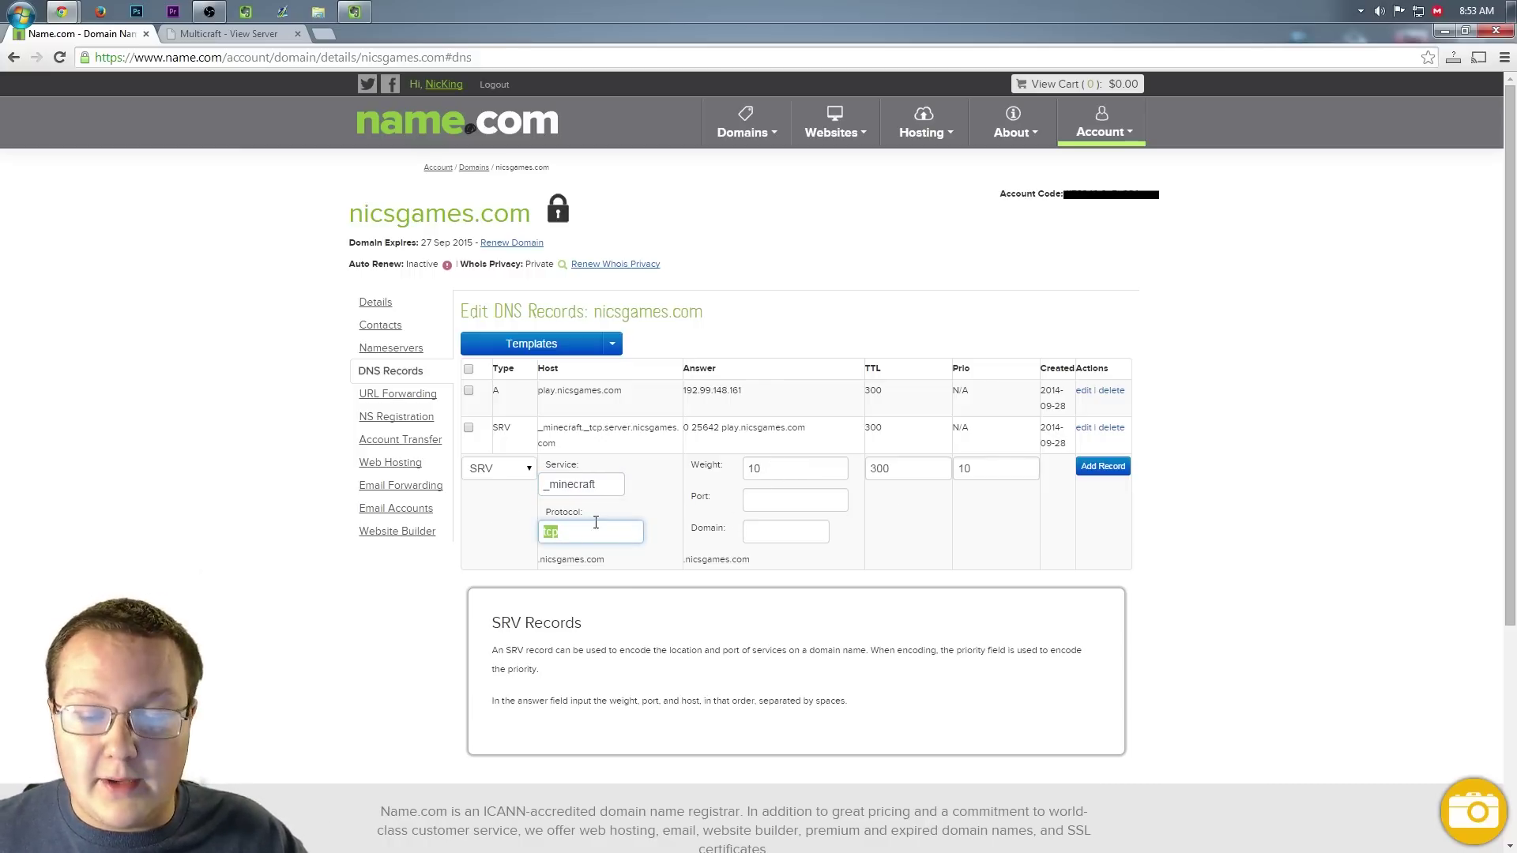
{"action": "key", "text": "Tab"}
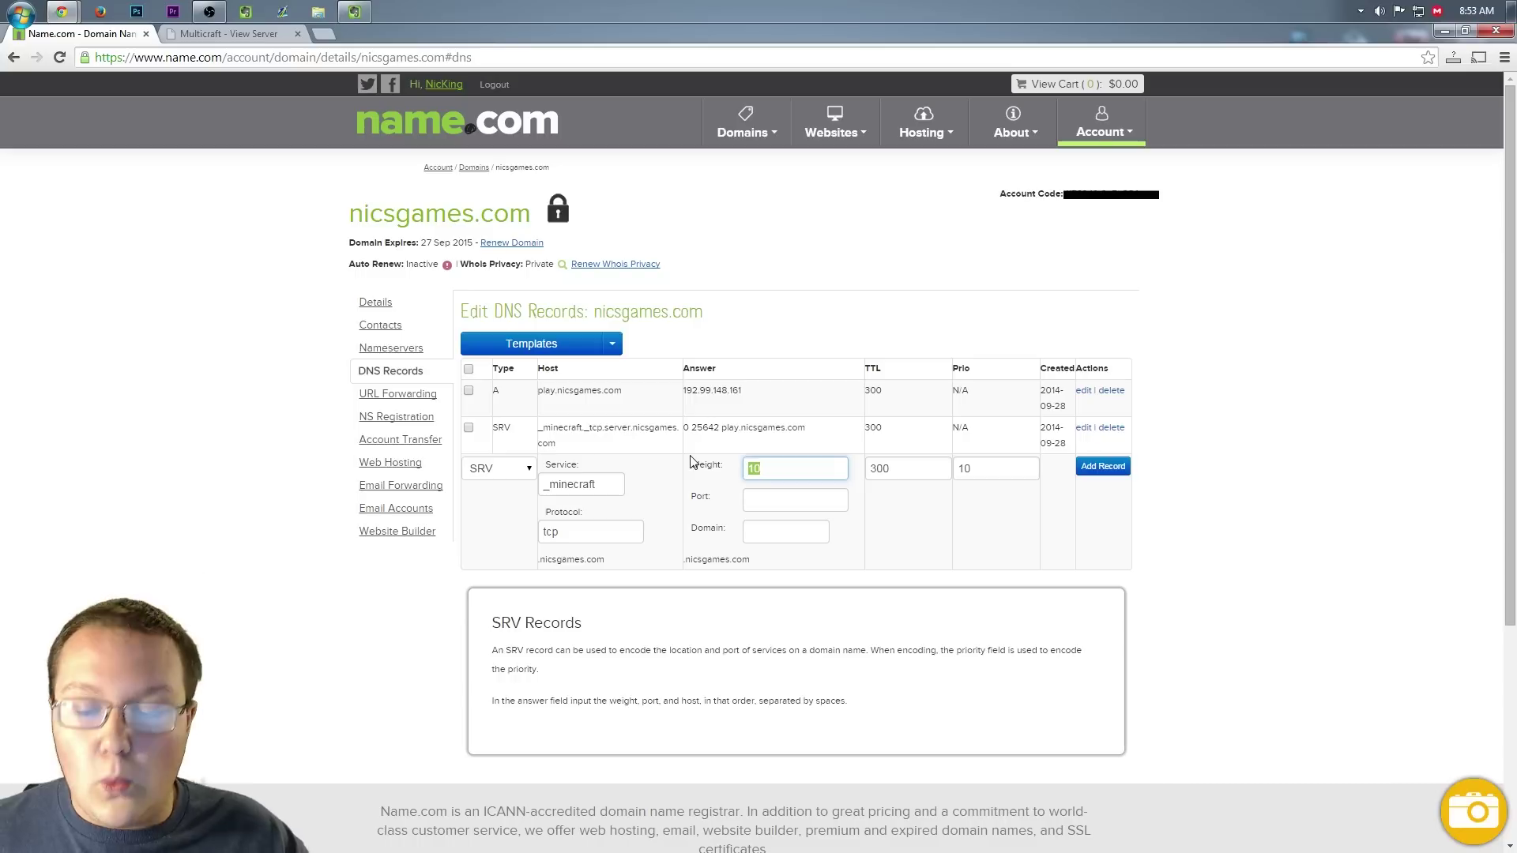
{"action": "type", "text": "0"}
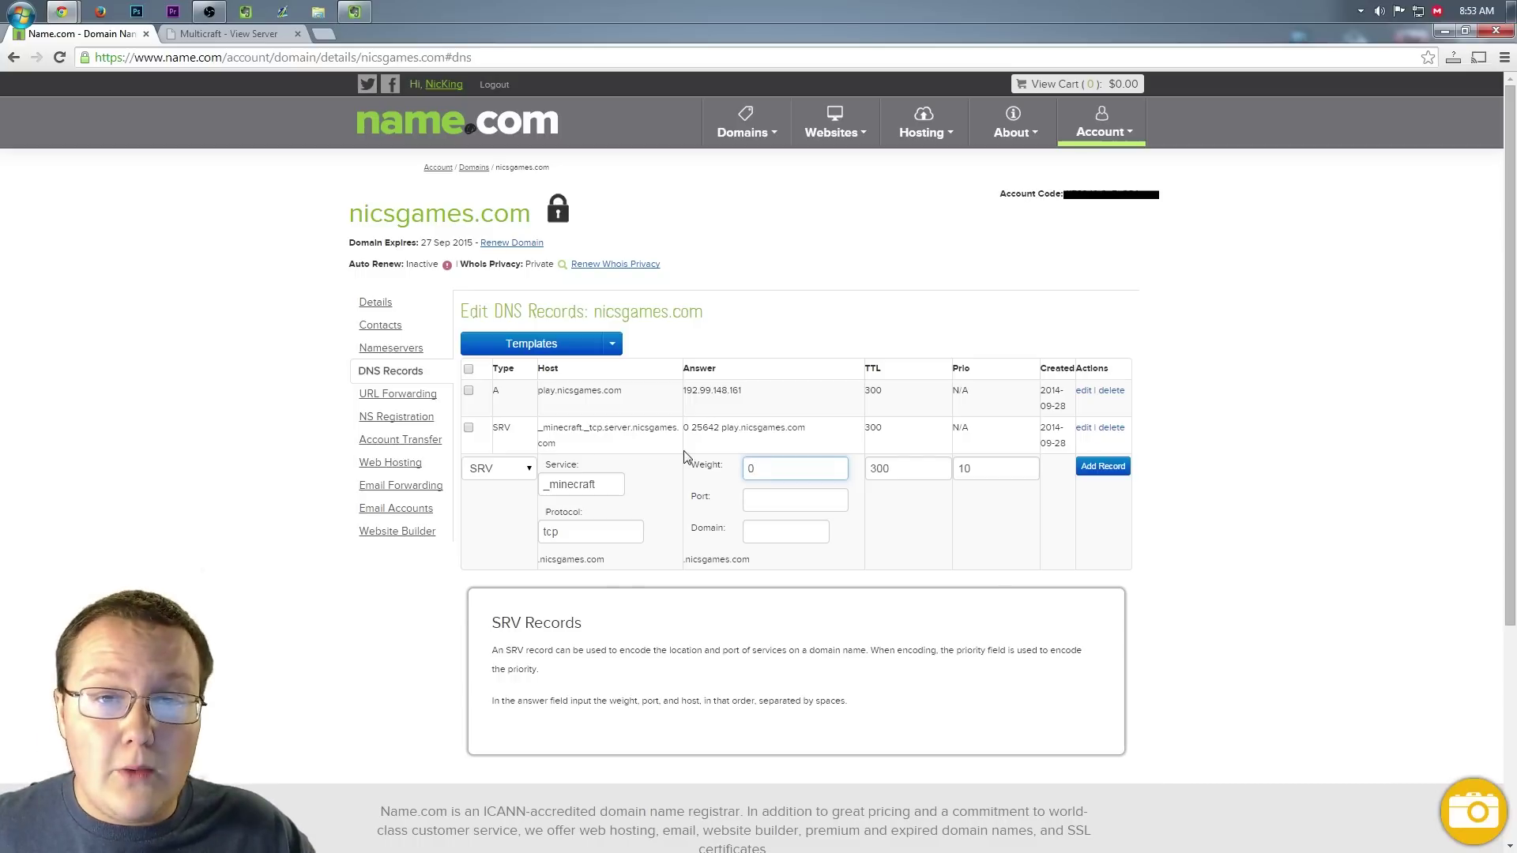
{"action": "left_click", "coordinate": [766, 497]}
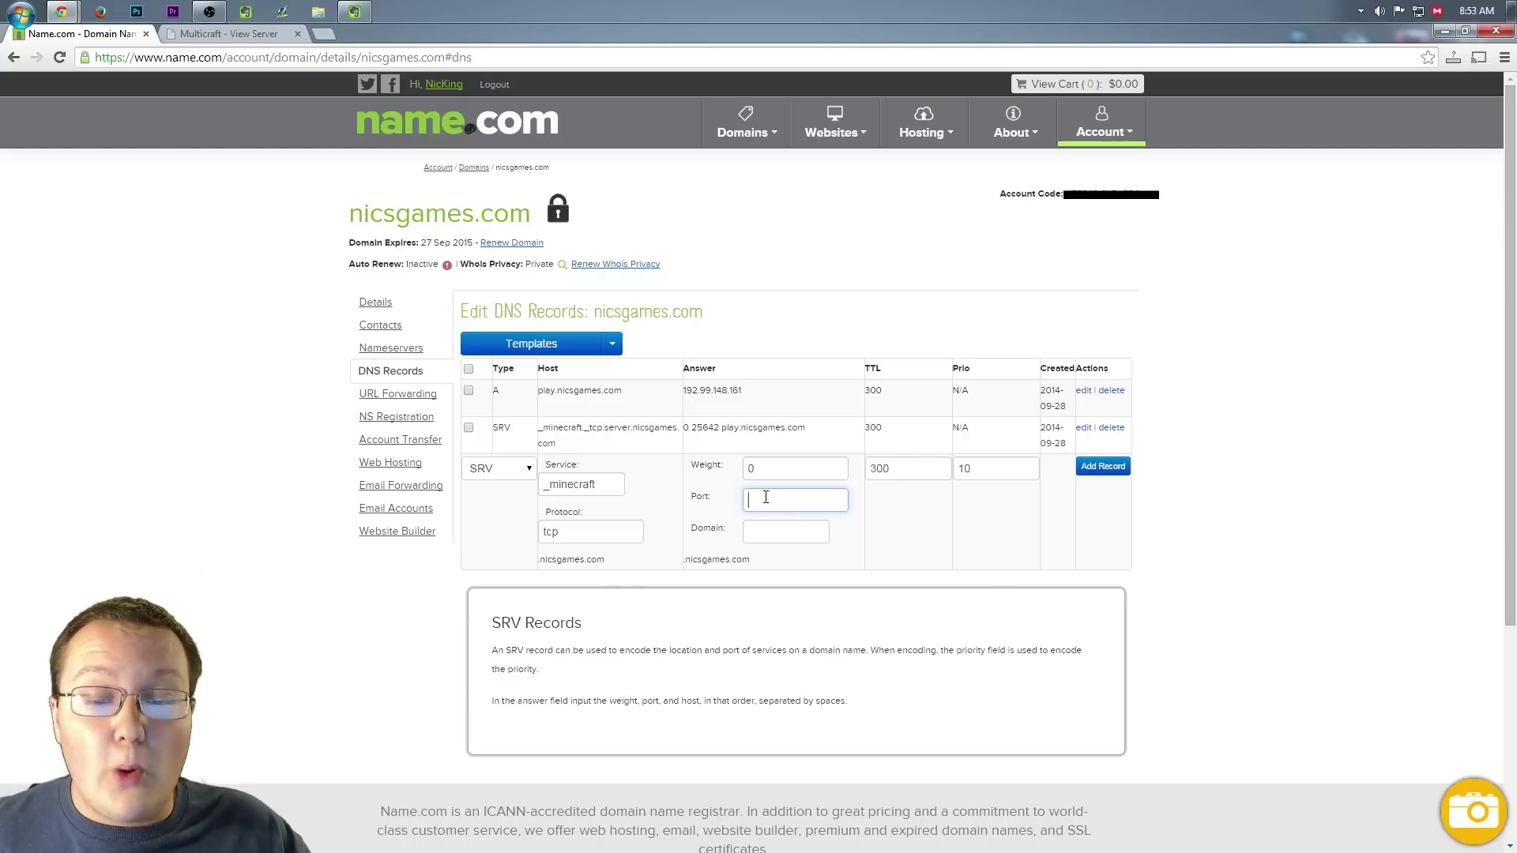
{"action": "left_click", "coordinate": [248, 35]}
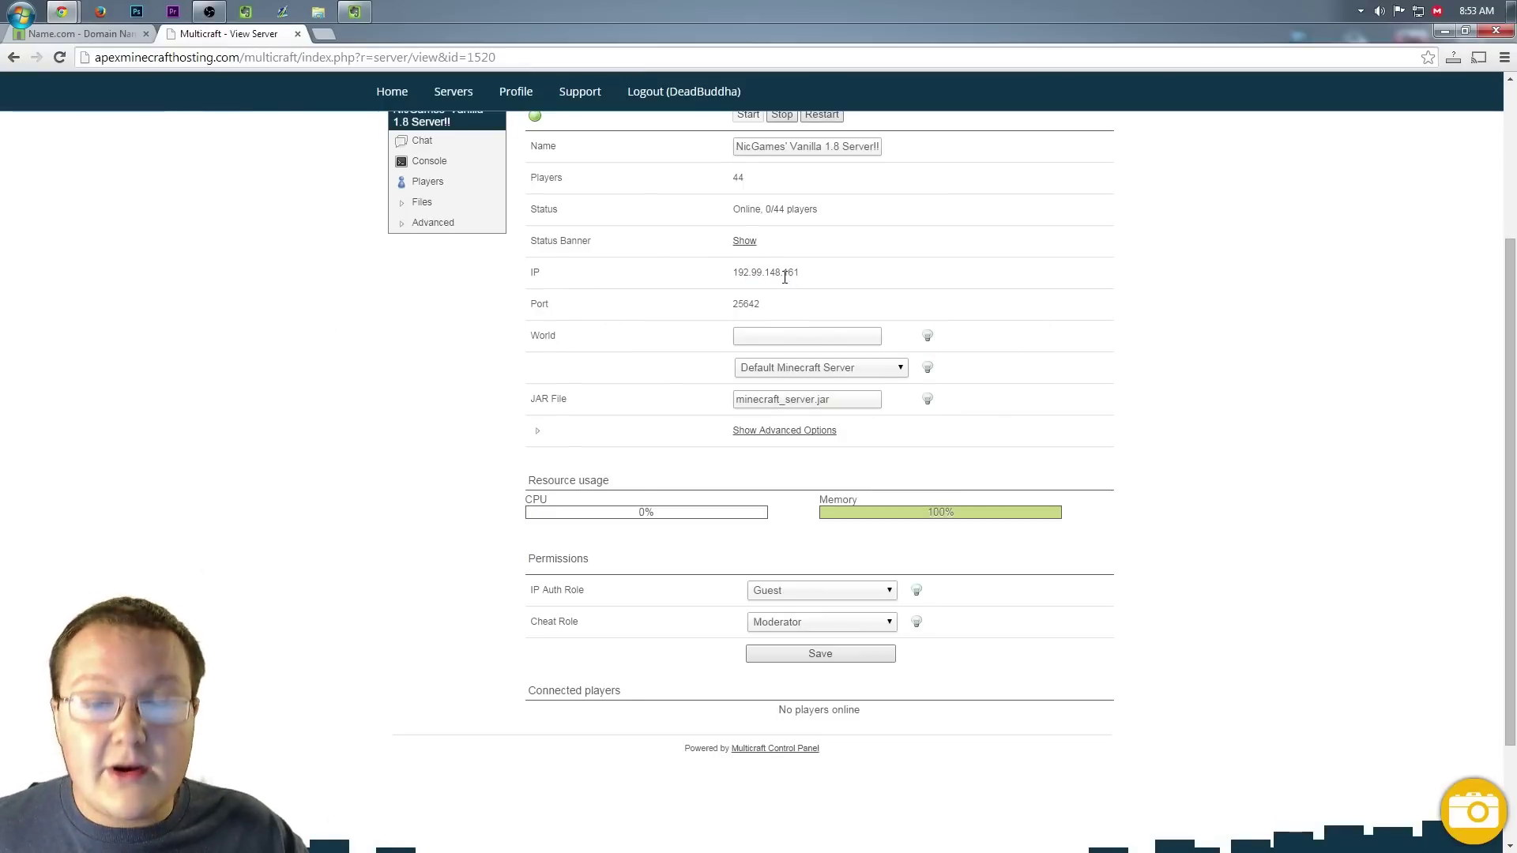
- Copy port 25642 from Multicraft and paste it into the SRV record's port
{"action": "left_click_drag", "start_coordinate": [770, 305], "coordinate": [734, 300]}
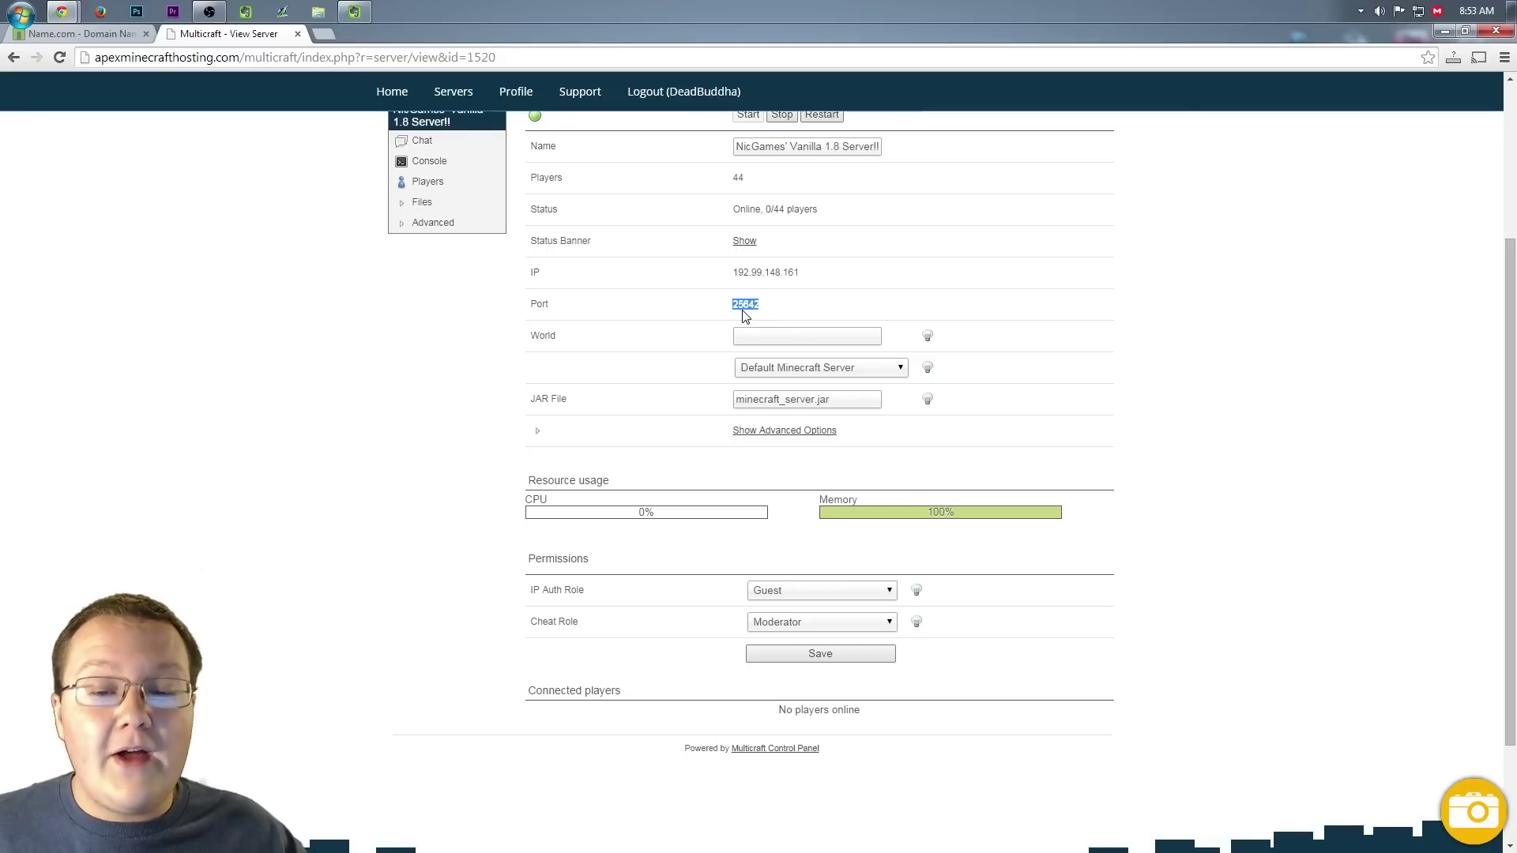
{"action": "right_click", "coordinate": [752, 306]}
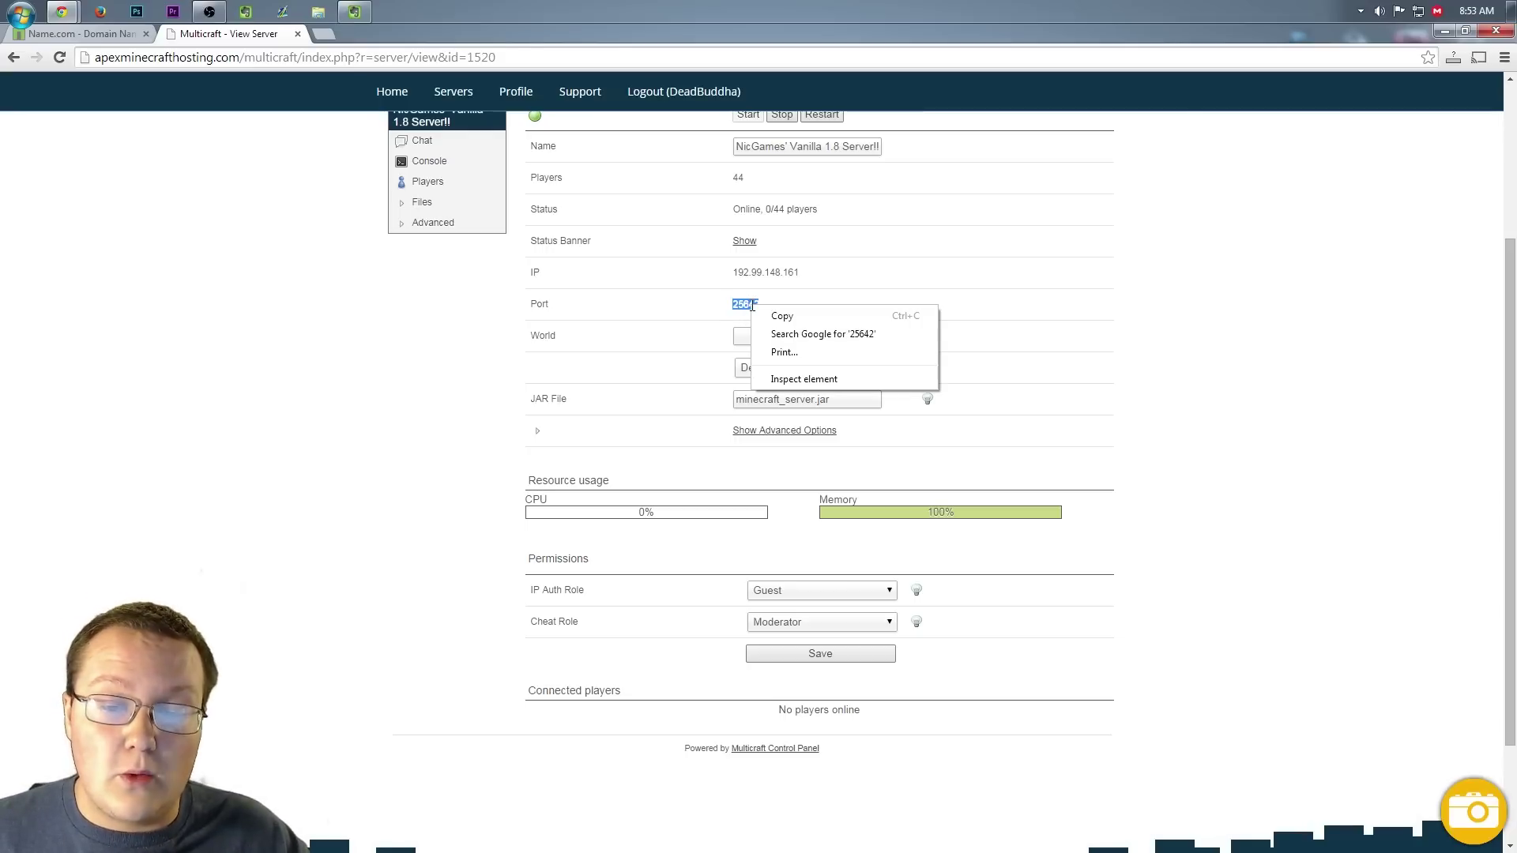
{"action": "left_click", "coordinate": [790, 315]}
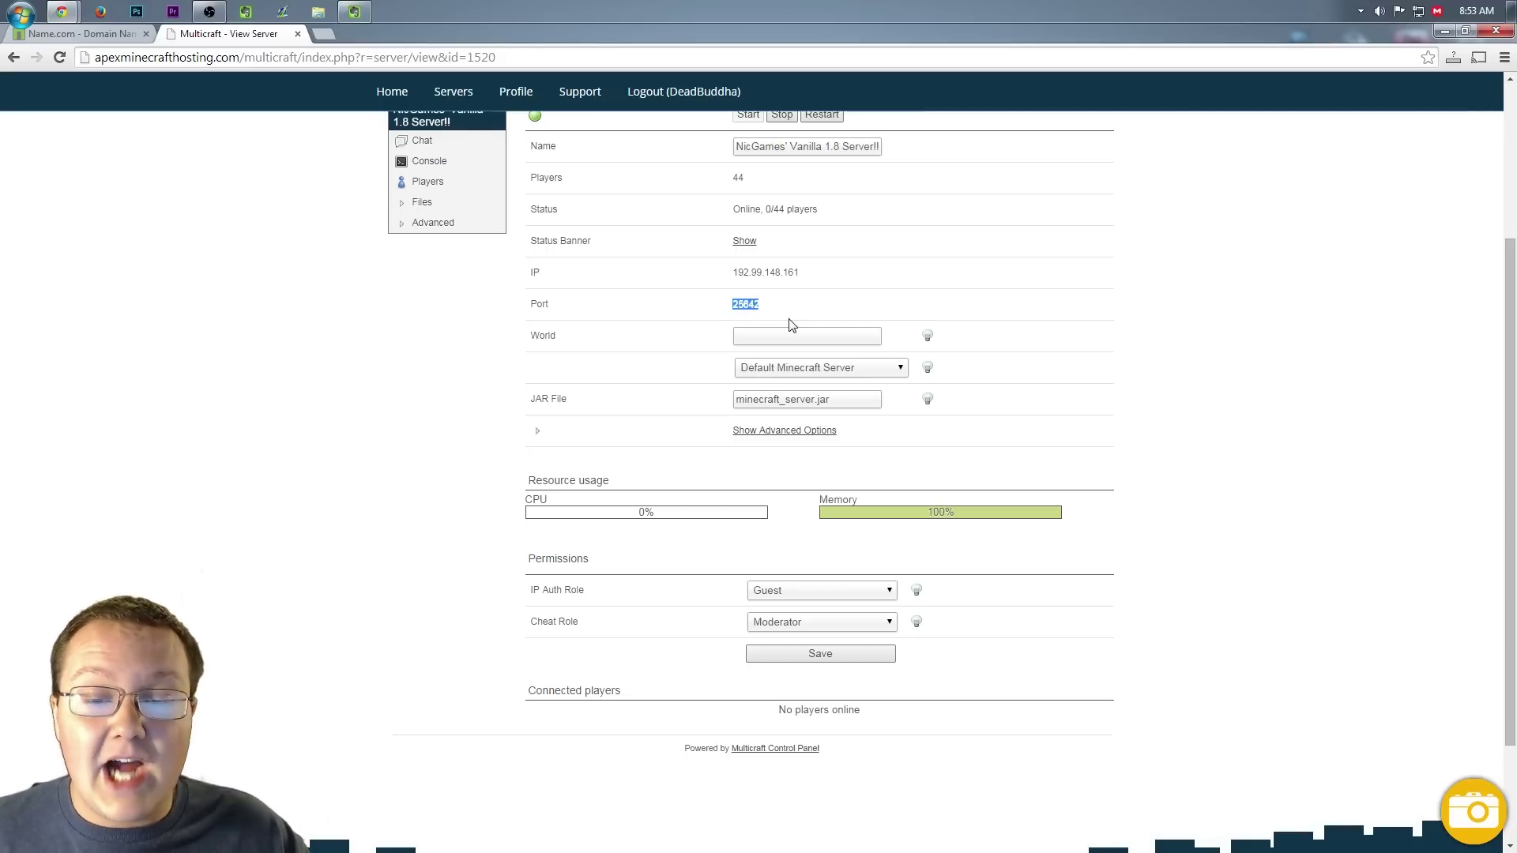
{"action": "left_click", "coordinate": [74, 35]}
{"action": "right_click", "coordinate": [761, 494]}
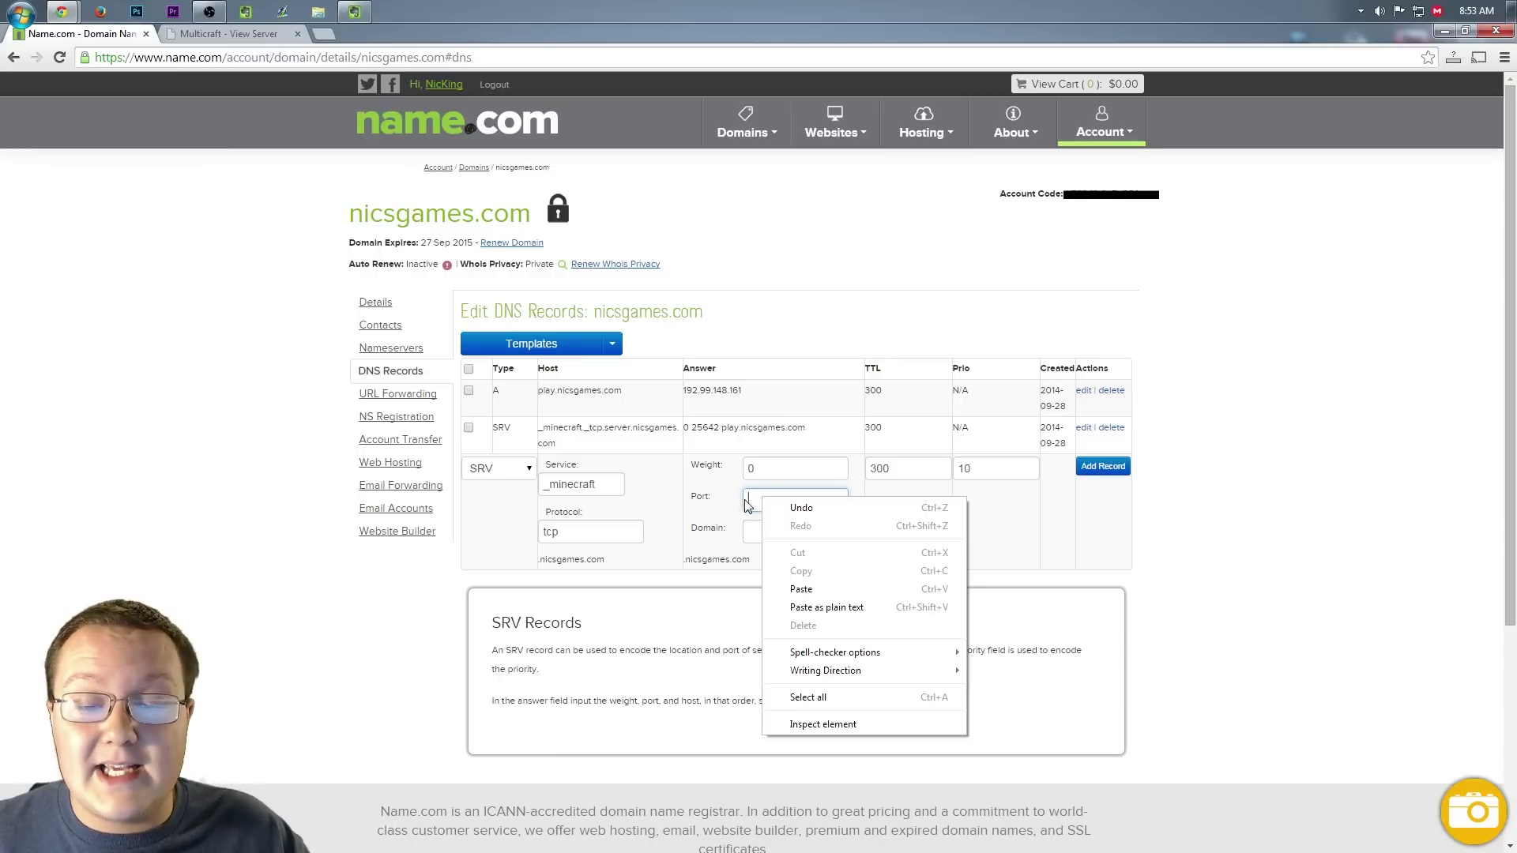
{"action": "left_click", "coordinate": [799, 580]}
- Enter play as the SRV record's target domain
{"action": "left_click", "coordinate": [759, 526]}
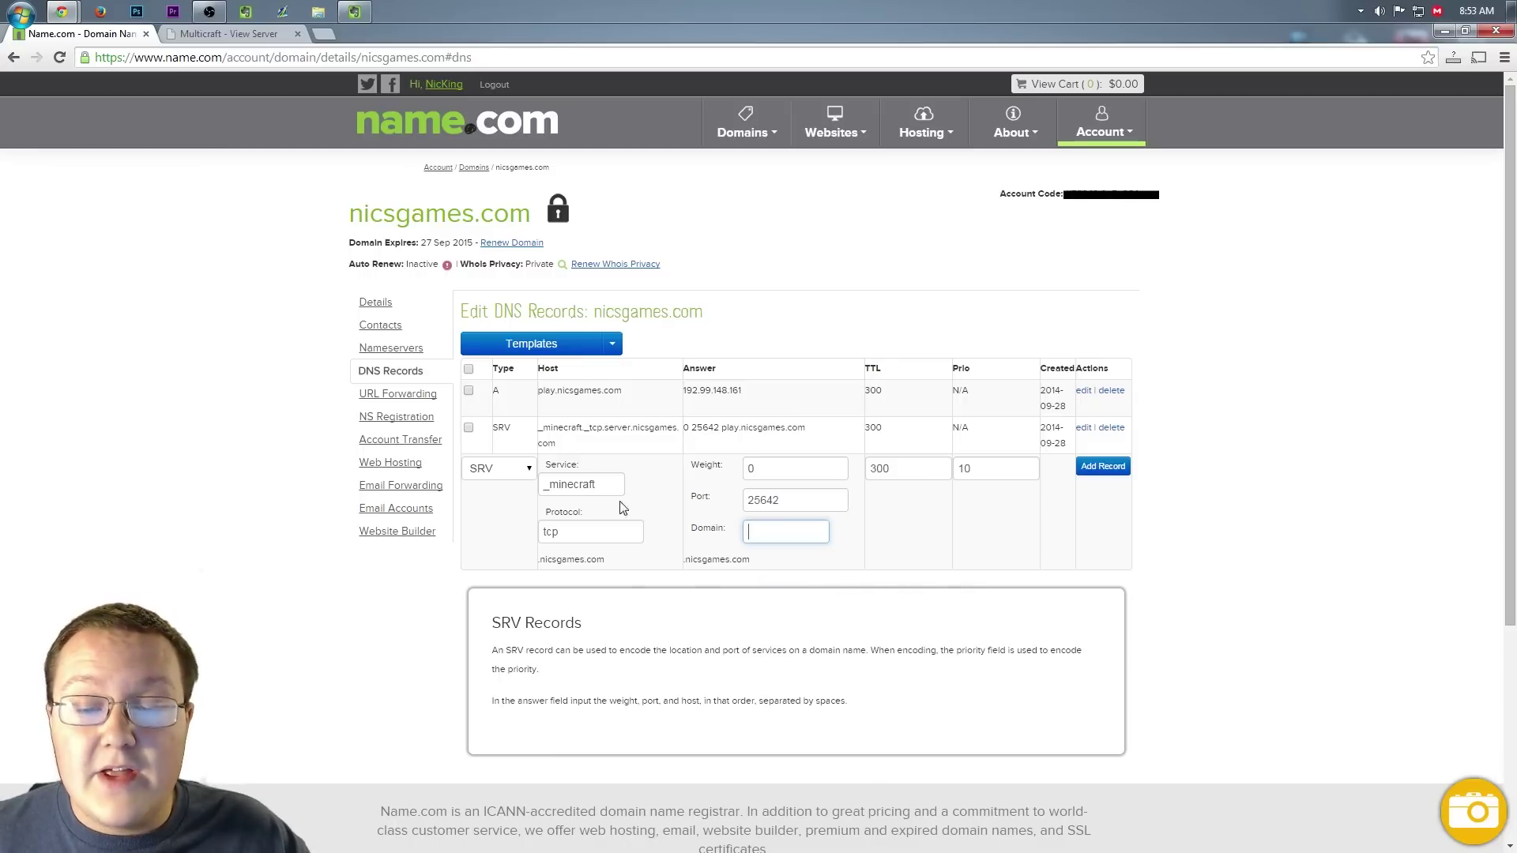
{"action": "left_click", "coordinate": [543, 391]}
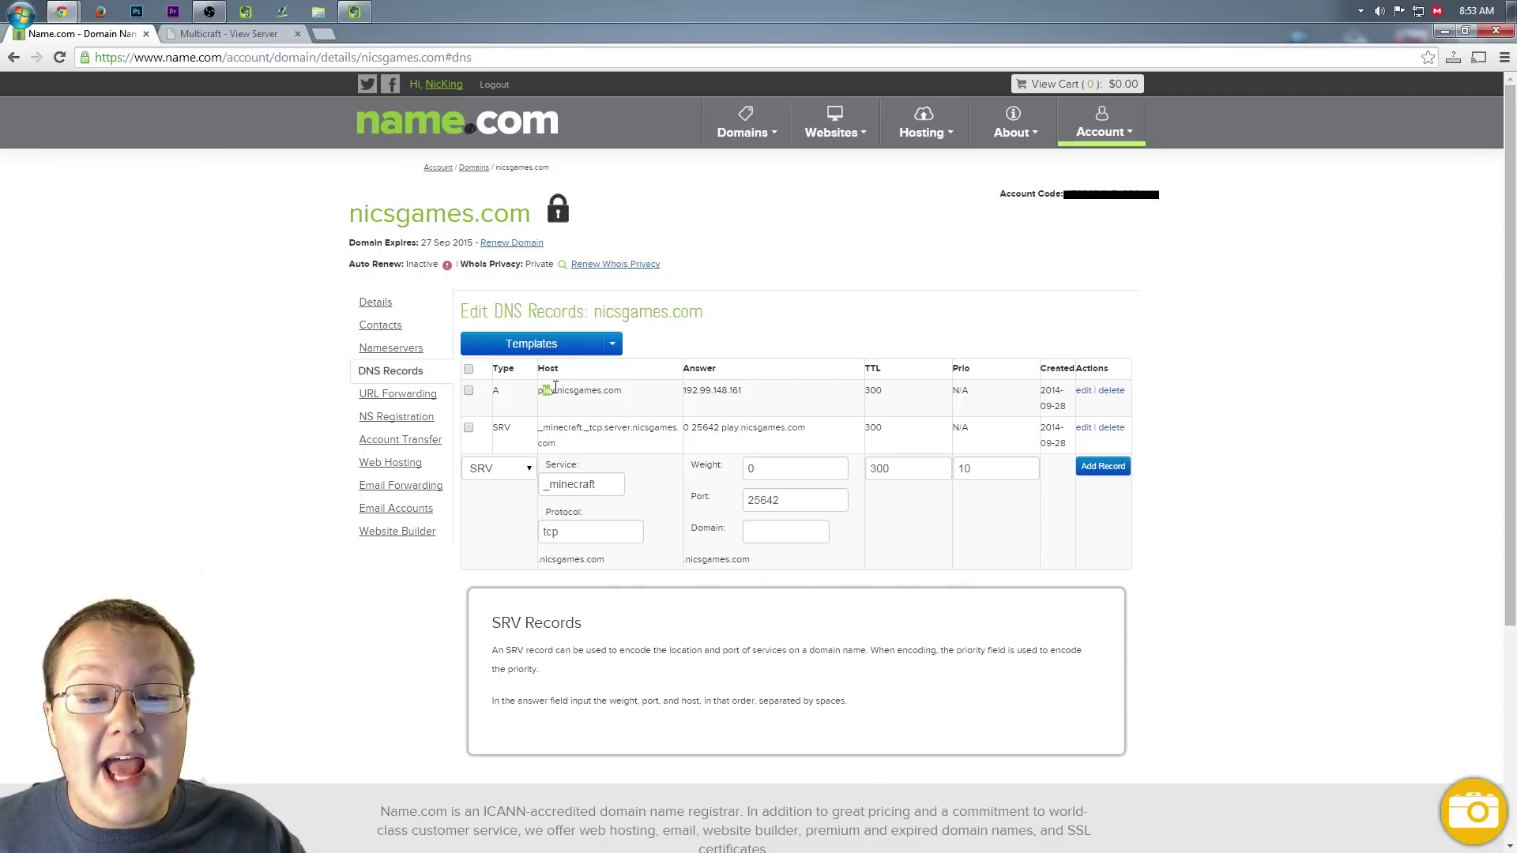
{"action": "left_click", "coordinate": [753, 533]}
{"action": "type", "text": "p"}
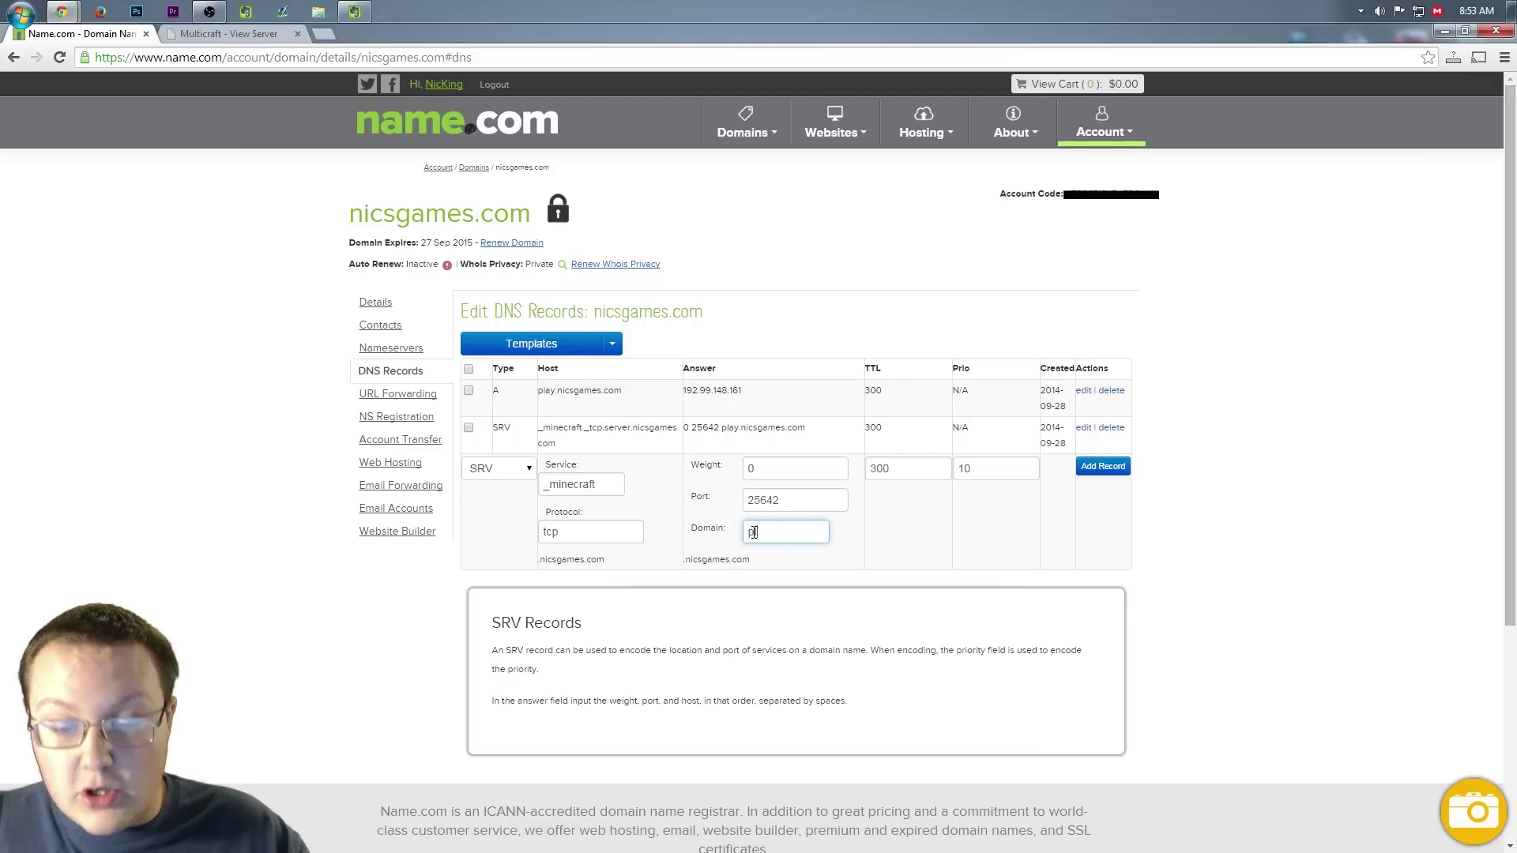
{"action": "type", "text": "laminecraf"}
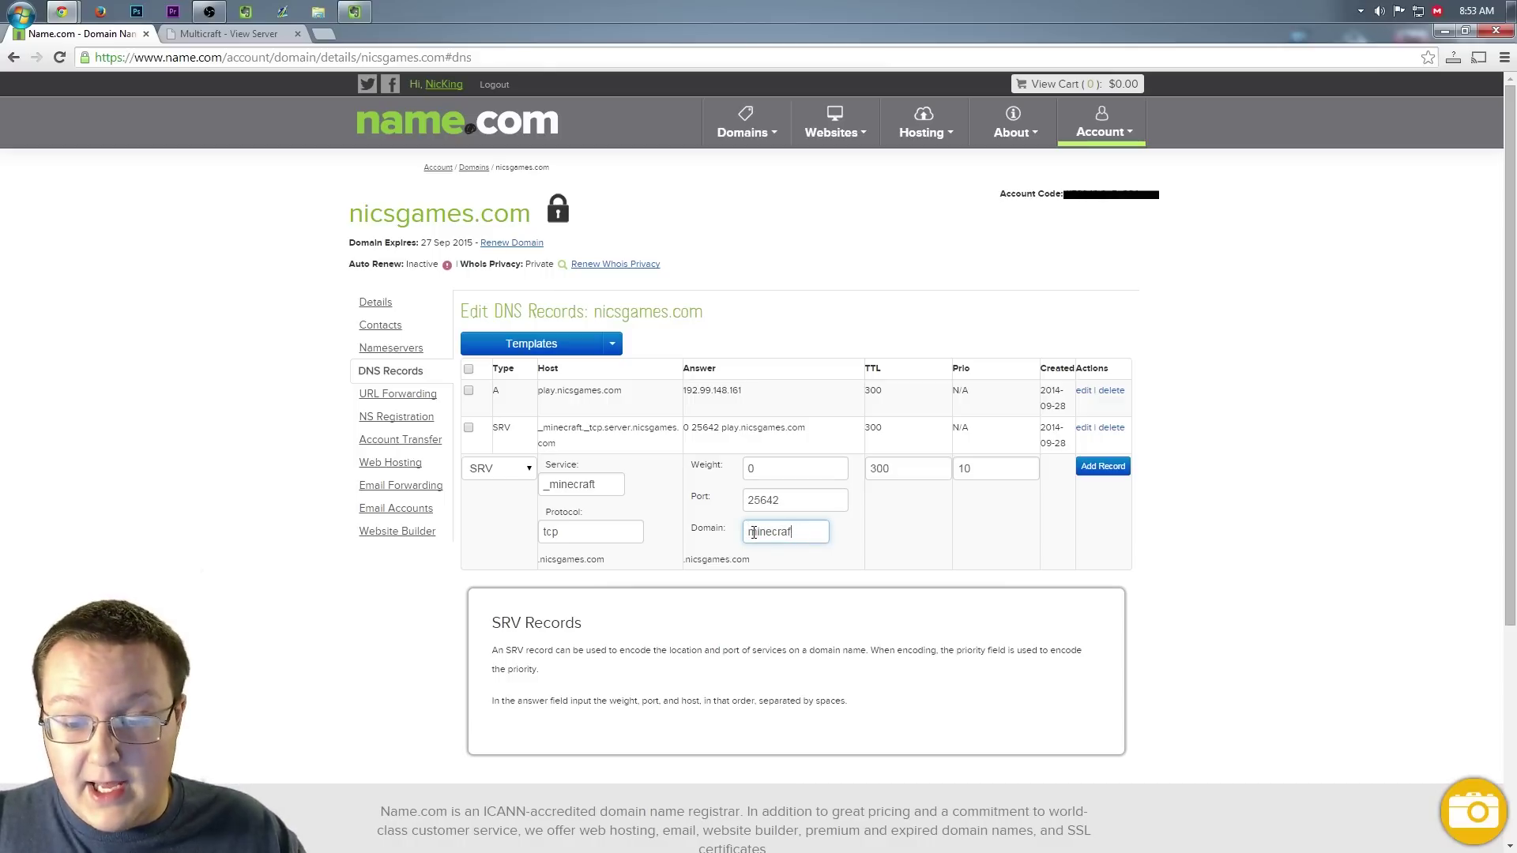
{"action": "key", "text": "ctrl+a"}
{"action": "key", "text": "BackSpace"}
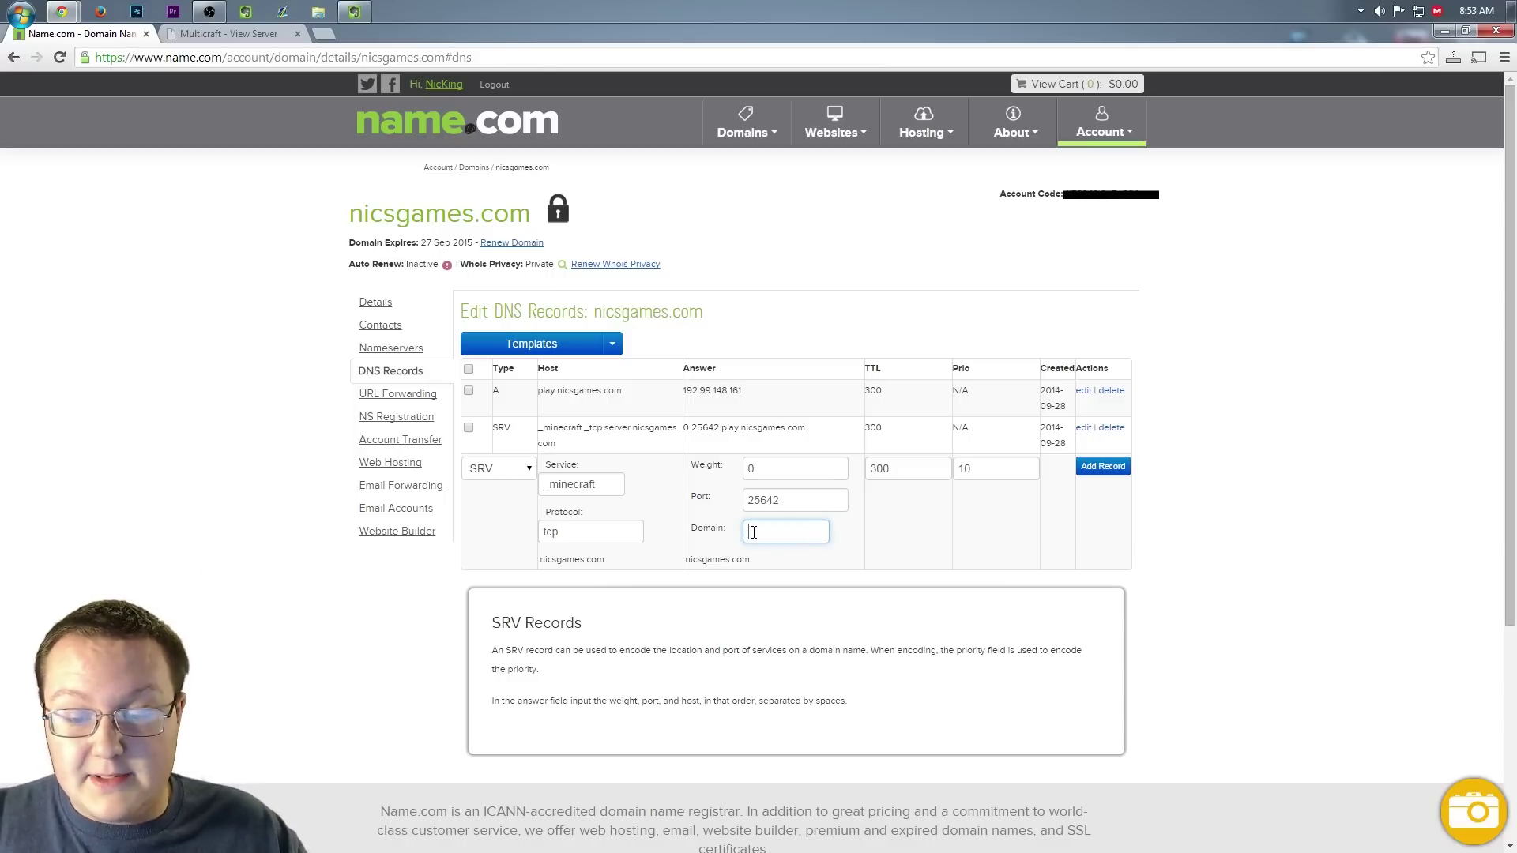
{"action": "type", "text": "mc"}
{"action": "key", "text": "BackSpace"}
{"action": "key", "text": "BackSpace"}
{"action": "type", "text": "mcatever"}
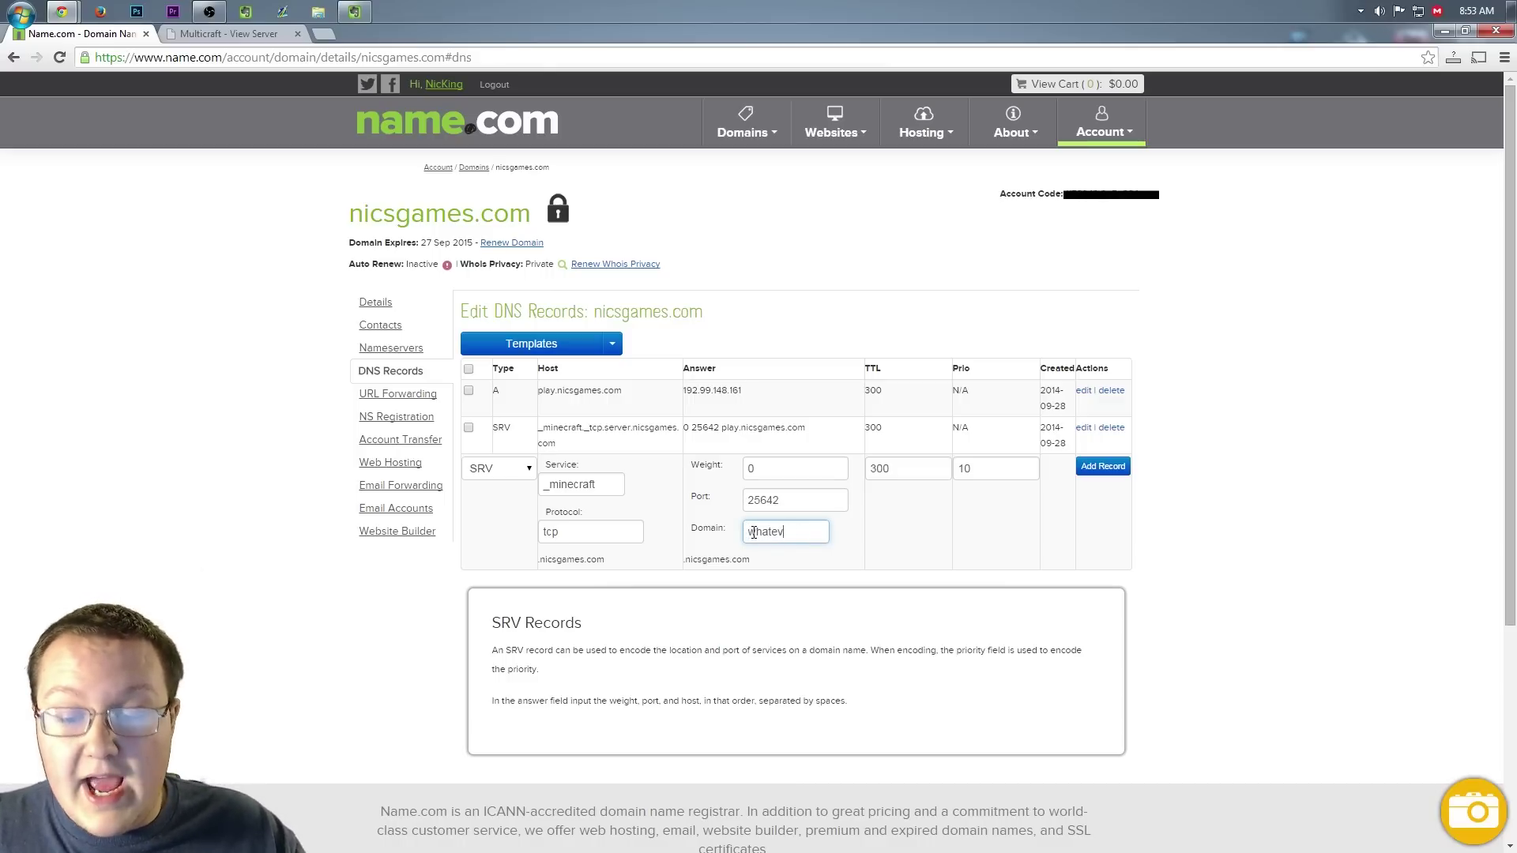
{"action": "key", "text": "BackSpace"}
{"action": "key", "text": "BackSpace"}
{"action": "key", "text": "BackSpace"}
{"action": "key", "text": "BackSpace"}
{"action": "key", "text": "BackSpace"}
{"action": "key", "text": "BackSpace"}
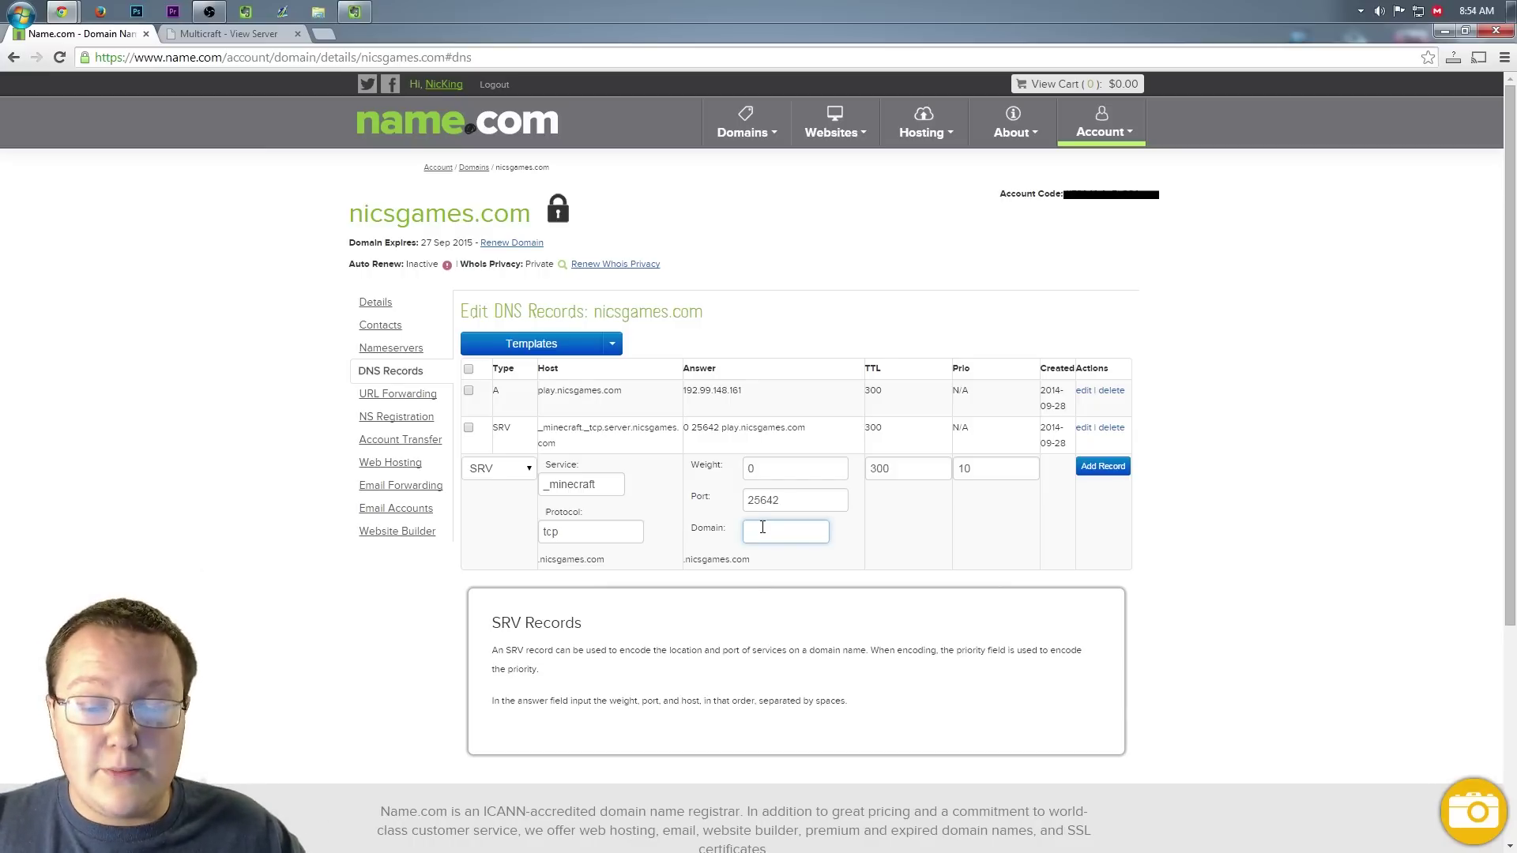
{"action": "type", "text": "ay"}
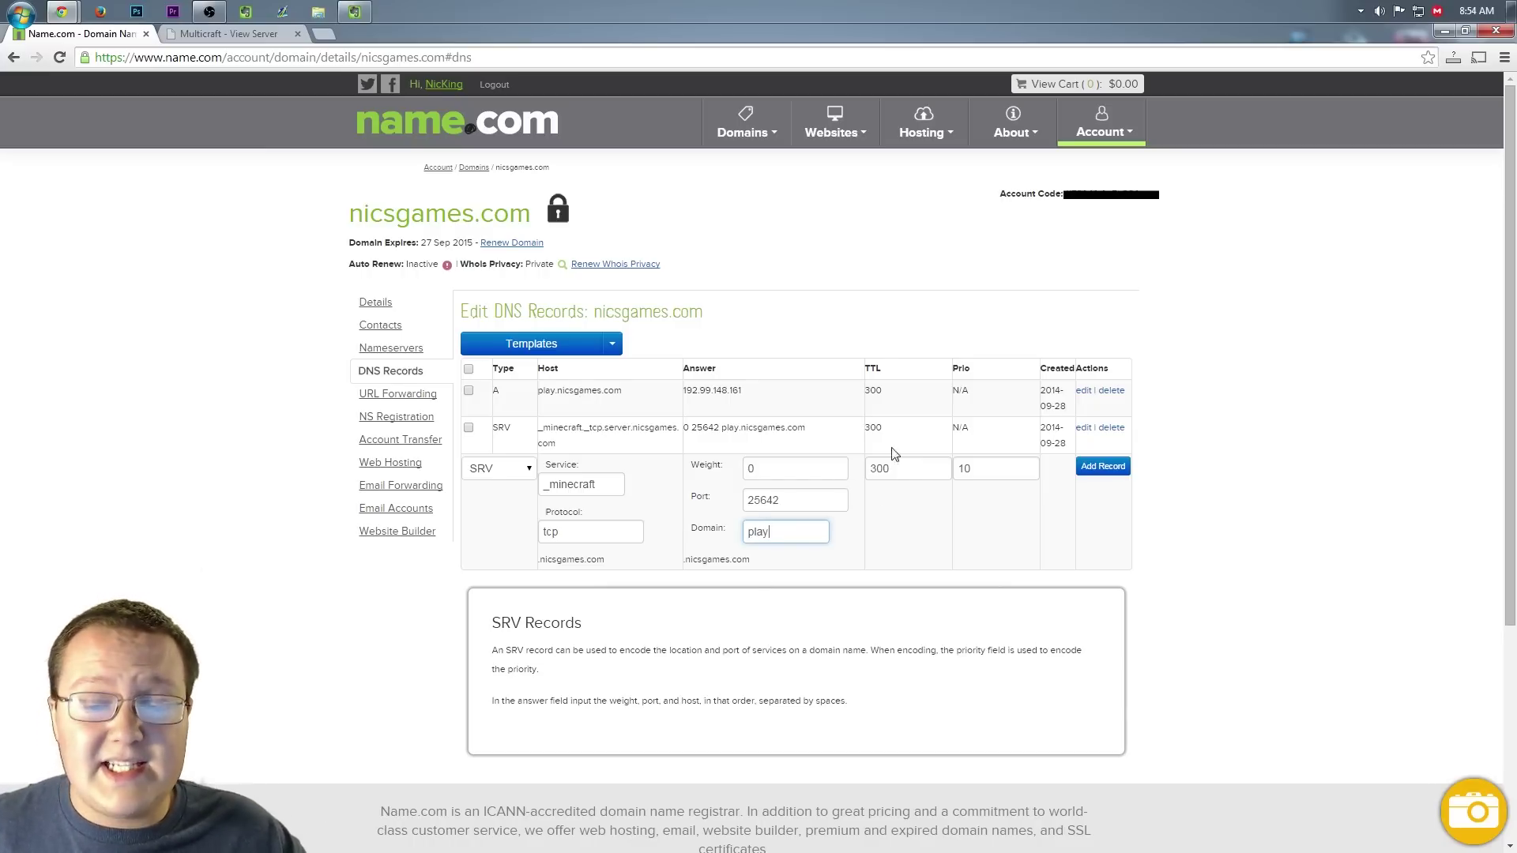
- Change the SRV priority from 10 to 0 and add the record
{"action": "double_click", "coordinate": [981, 476]}
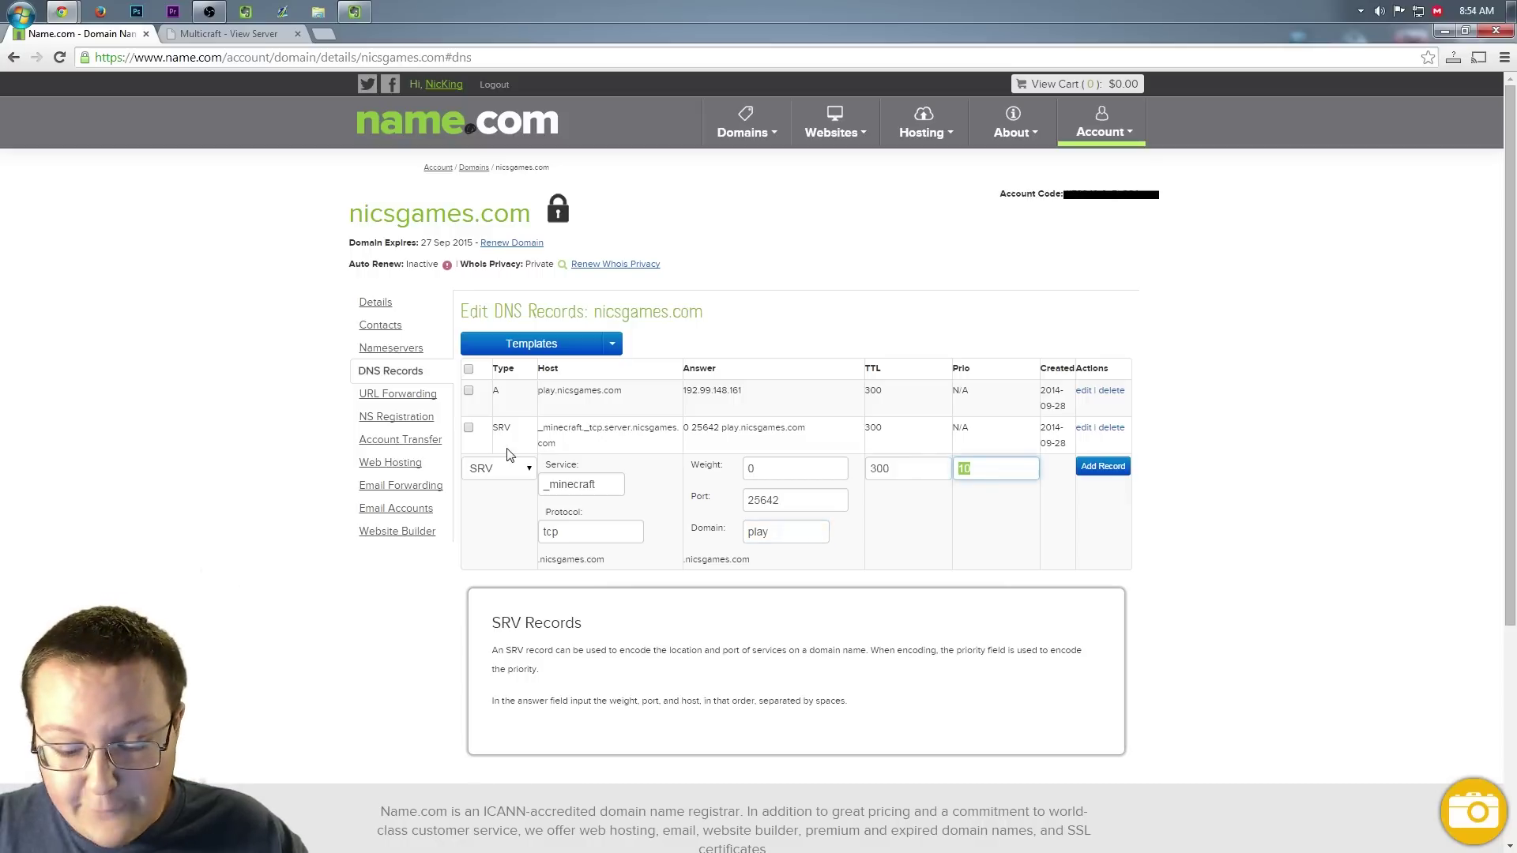
{"action": "type", "text": "0"}
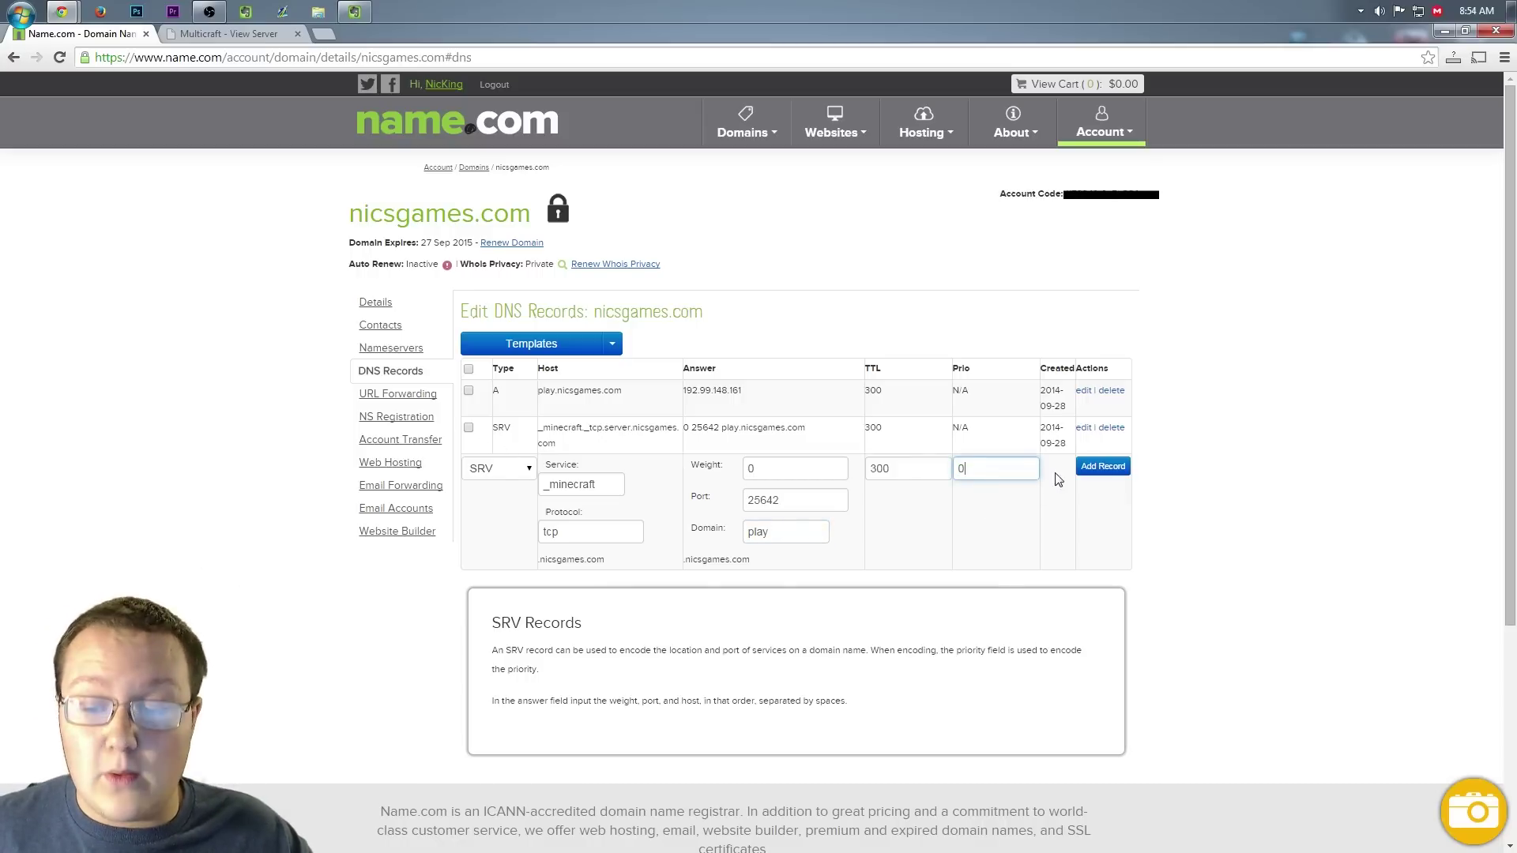
{"action": "key", "text": "Return"}
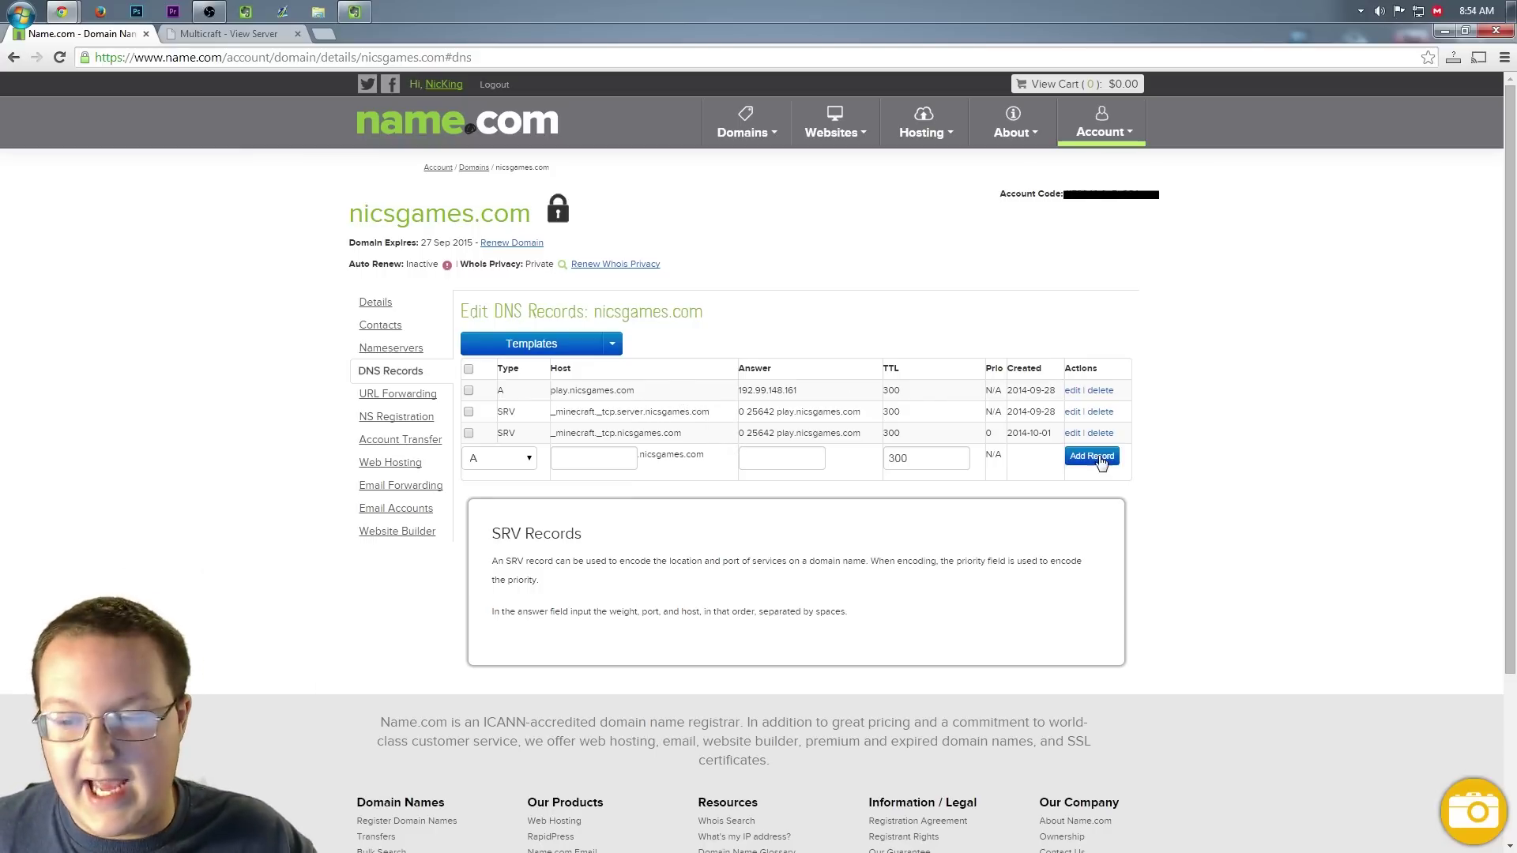
- Reopen the _minecraft._tcp SRV record (port 25642, priority 0) for editing
{"action": "left_click", "coordinate": [1072, 433]}
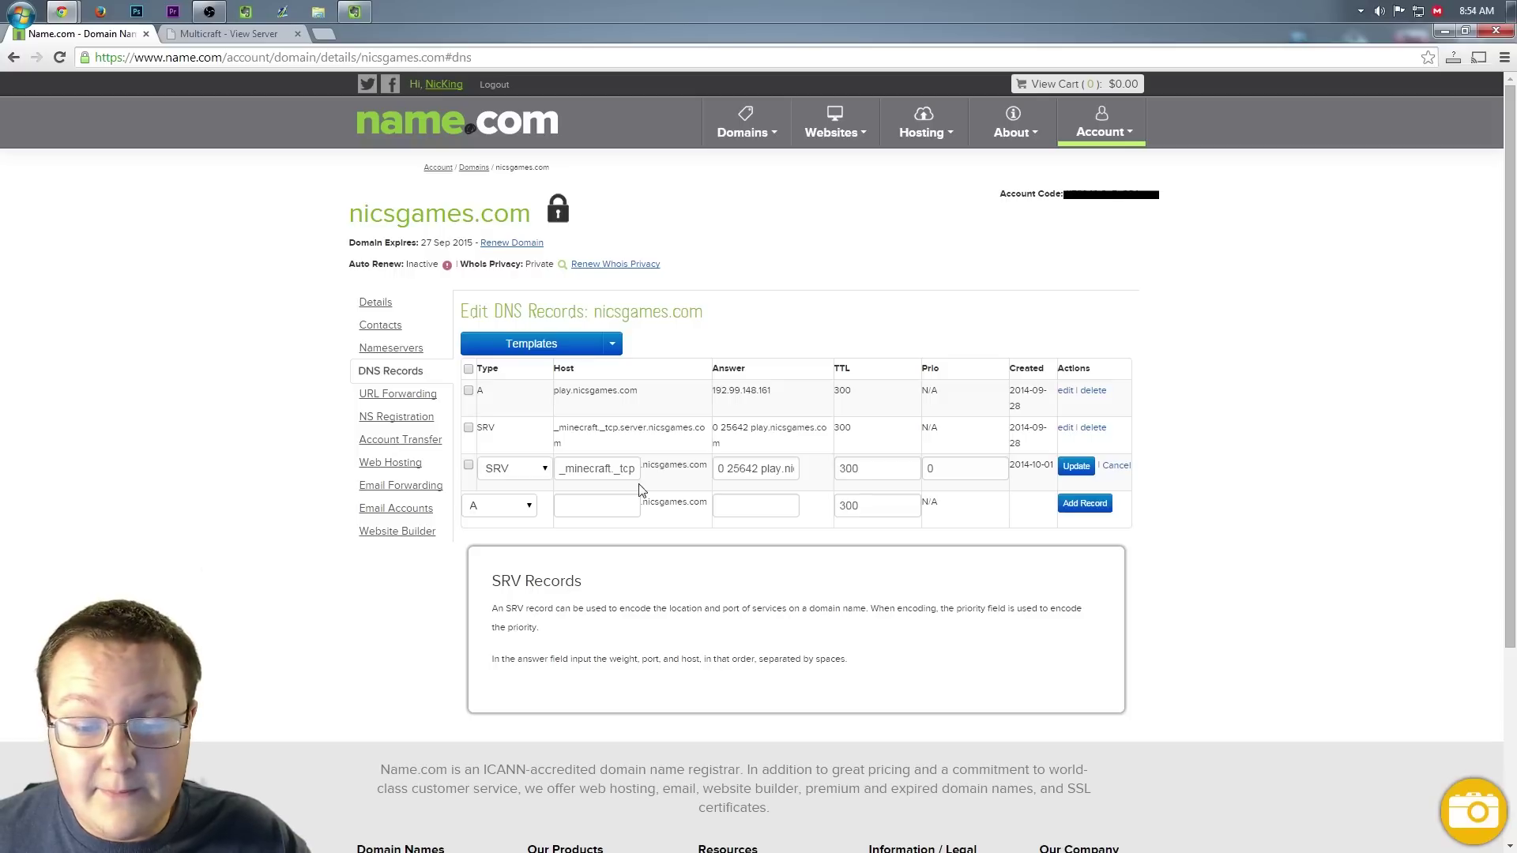
- Append .whatever to the SRV record's host so it reads _minecraft._tcp.whatever.nicsgames.com, and save it
{"action": "left_click", "coordinate": [610, 469]}
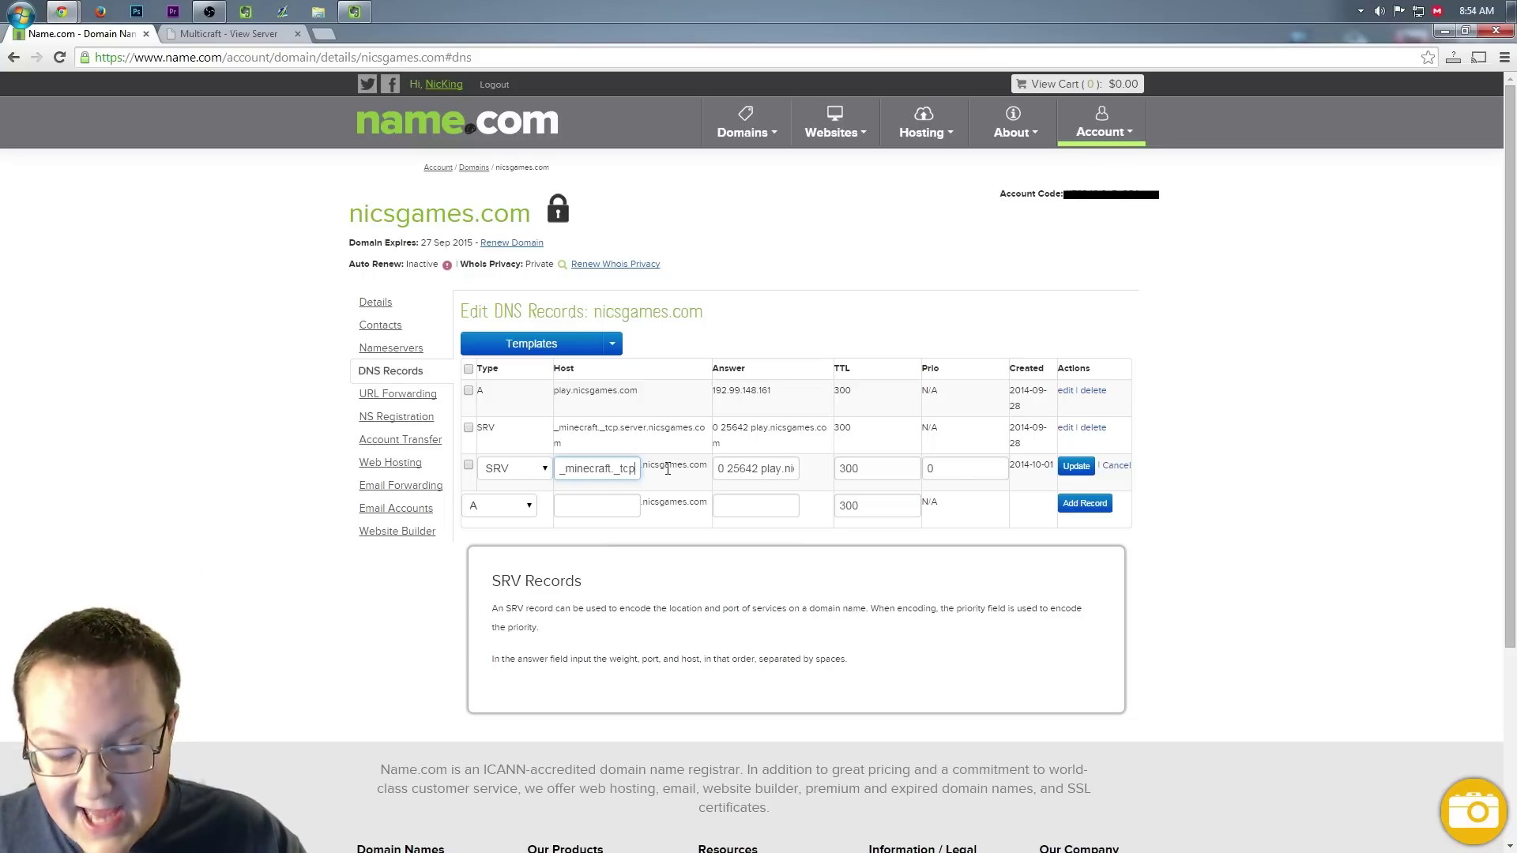
{"action": "key", "text": "BackSpace"}
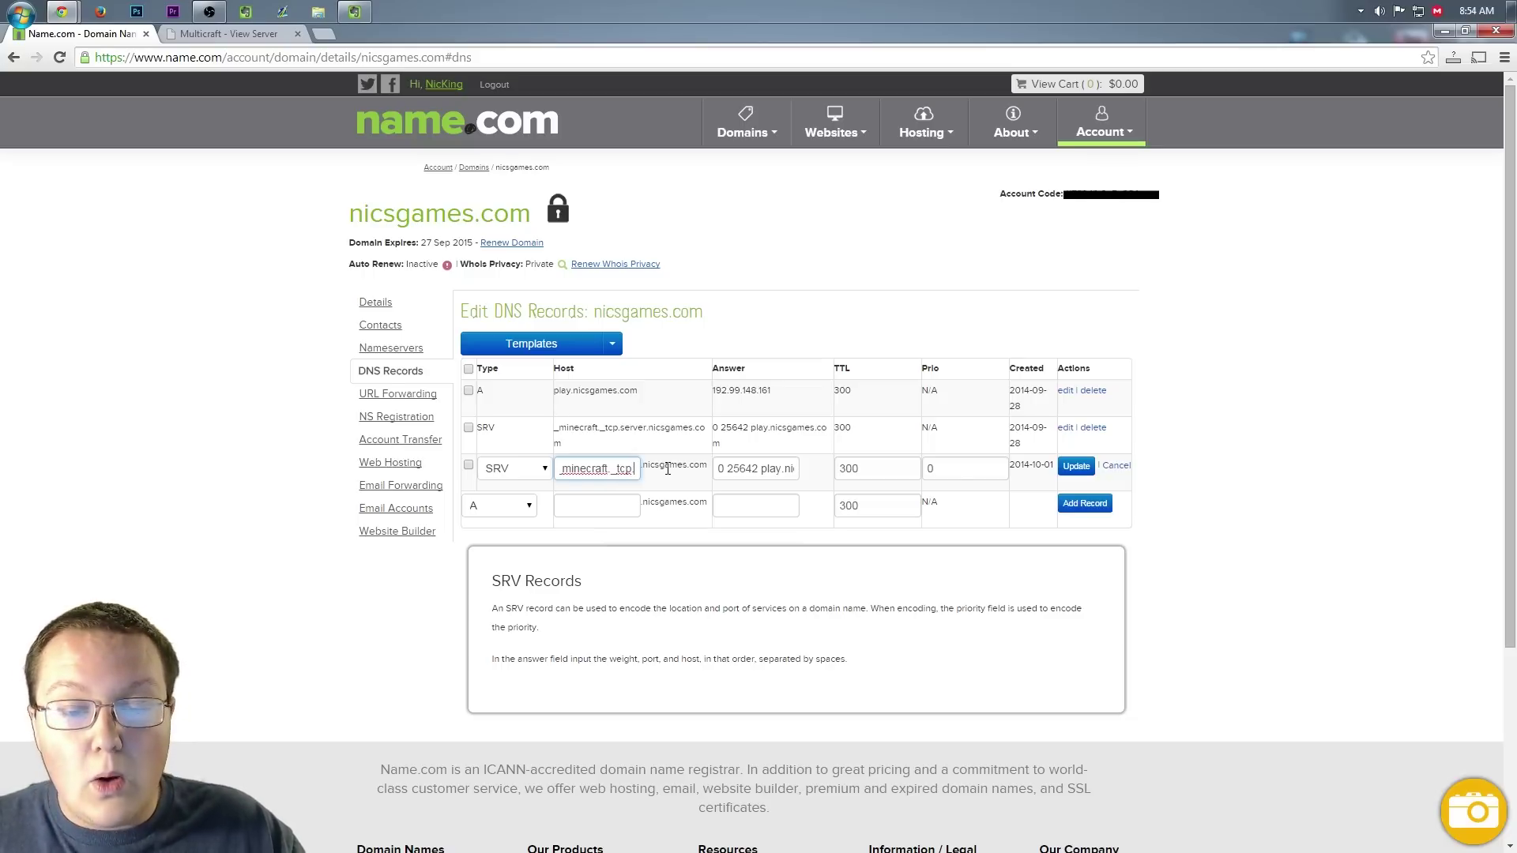
{"action": "type", "text": ".whatever"}
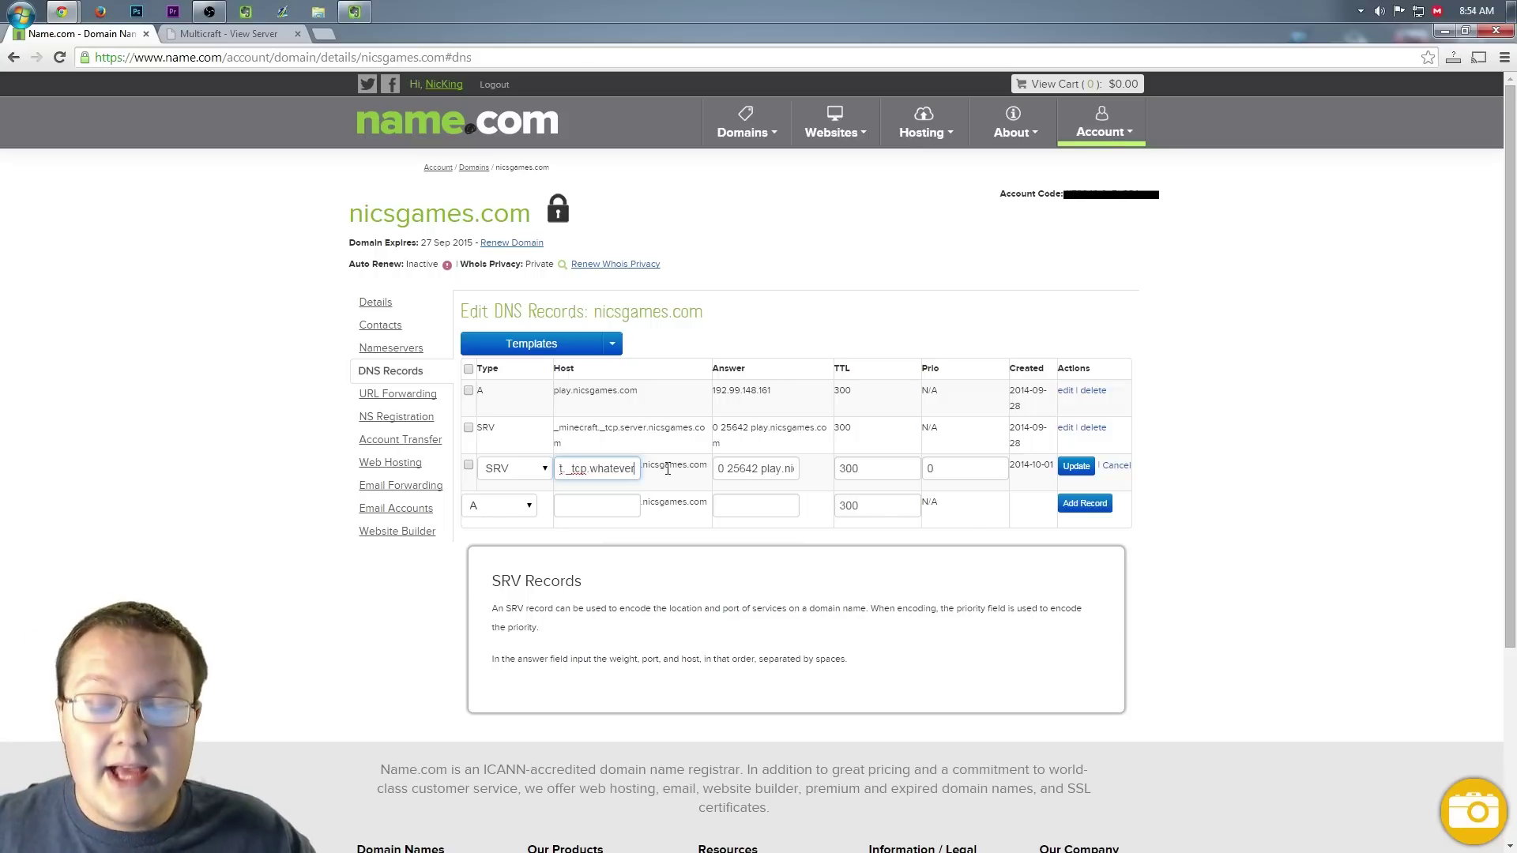
{"action": "left_click", "coordinate": [1077, 468]}
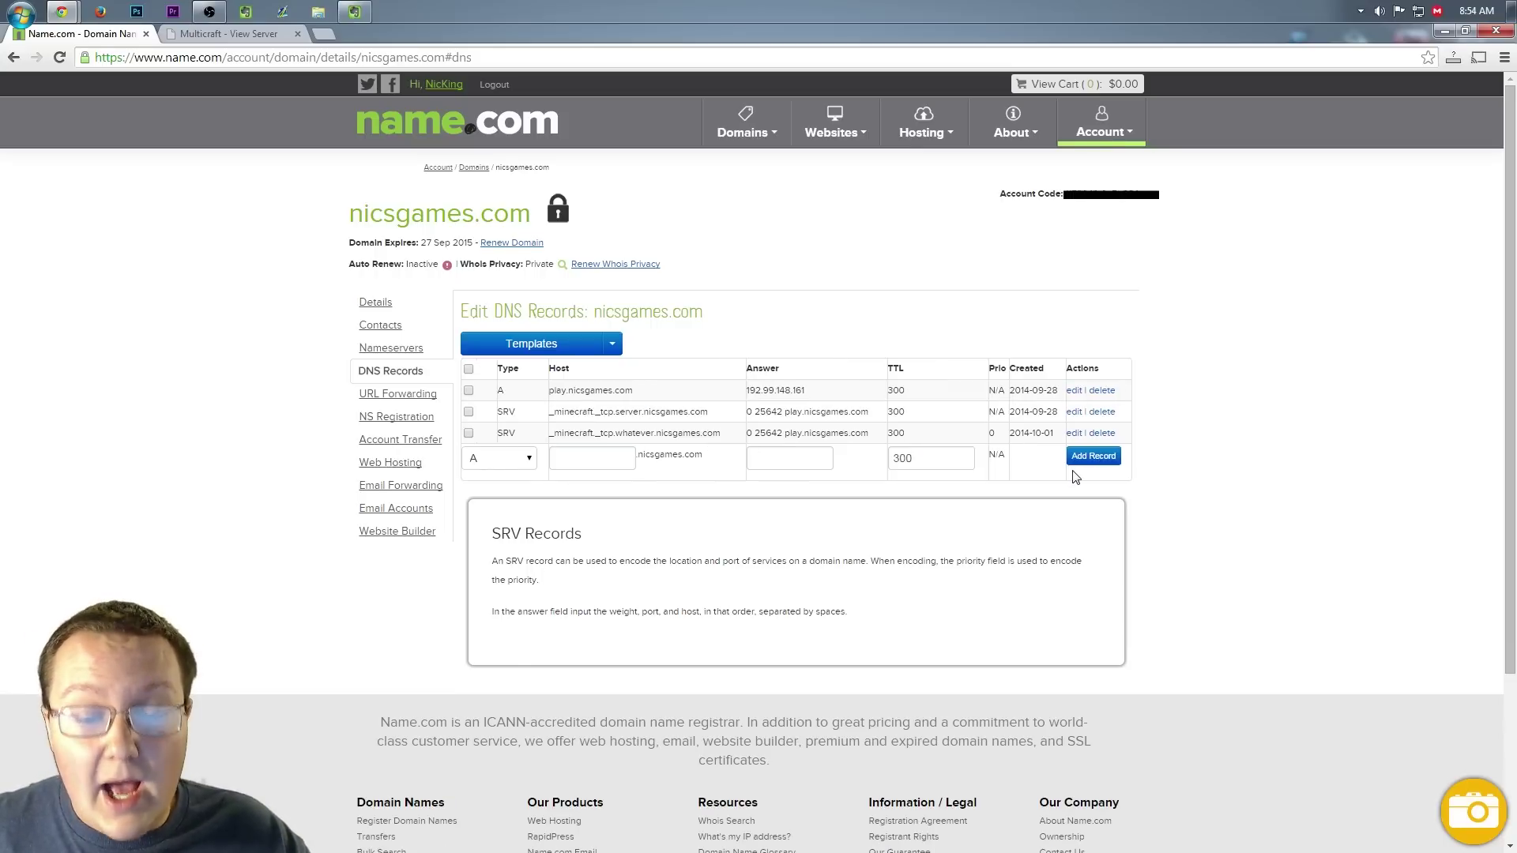
{"action": "left_click", "coordinate": [319, 11]}
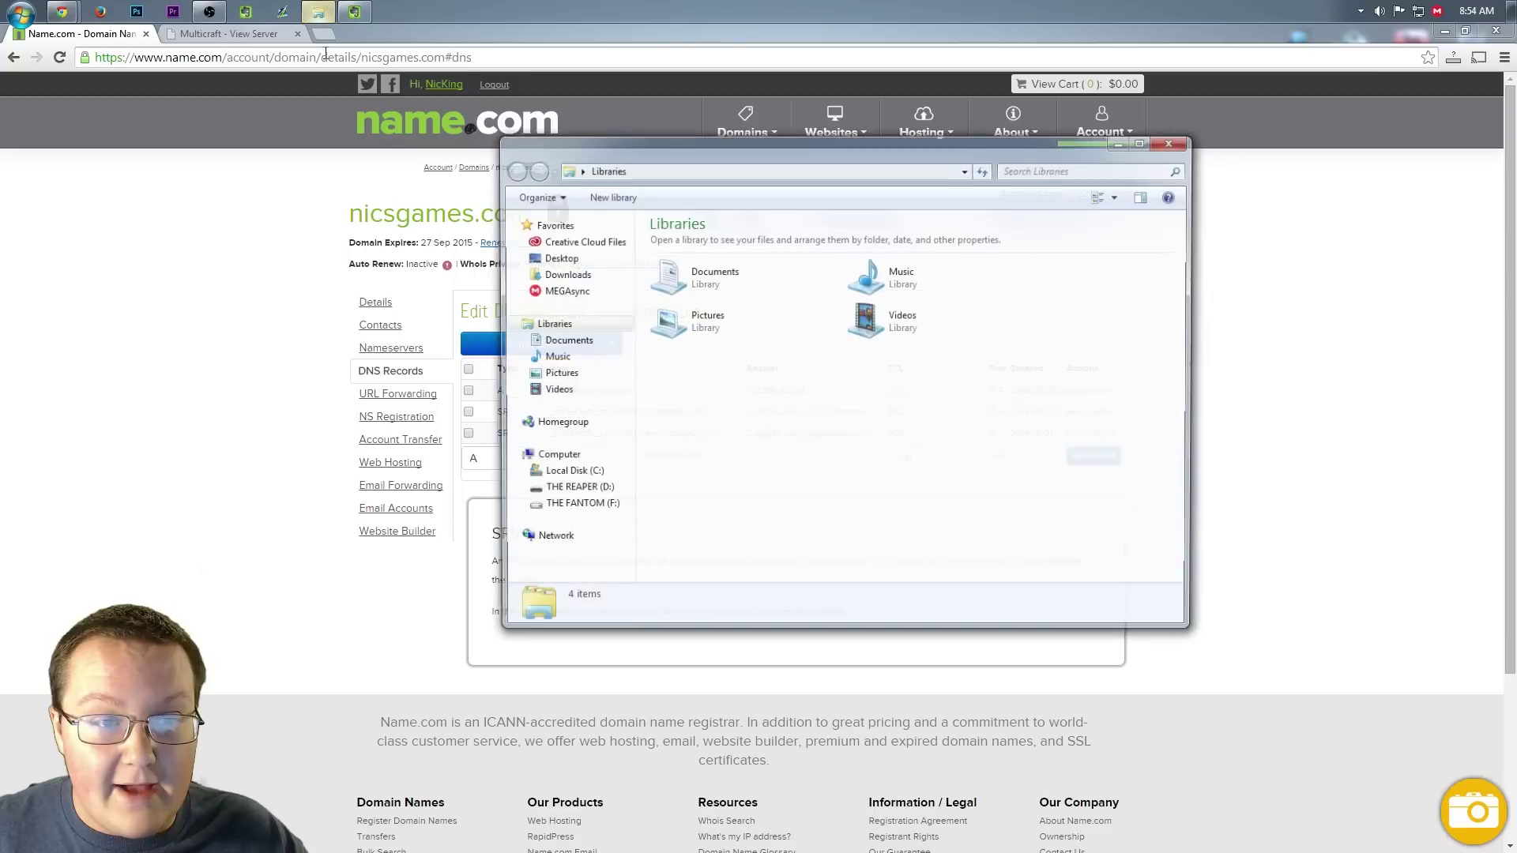
- Launch Minecraft from Desktop\Games\Minecraft, then close the Explorer window
{"action": "left_click", "coordinate": [557, 257]}
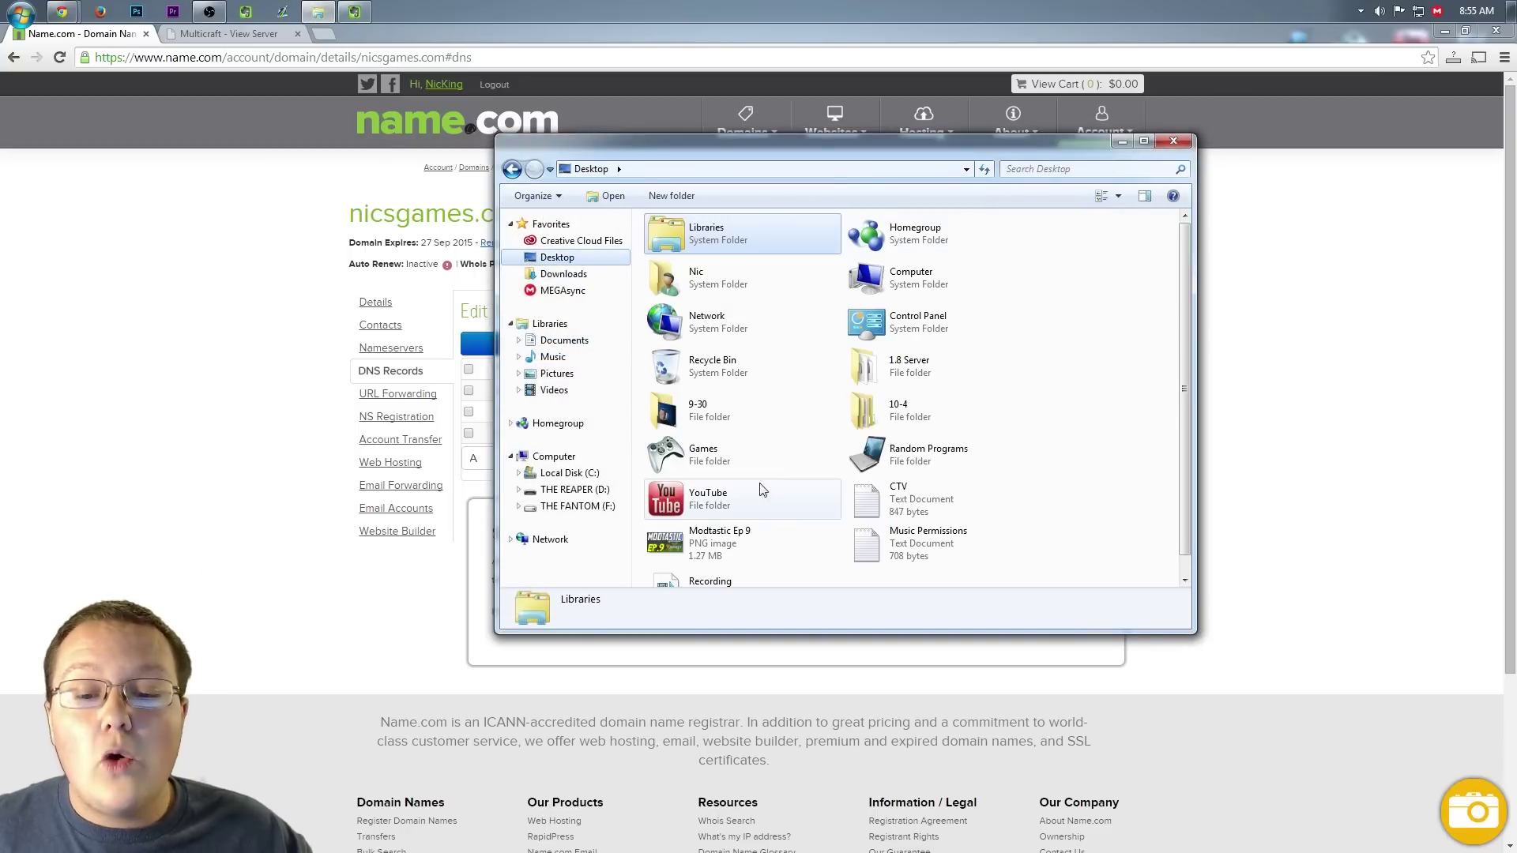
{"action": "double_click", "coordinate": [746, 452]}
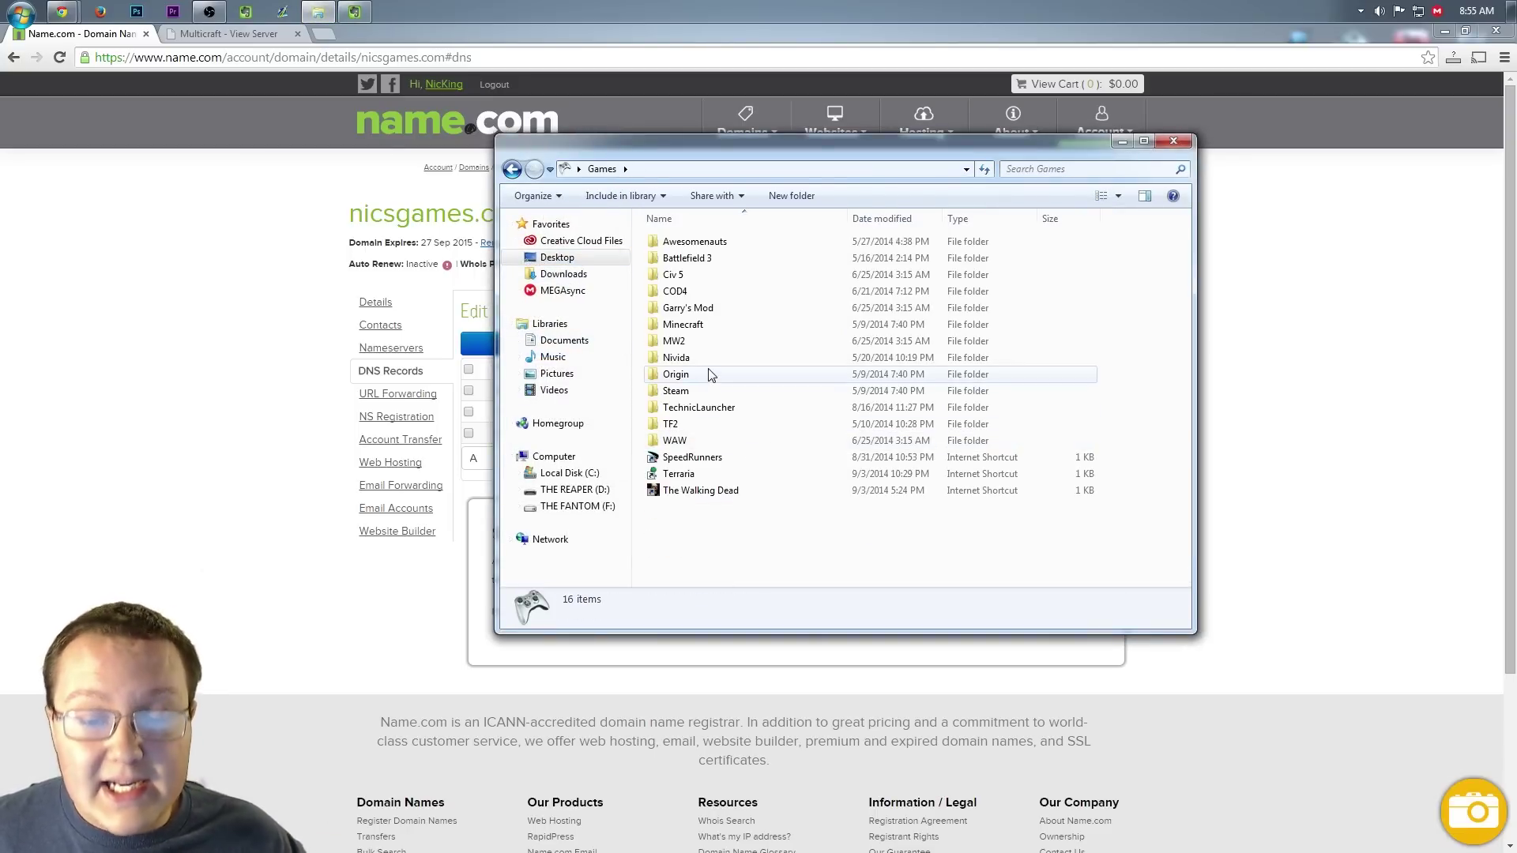
{"action": "double_click", "coordinate": [725, 324]}
{"action": "left_click", "coordinate": [670, 241]}
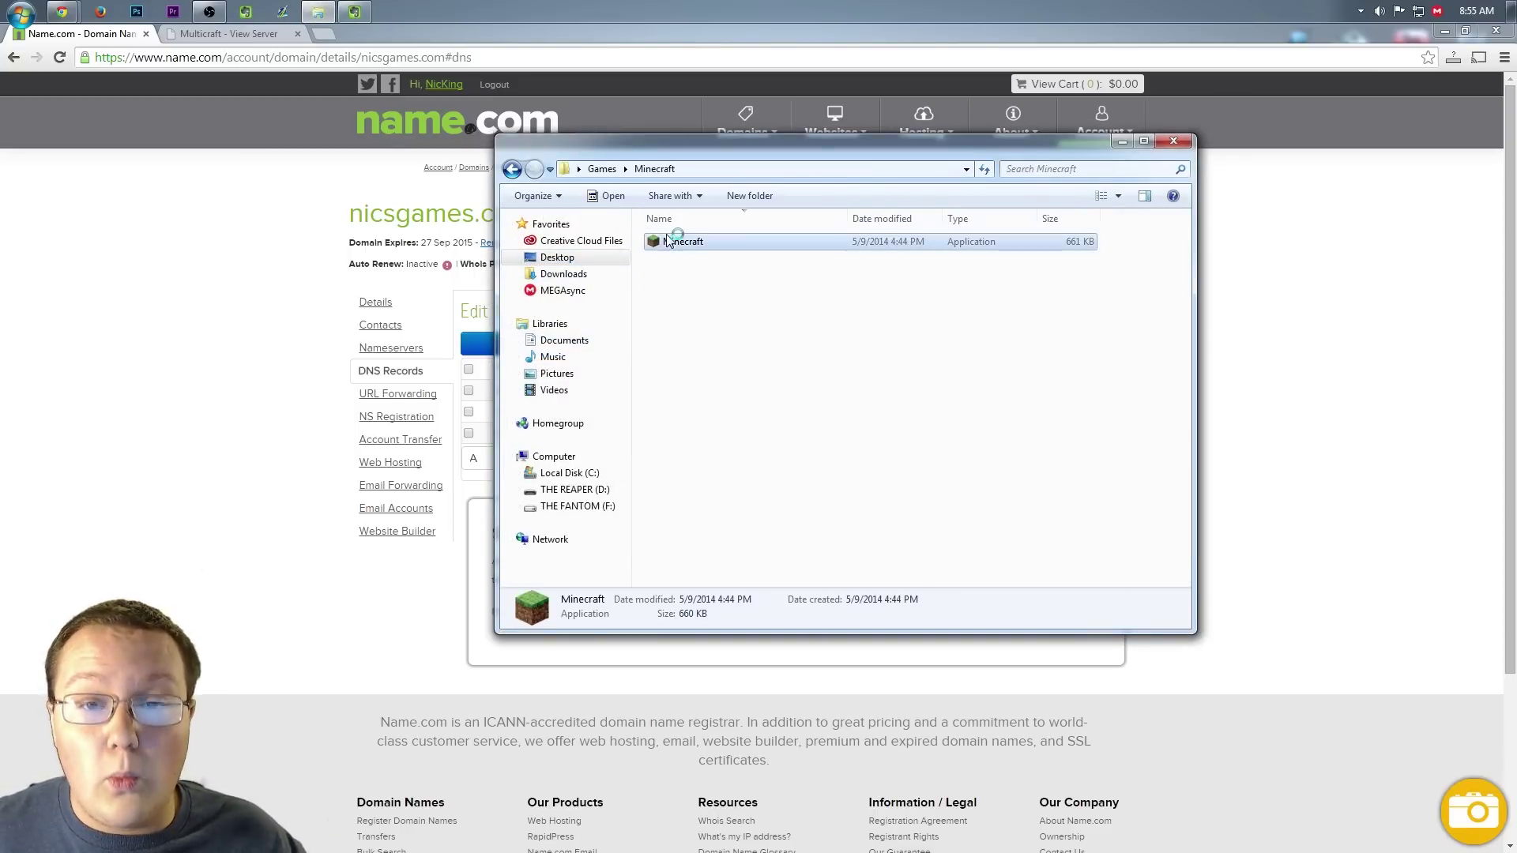
{"action": "key", "text": "Return"}
{"action": "left_click", "coordinate": [1122, 141]}
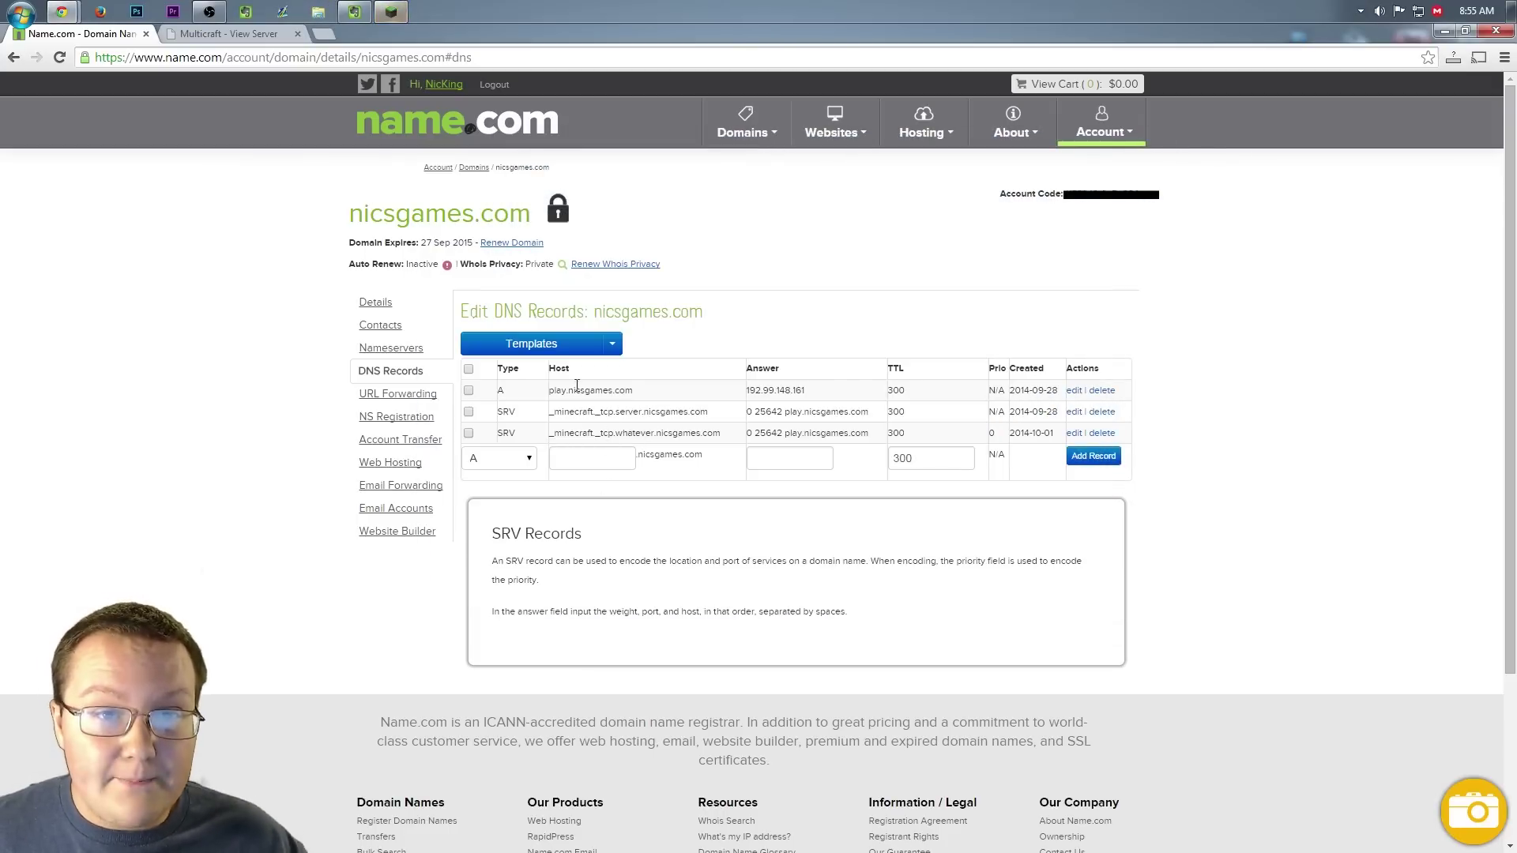
- Start the game and direct-connect to the server at whatever.nicsgames.com
{"action": "left_click", "coordinate": [391, 12]}
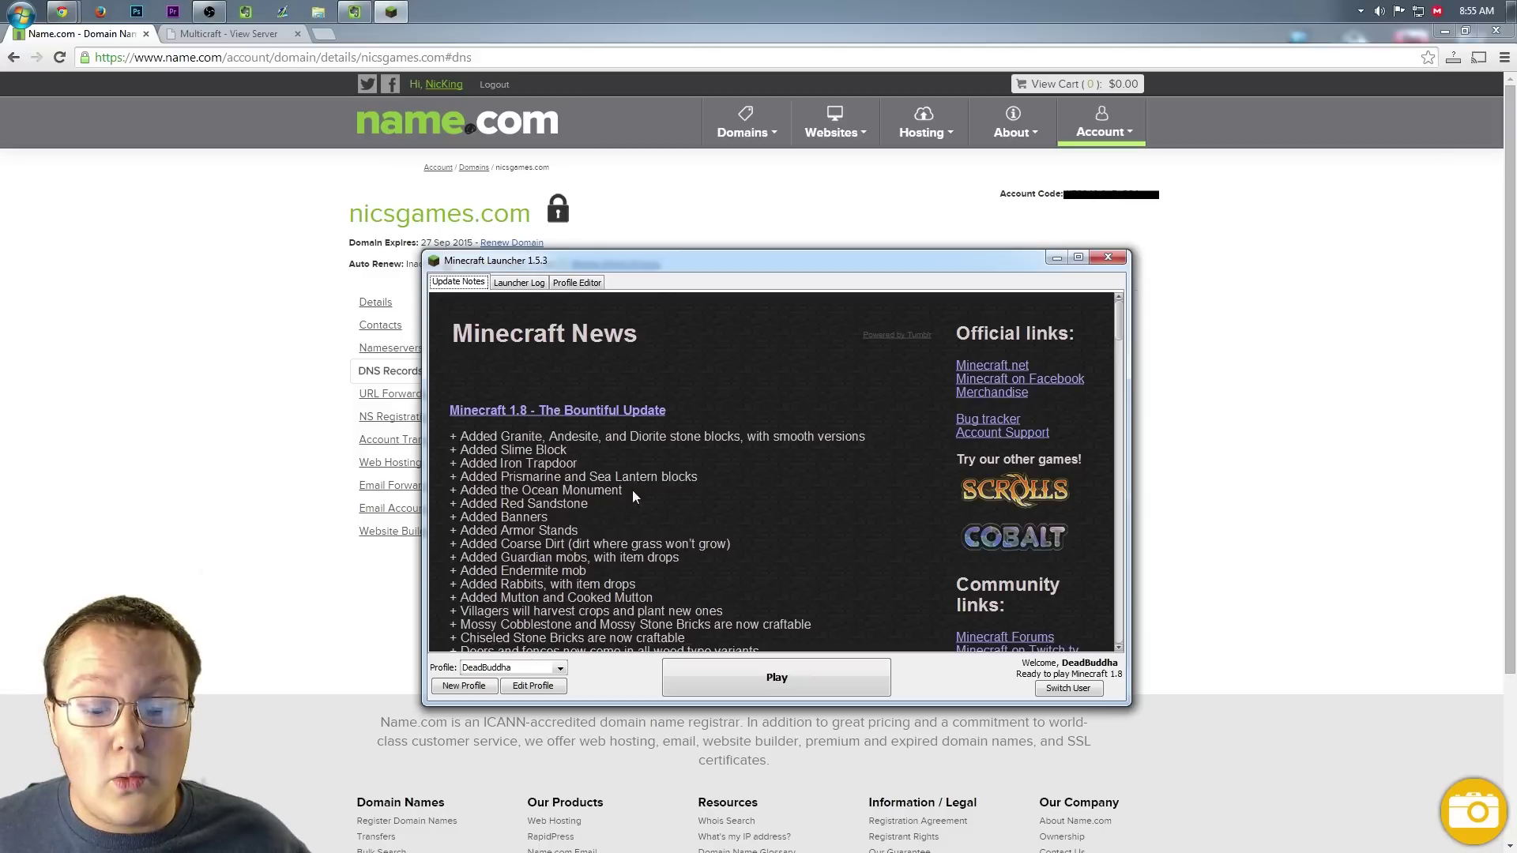
{"action": "left_click", "coordinate": [709, 693]}
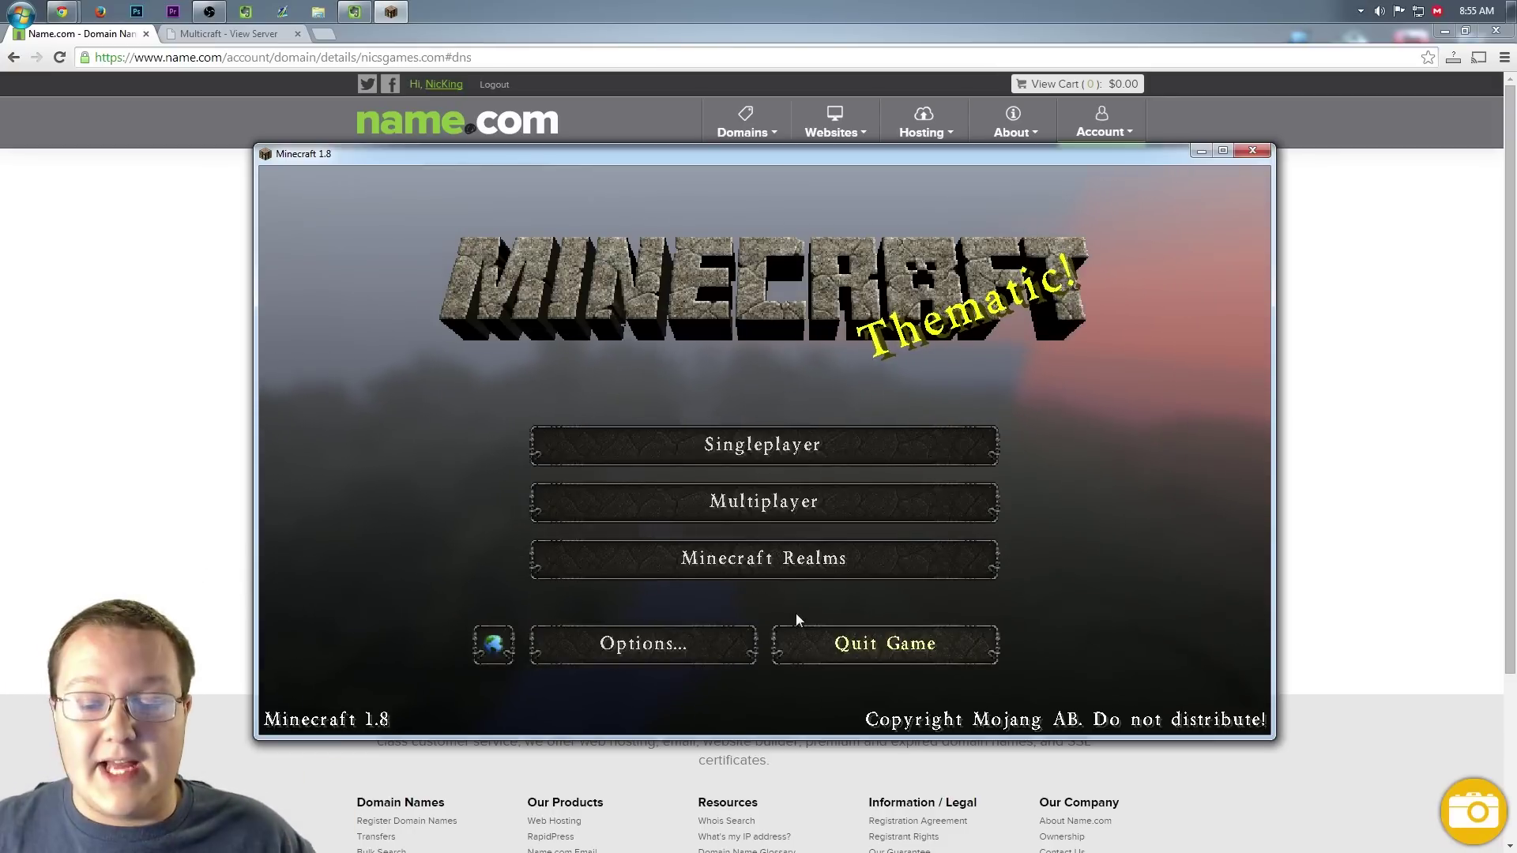
{"action": "left_click", "coordinate": [837, 515]}
{"action": "left_click", "coordinate": [798, 633]}
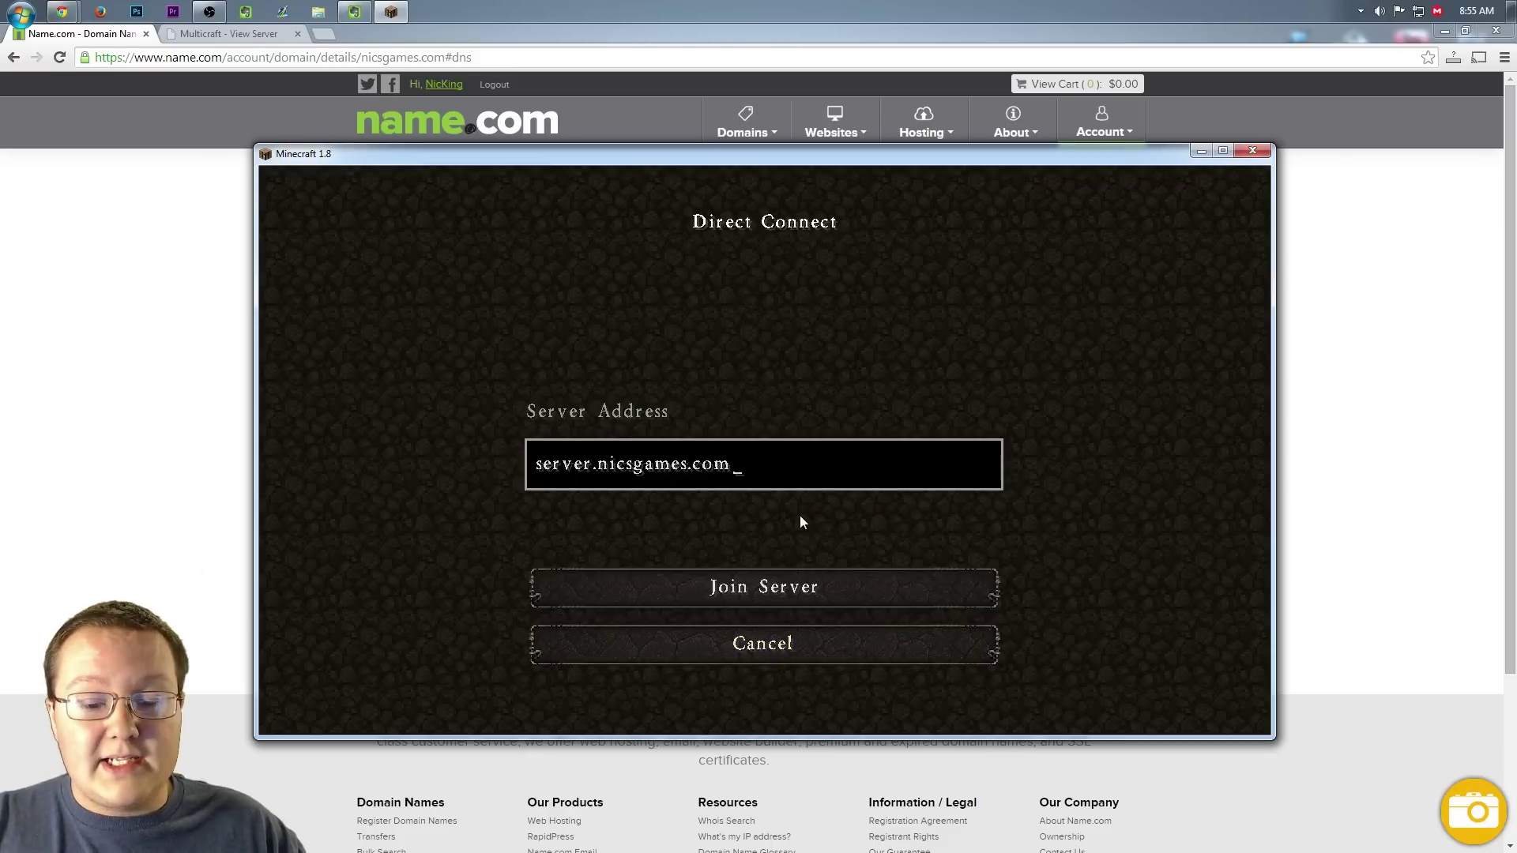
{"action": "key", "text": "BackSpace"}
{"action": "key", "text": "BackSpace"}
{"action": "key", "text": "BackSpace"}
{"action": "key", "text": "BackSpace"}
{"action": "key", "text": "BackSpace"}
{"action": "key", "text": "BackSpace"}
{"action": "key", "text": "BackSpace"}
{"action": "key", "text": "BackSpace"}
{"action": "key", "text": "BackSpace"}
{"action": "key", "text": "BackSpace"}
{"action": "key", "text": "BackSpace"}
{"action": "key", "text": "BackSpace"}
{"action": "key", "text": "BackSpace"}
{"action": "key", "text": "BackSpace"}
{"action": "key", "text": "BackSpace"}
{"action": "key", "text": "BackSpace"}
{"action": "key", "text": "BackSpace"}
{"action": "key", "text": "BackSpace"}
{"action": "key", "text": "BackSpace"}
{"action": "key", "text": "BackSpace"}
{"action": "type", "text": "w"}
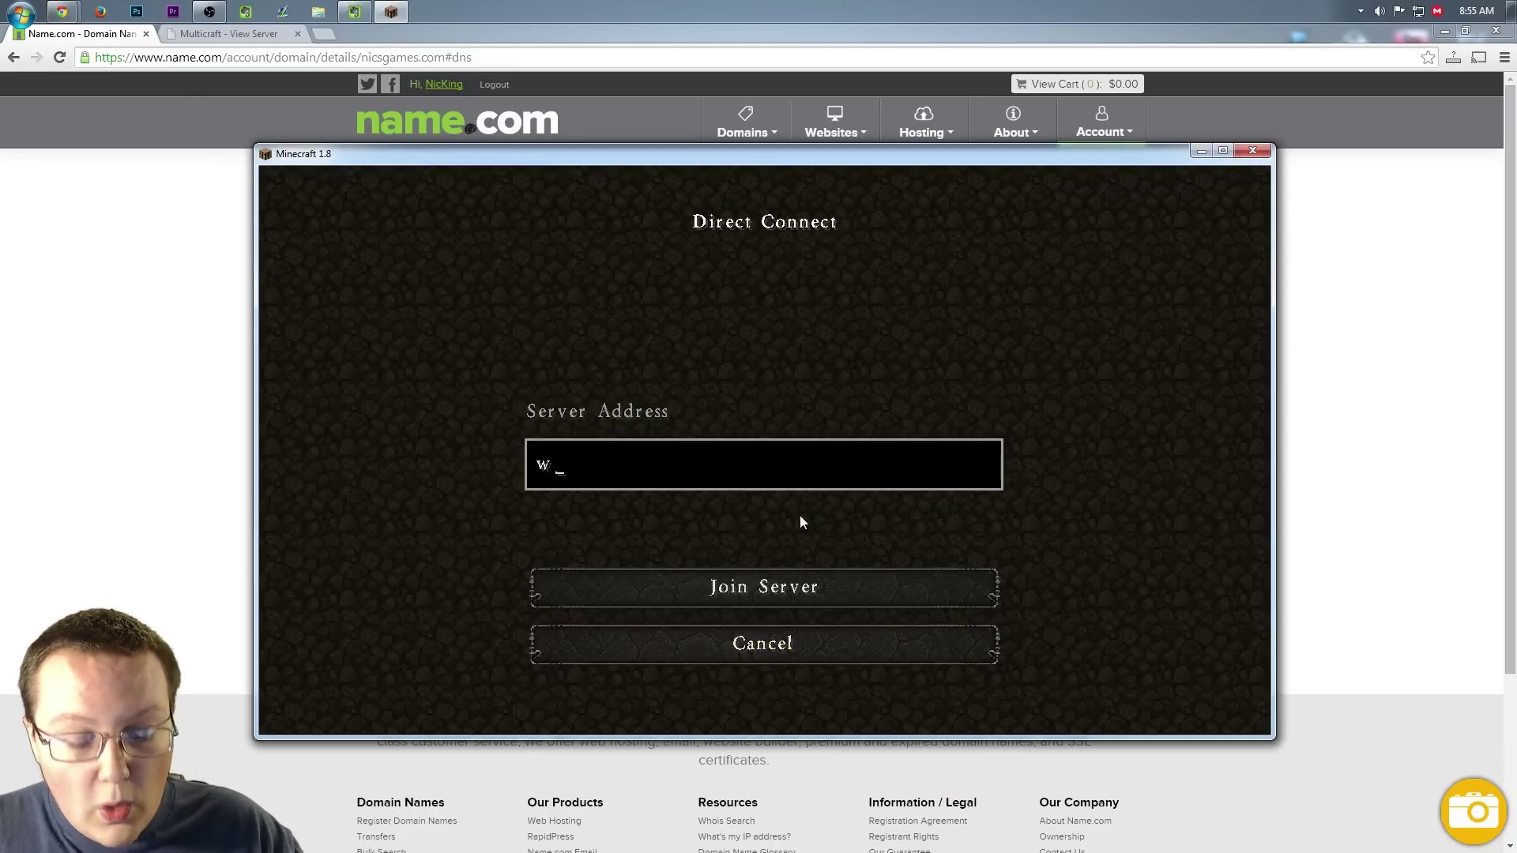
{"action": "type", "text": "hatever.nicsgames.com"}
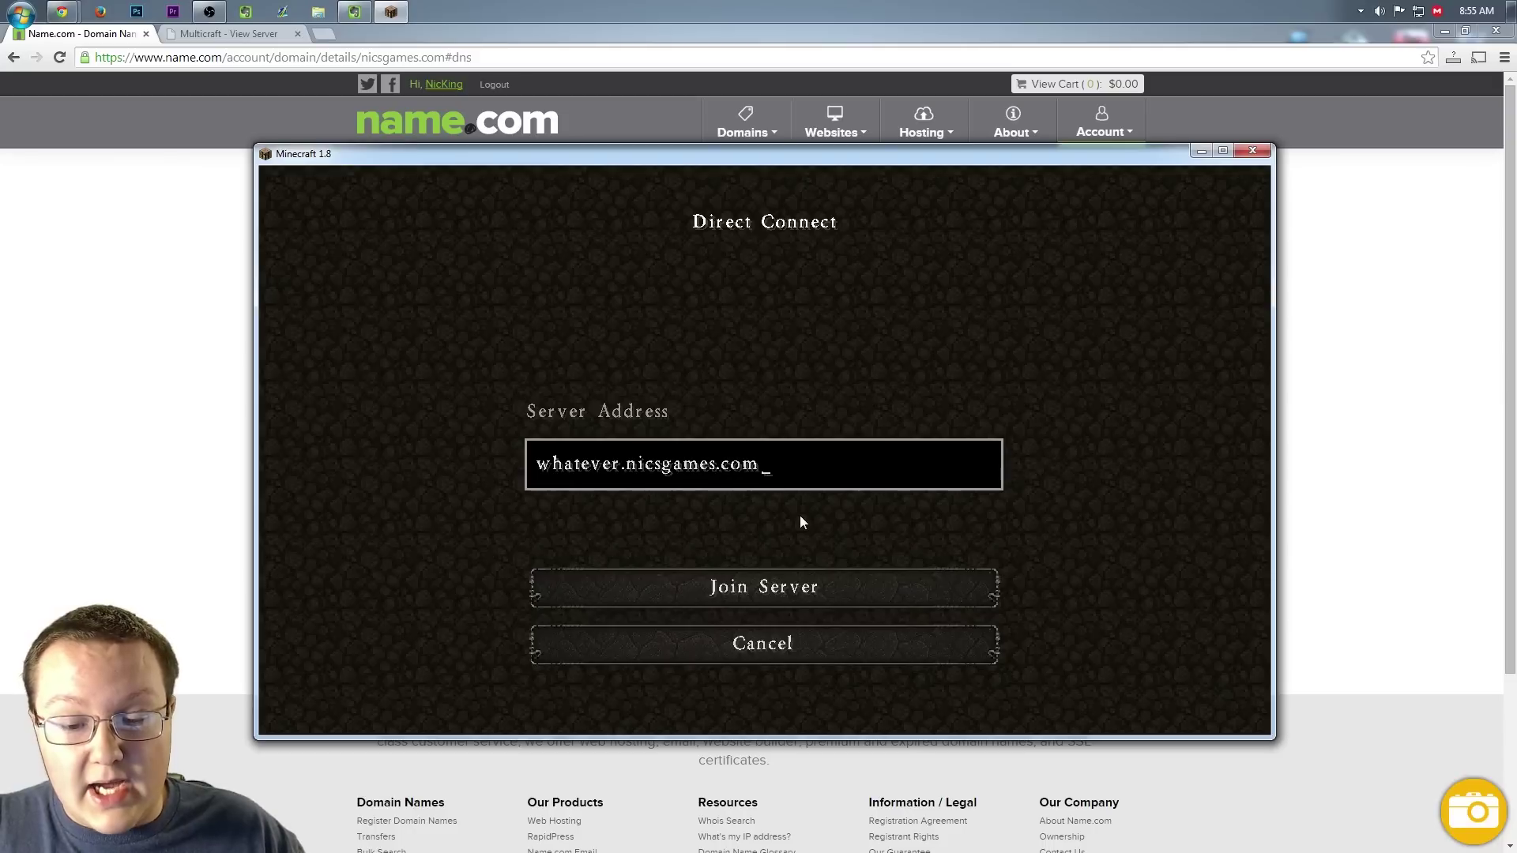
{"action": "key", "text": "Return"}
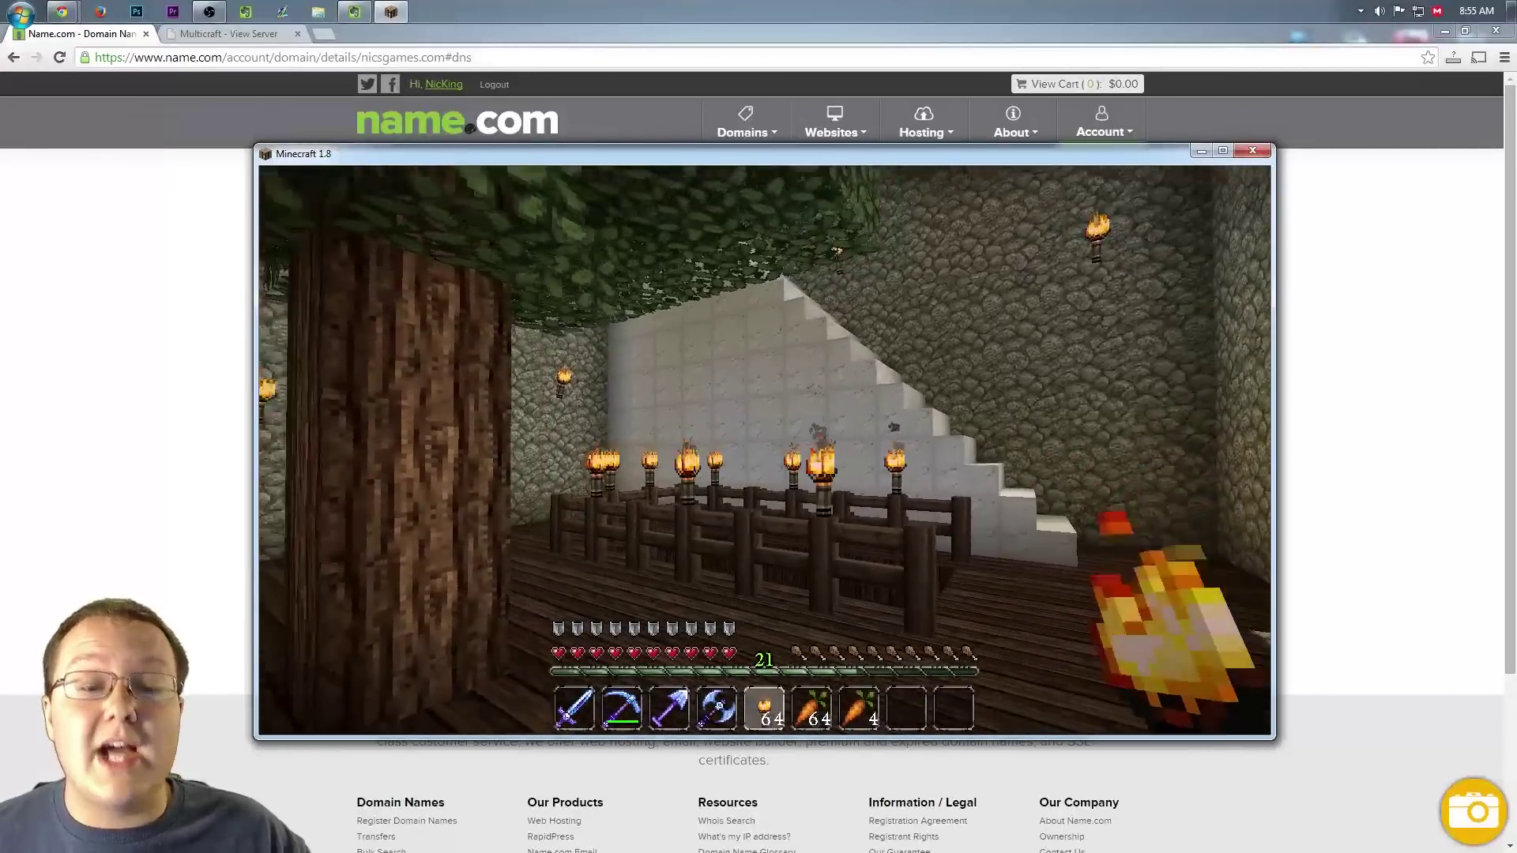
- Confirm the world loaded via the inventory, then disconnect to the title screen
{"action": "key", "text": "e"}
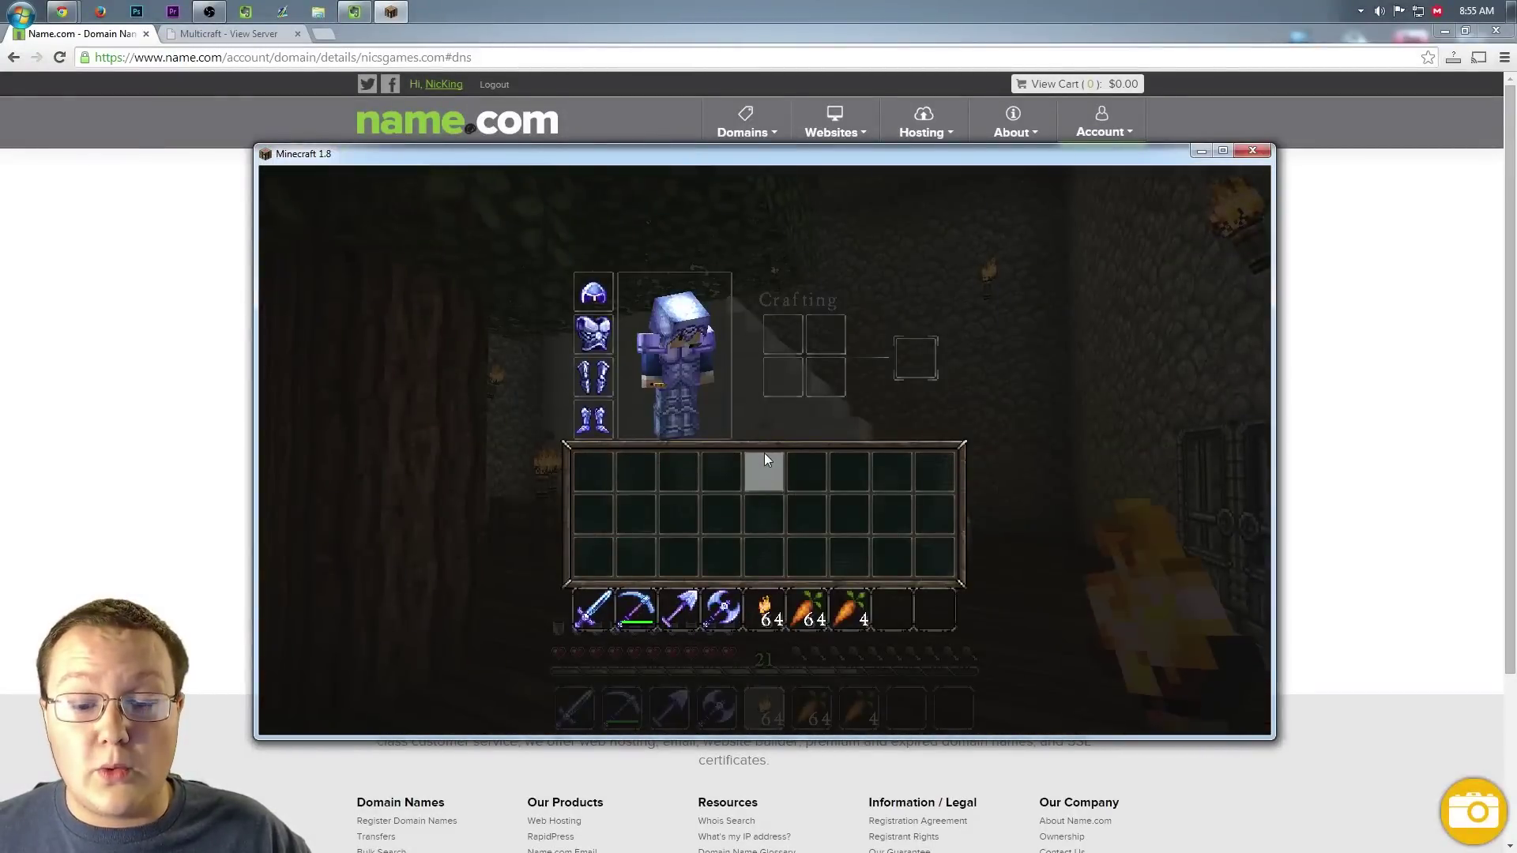
{"action": "key", "text": "e"}
{"action": "key", "text": "Escape"}
{"action": "left_click", "coordinate": [762, 586]}
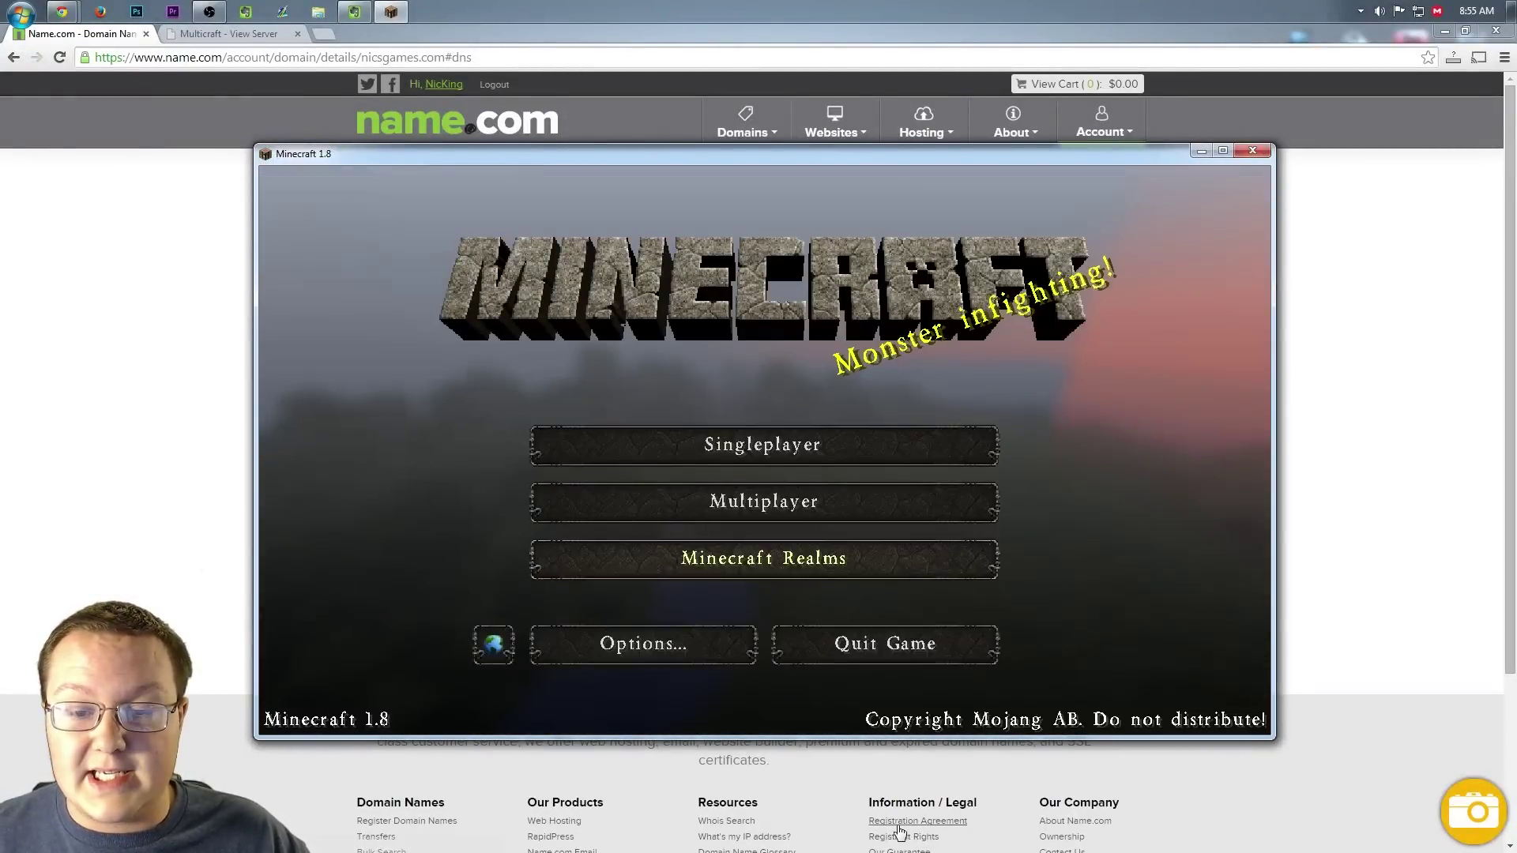
- Remove .whatever so the third SRV record's host is _minecraft._tcp.nicsgames.com, and save it
{"action": "left_click", "coordinate": [1442, 492]}
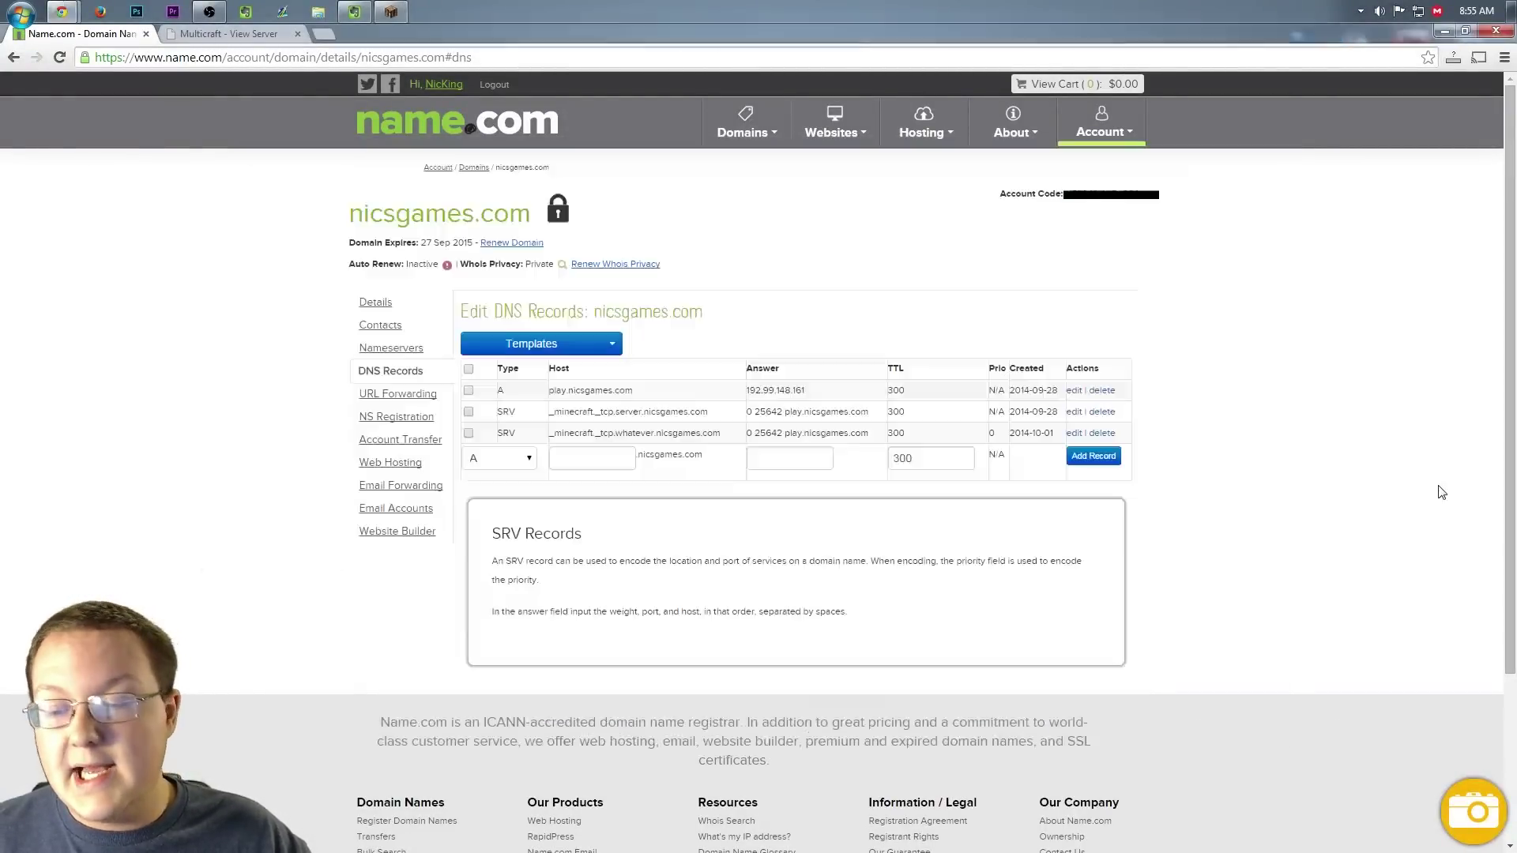
{"action": "left_click", "coordinate": [1075, 435]}
{"action": "double_click", "coordinate": [626, 472]}
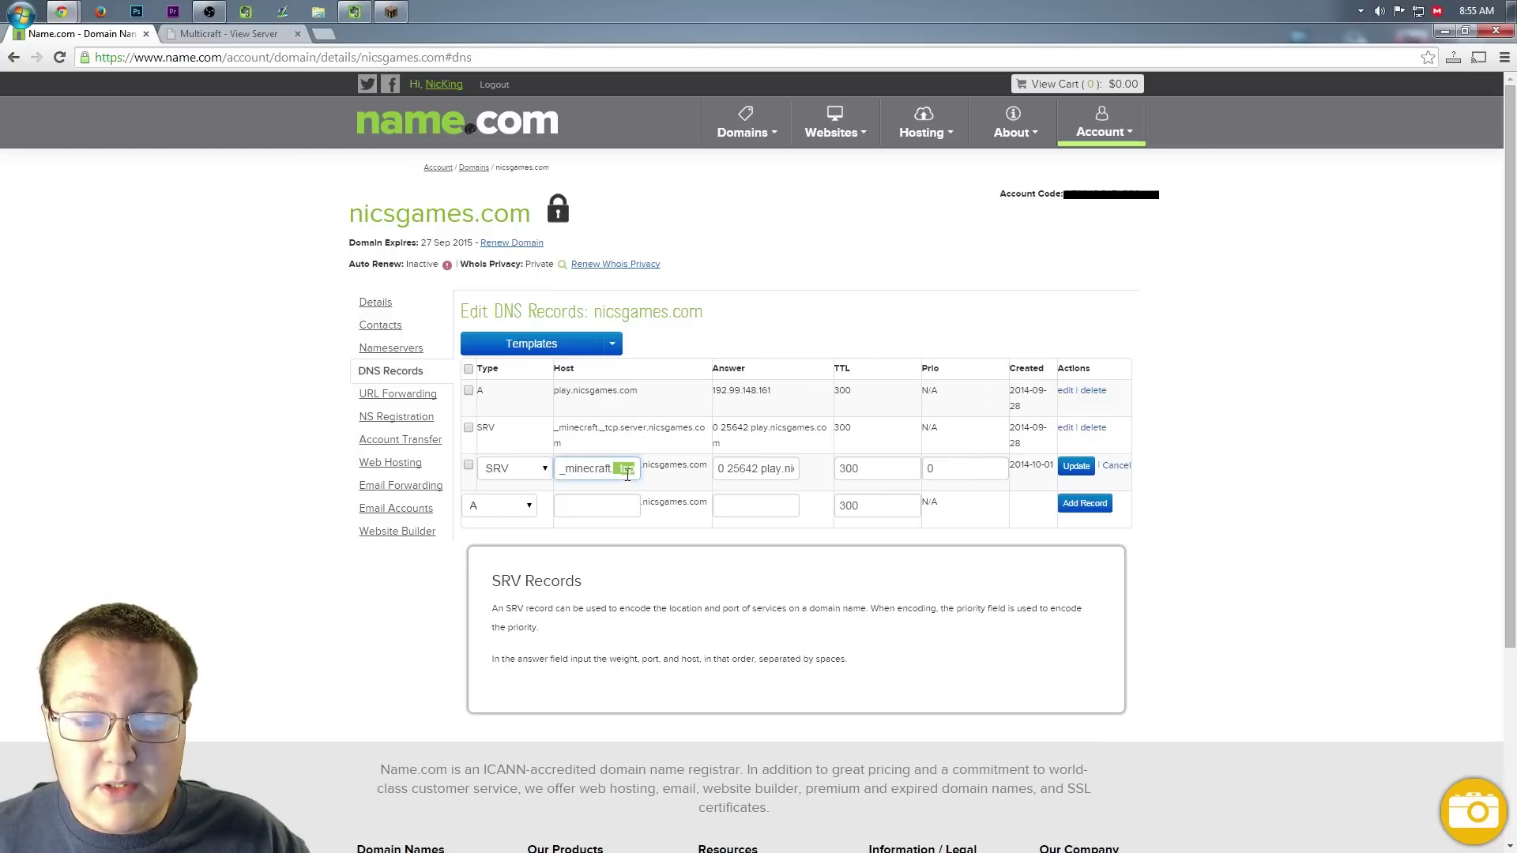
{"action": "type", "text": ".whatever"}
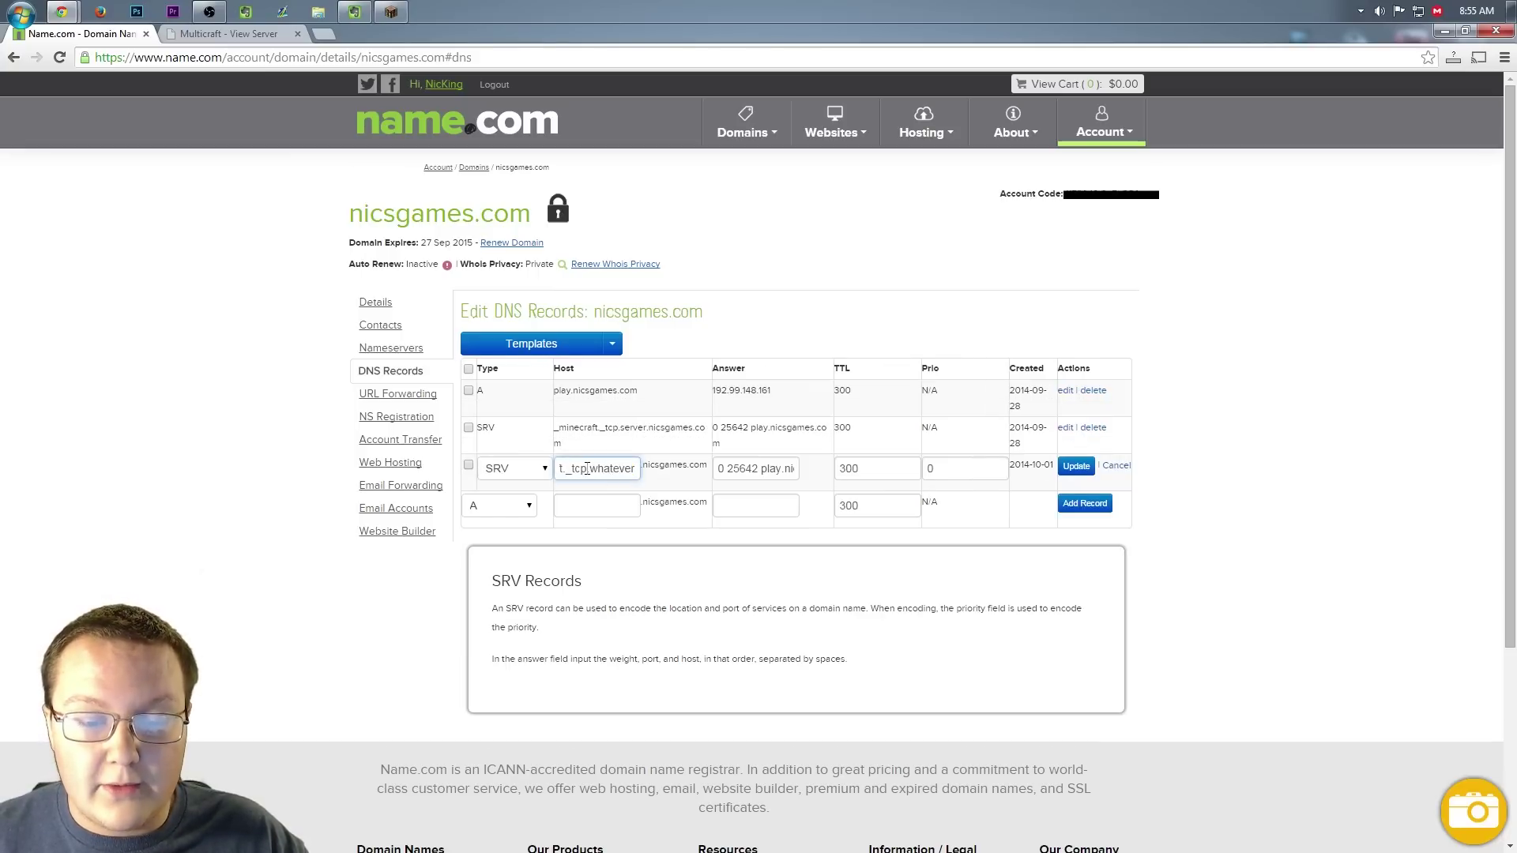
{"action": "left_click_drag", "start_coordinate": [587, 469], "coordinate": [678, 474]}
{"action": "key", "text": "BackSpace"}
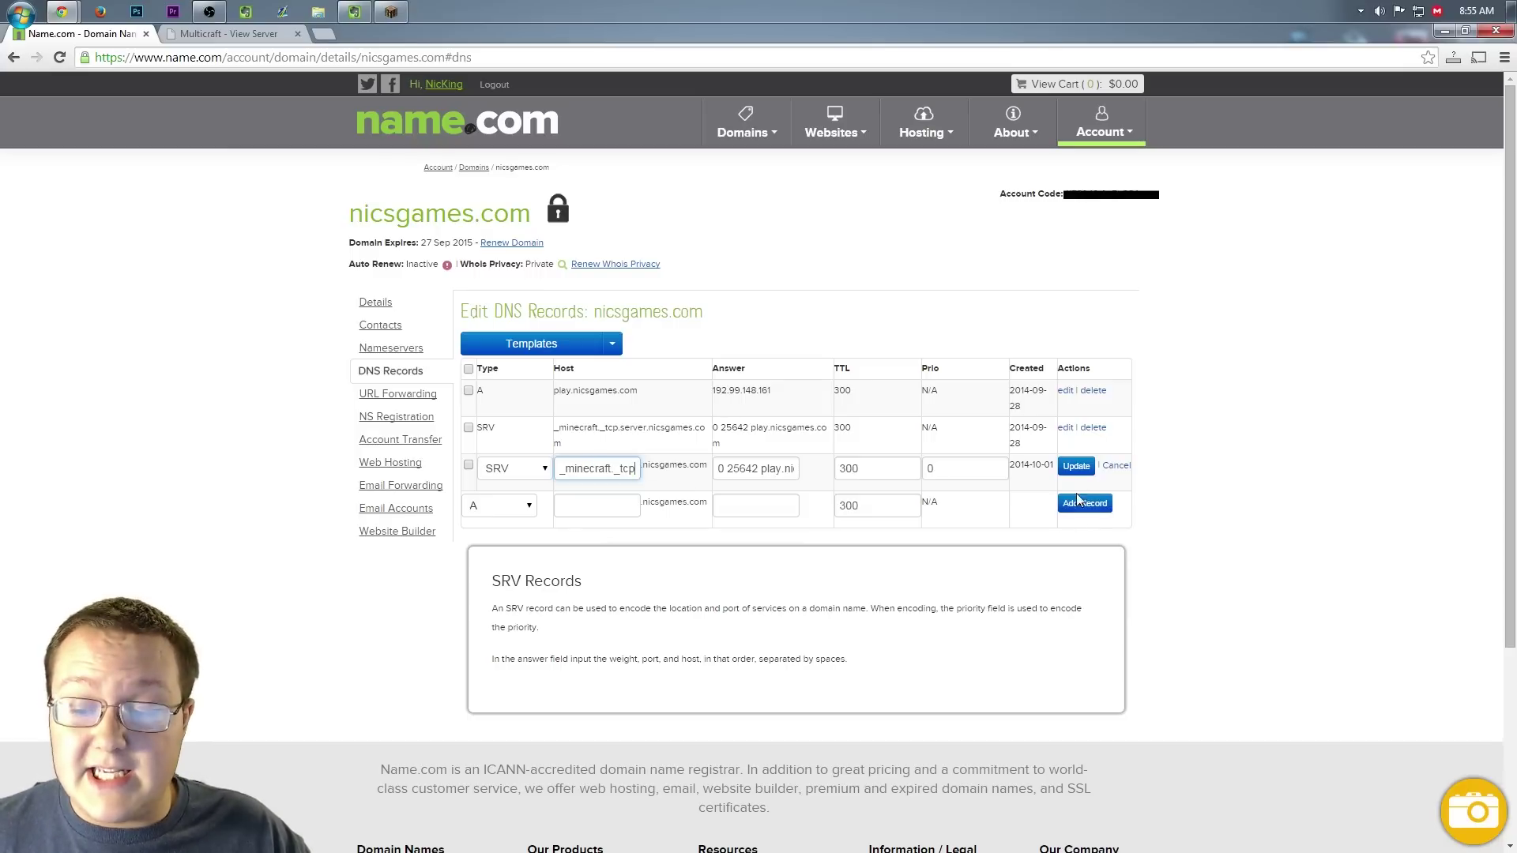
{"action": "left_click", "coordinate": [1076, 467]}
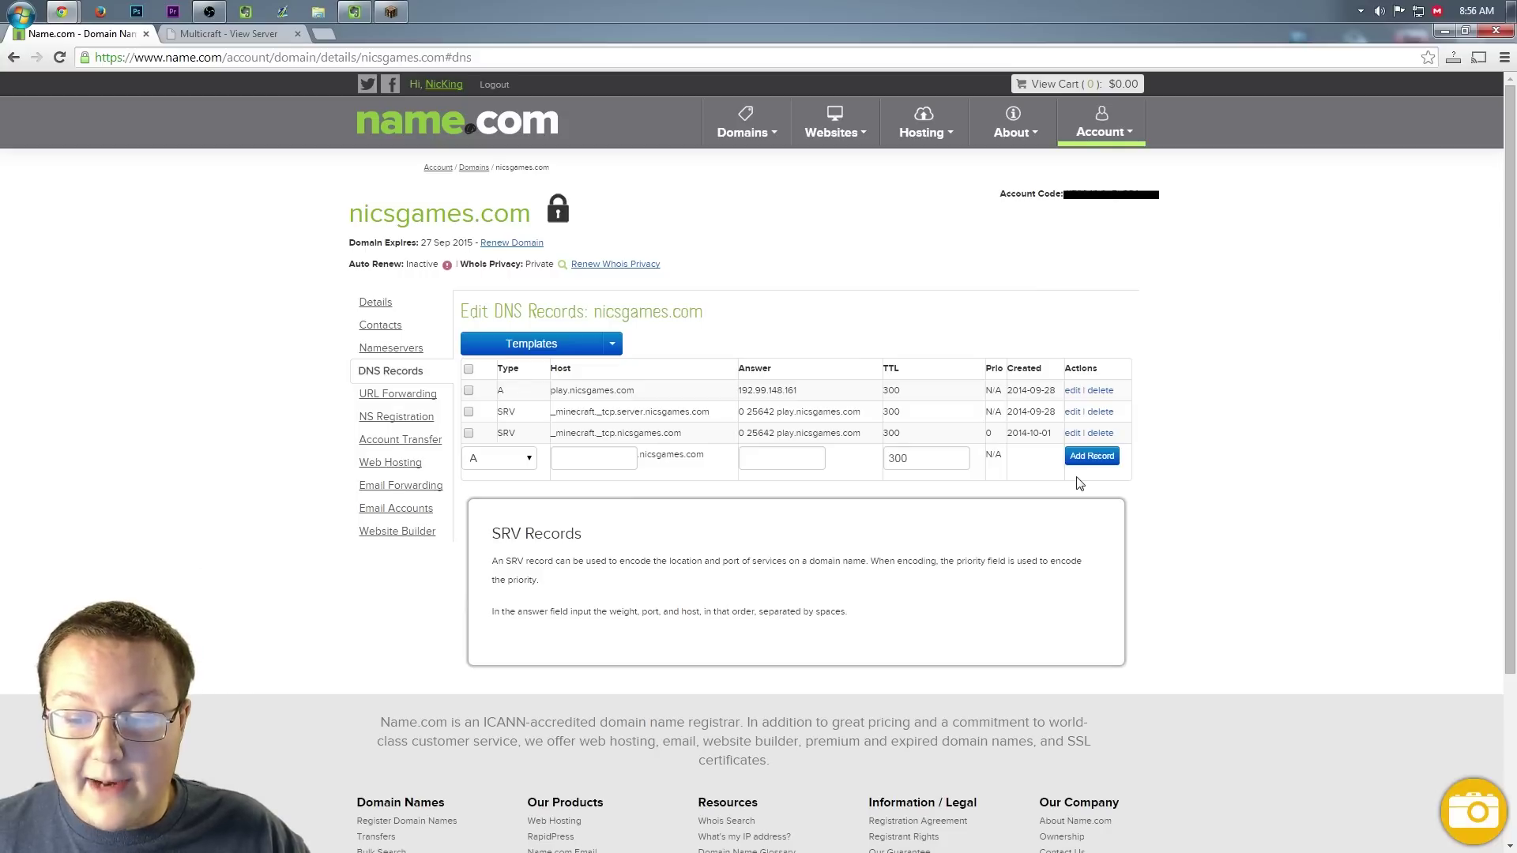
- Direct-connect Minecraft to nicsgames.com, then pause and return to the DNS records page
{"action": "left_click", "coordinate": [391, 11]}
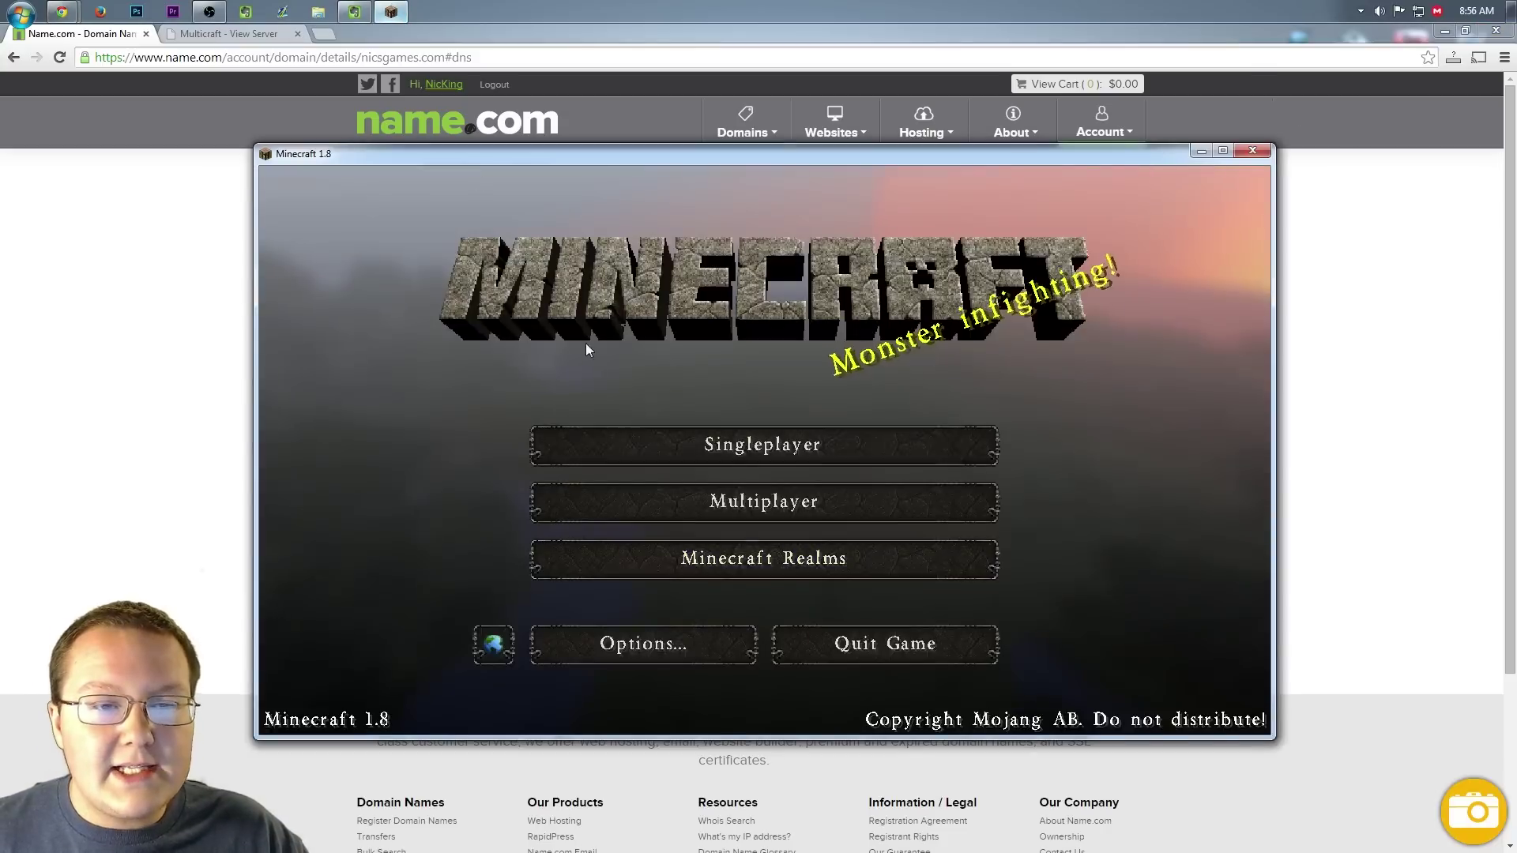
{"action": "left_click", "coordinate": [835, 518]}
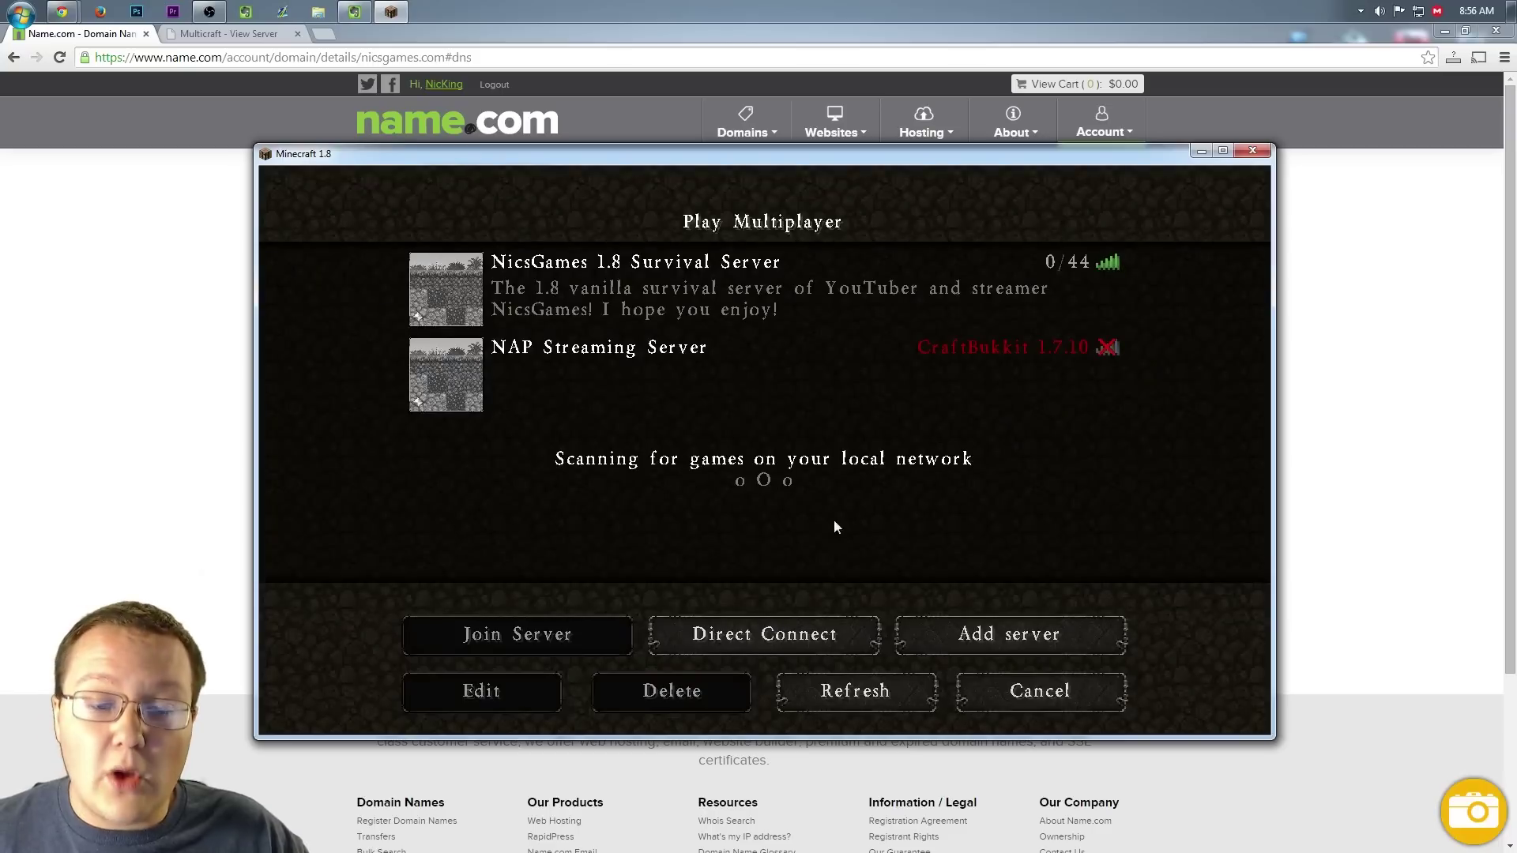
{"action": "left_click", "coordinate": [870, 632]}
{"action": "key", "text": "ctrl+a"}
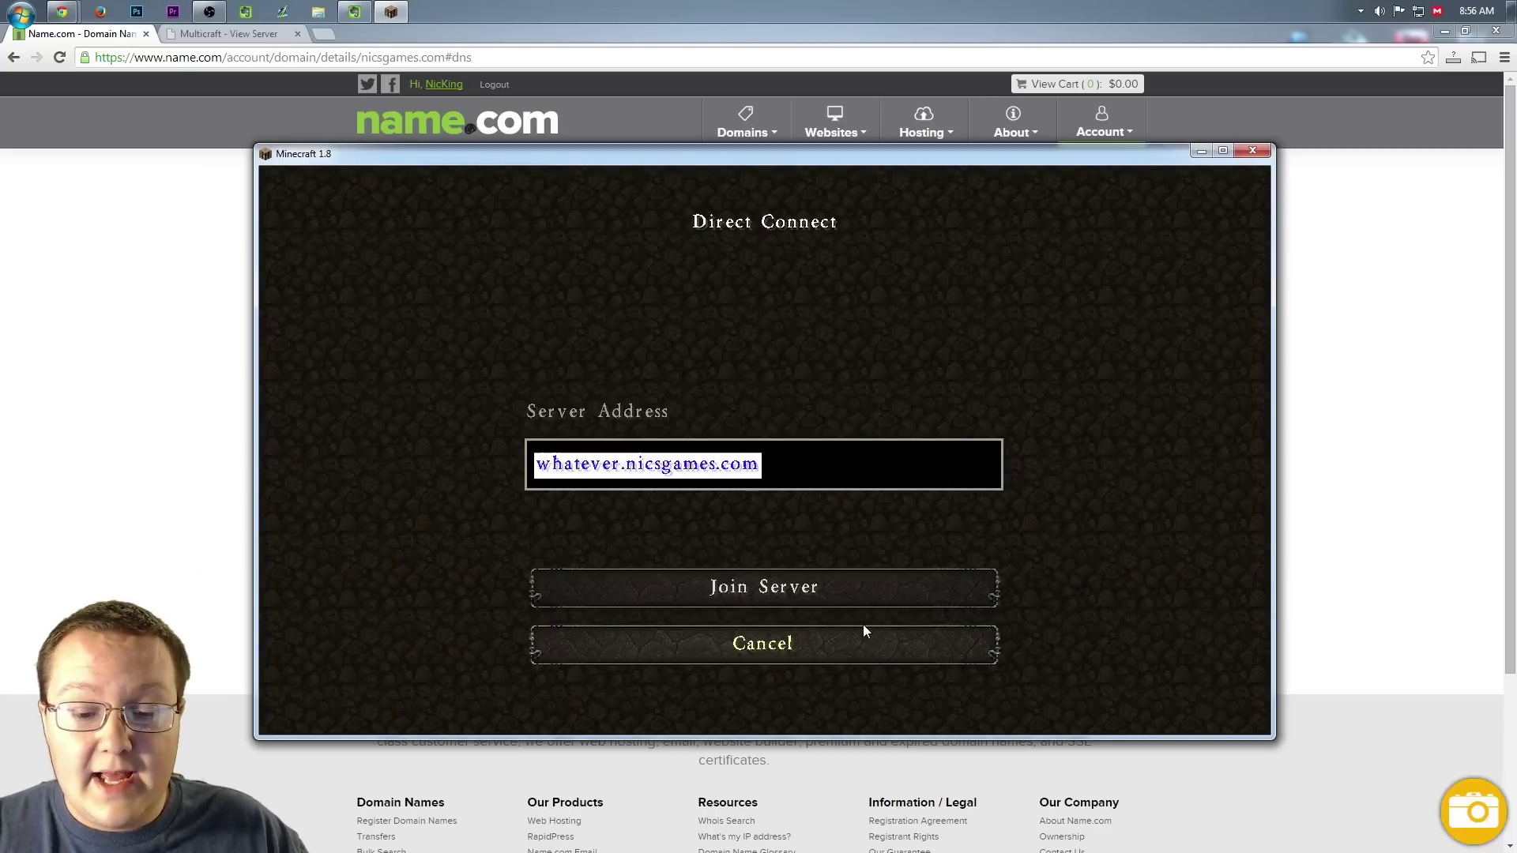
{"action": "type", "text": "nicsgames.com"}
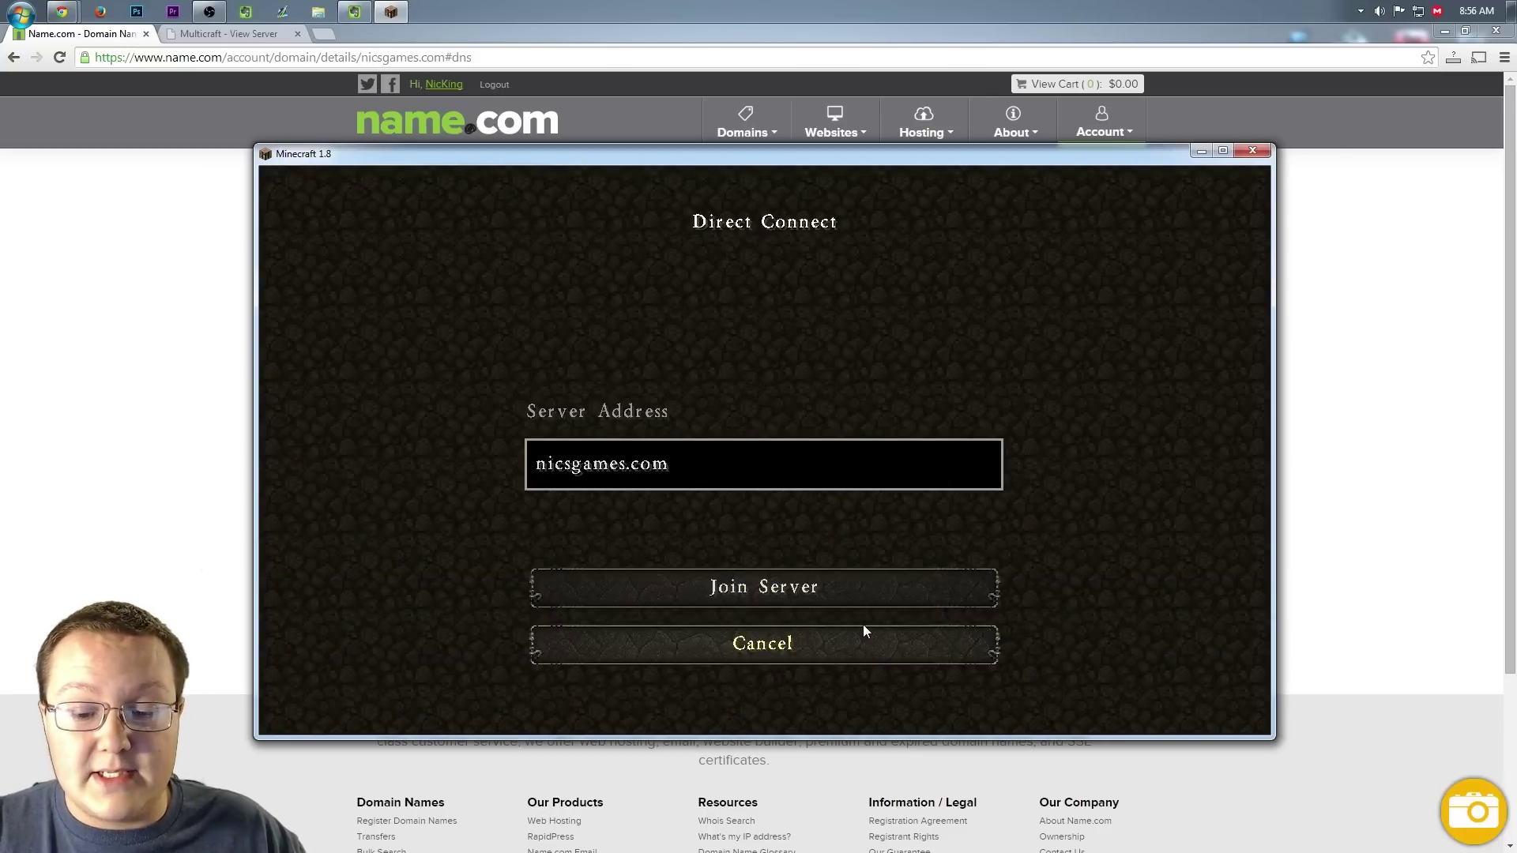
{"action": "key", "text": "Return"}
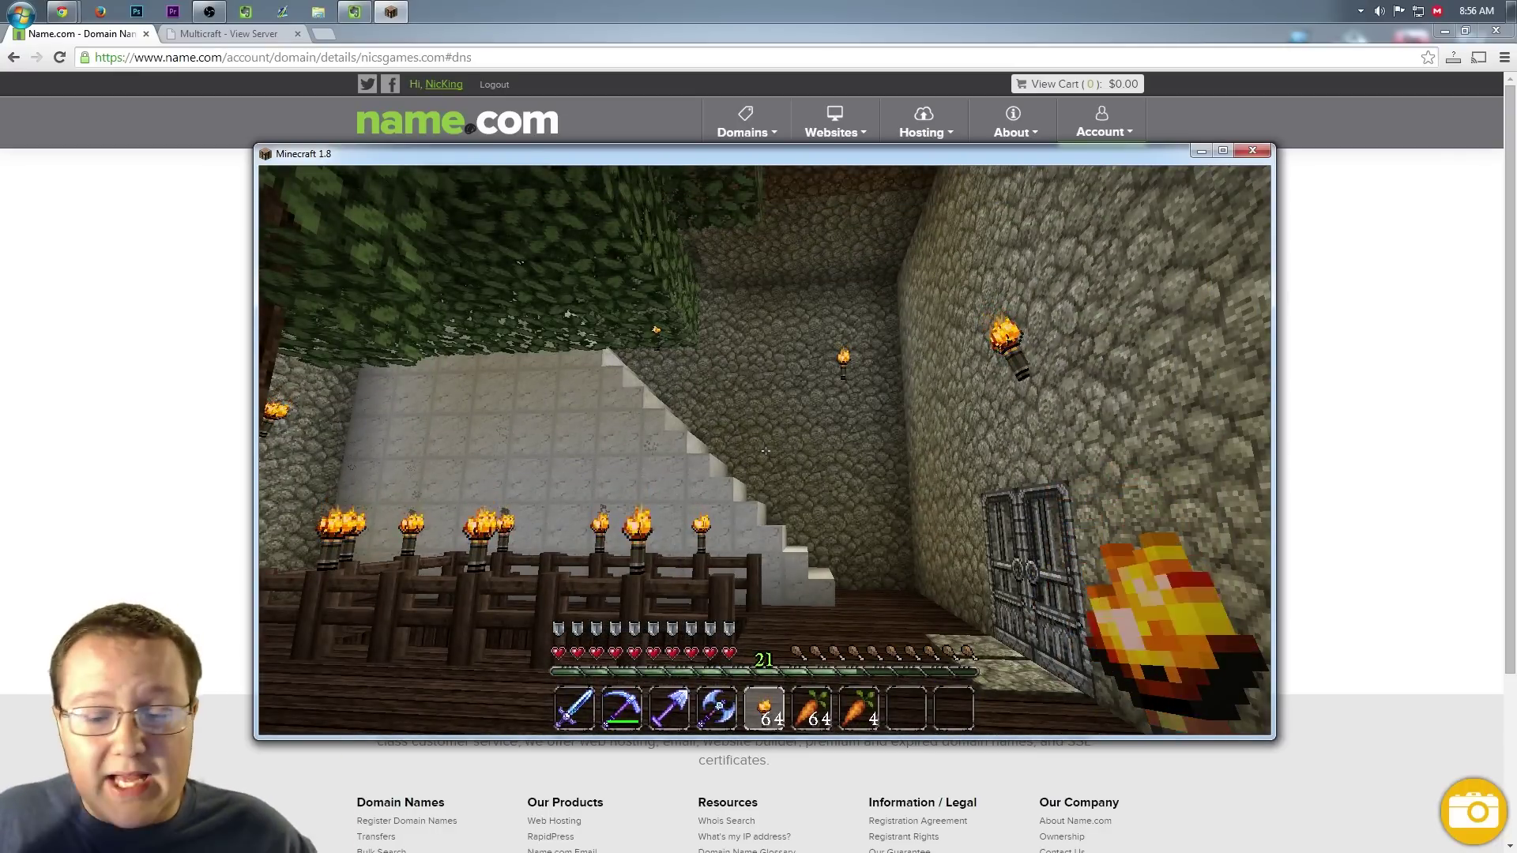
{"action": "key", "text": "Escape"}
{"action": "key", "text": "alt+Tab"}
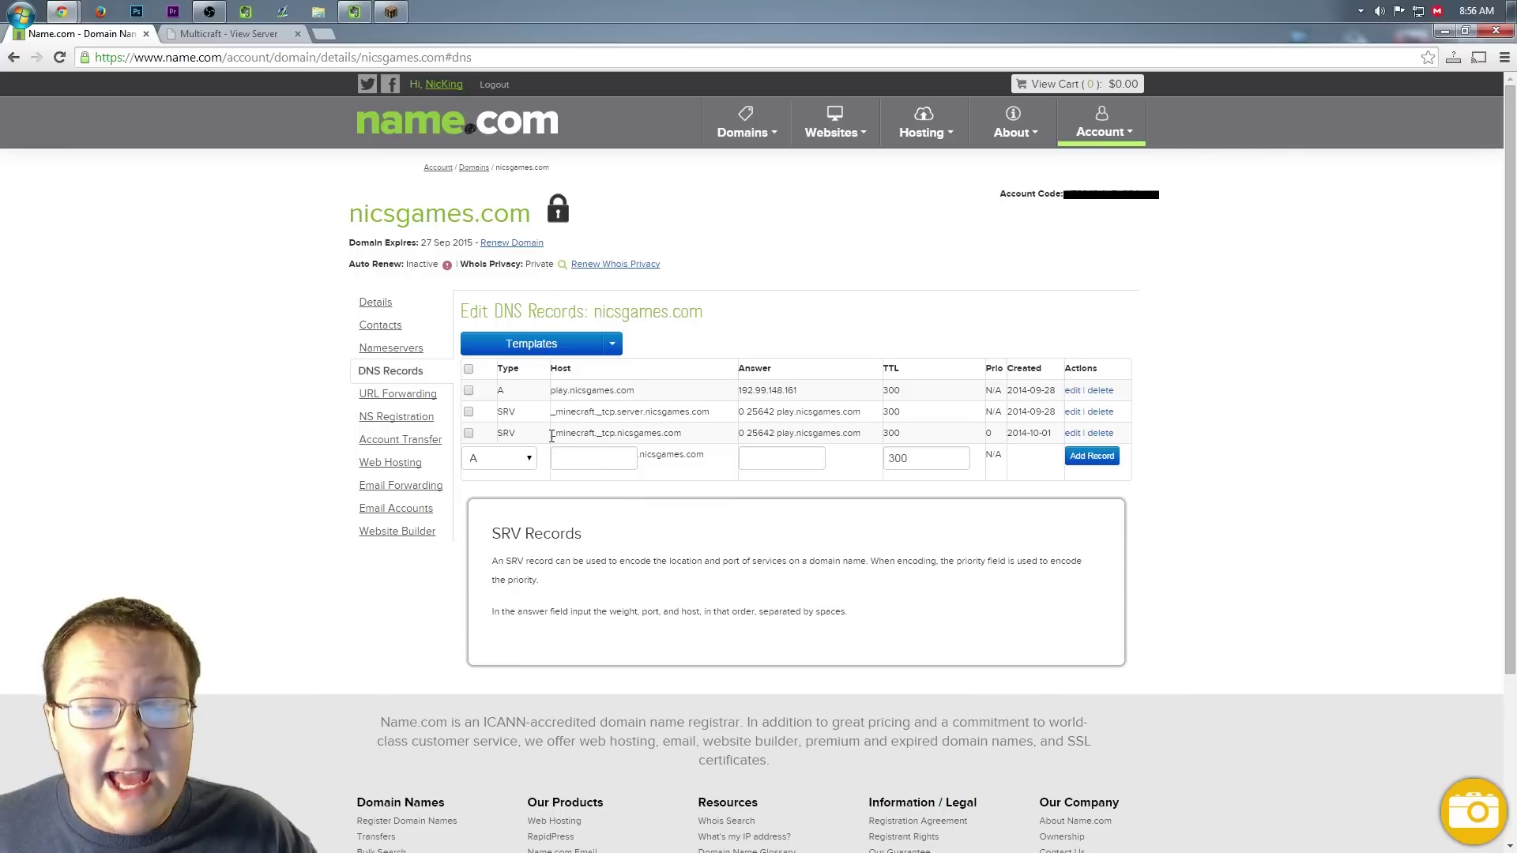
{"action": "left_click_drag", "start_coordinate": [551, 433], "coordinate": [681, 433]}
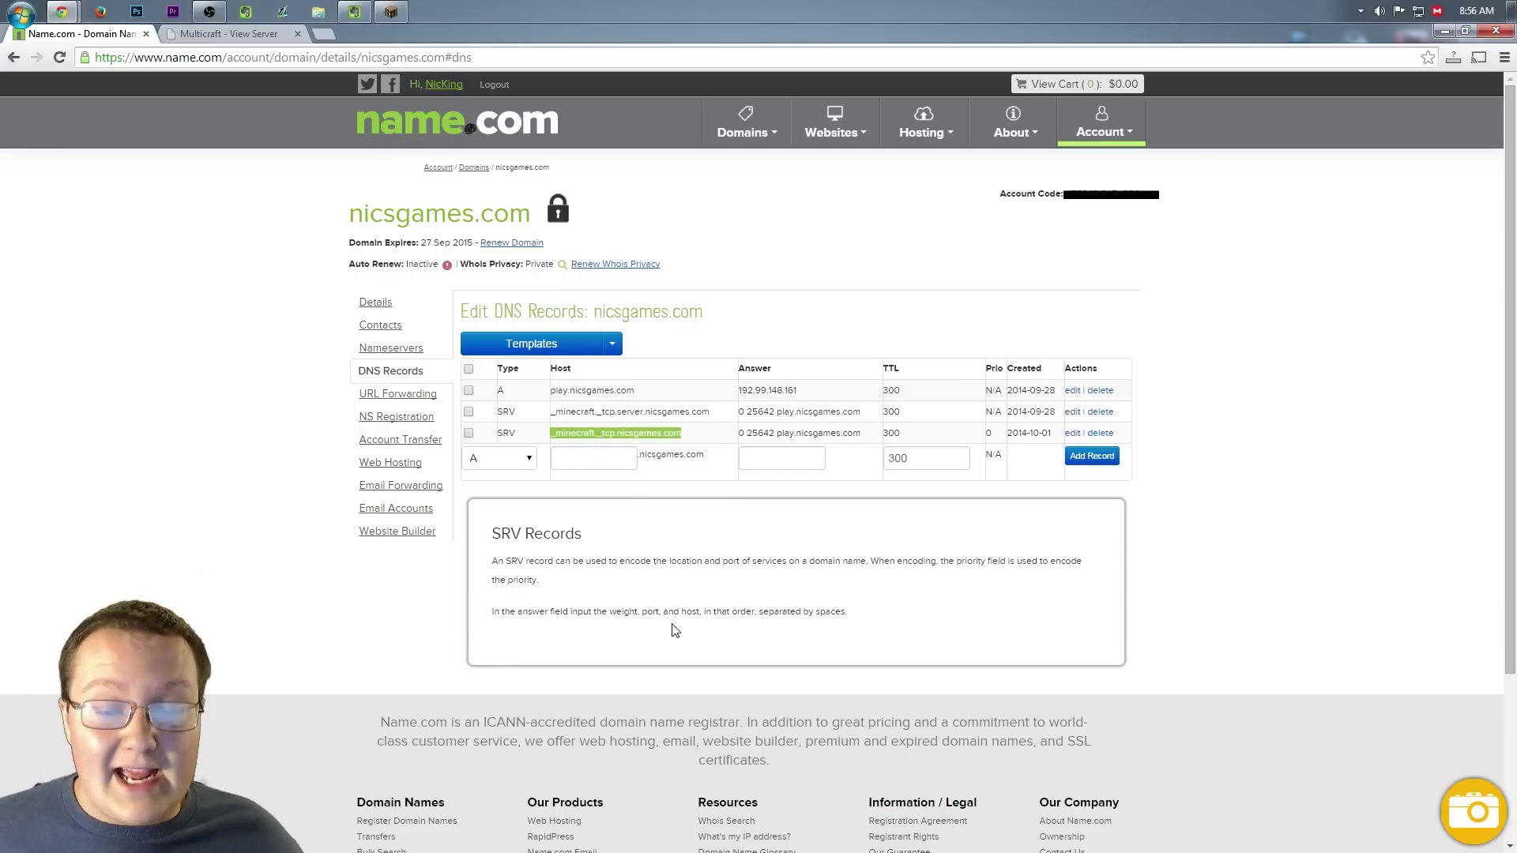
{"action": "left_click", "coordinate": [567, 431]}
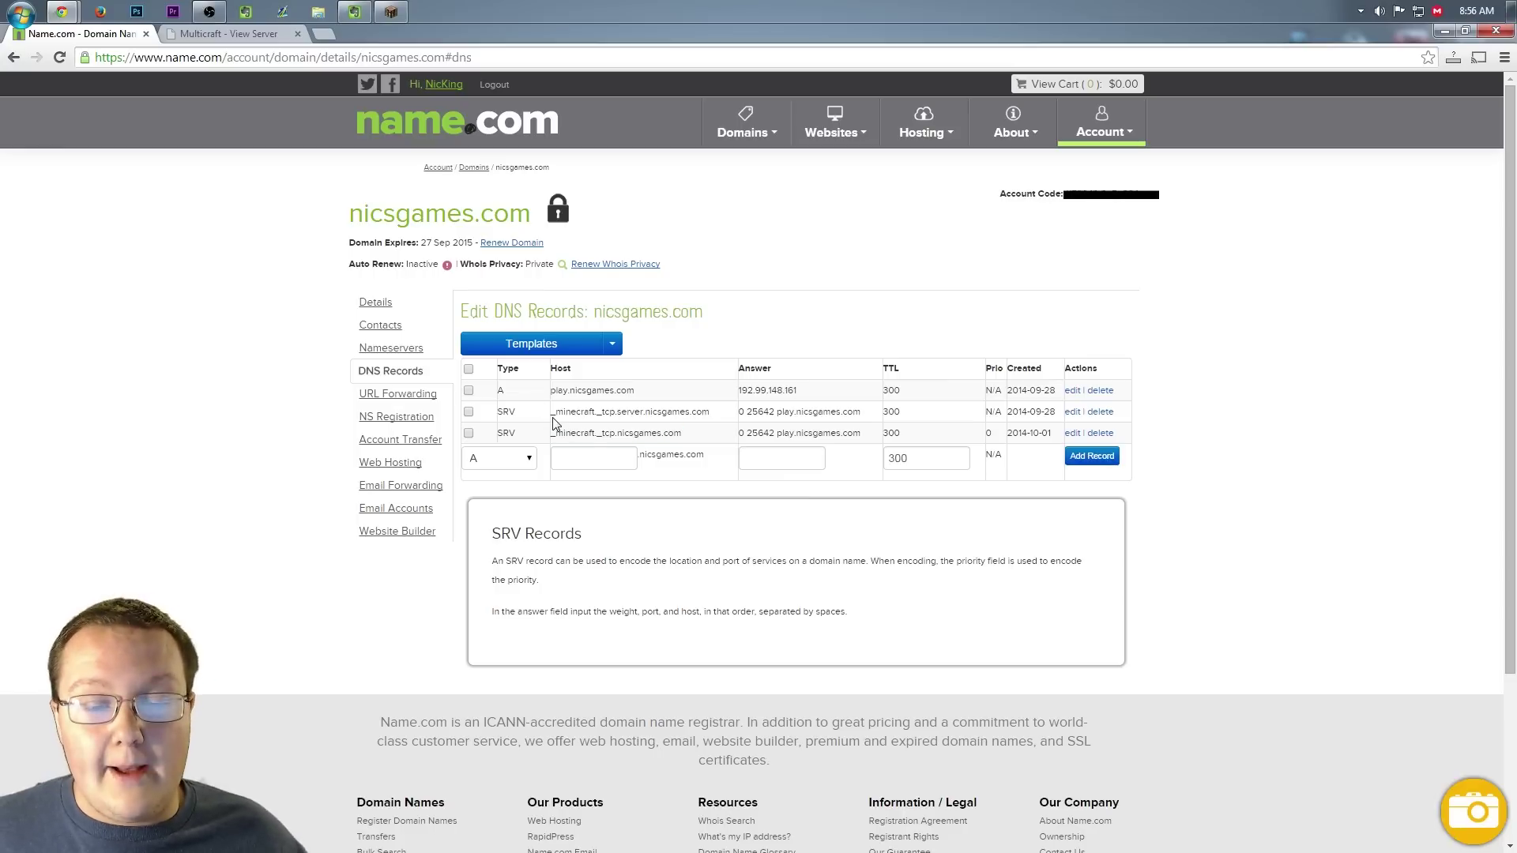